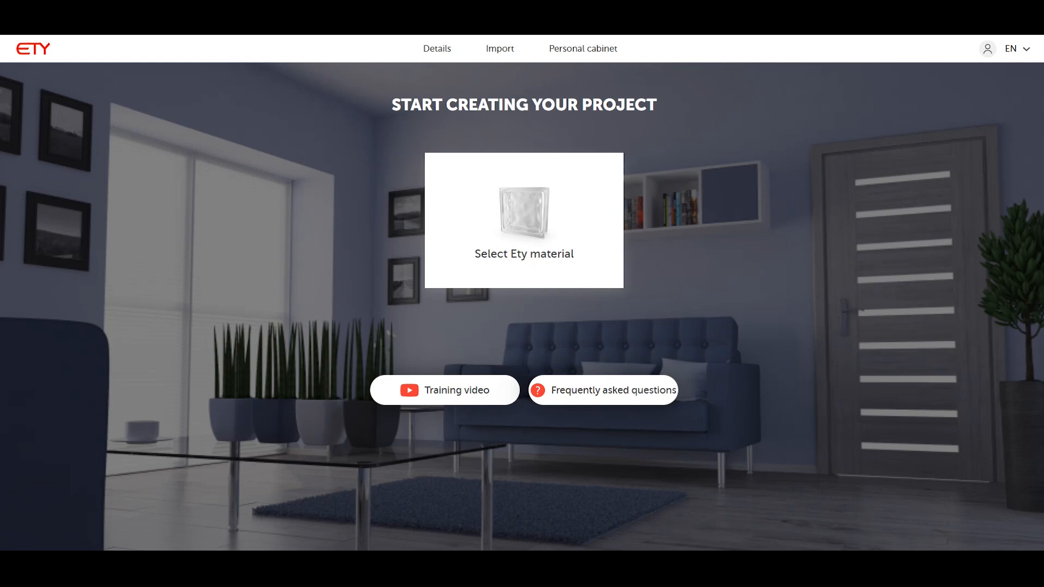
Step: Open the Ety material selection and expand the Type, Thickness and Brand filter groups
{"action": "left_click", "coordinate": [604, 218]}
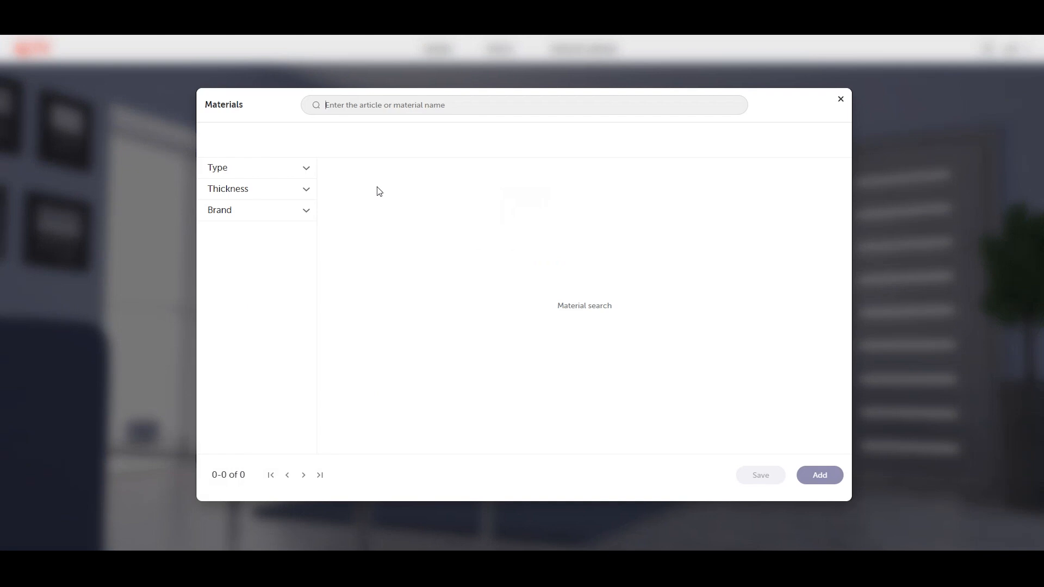
{"action": "left_click", "coordinate": [306, 168]}
{"action": "left_click", "coordinate": [306, 406]}
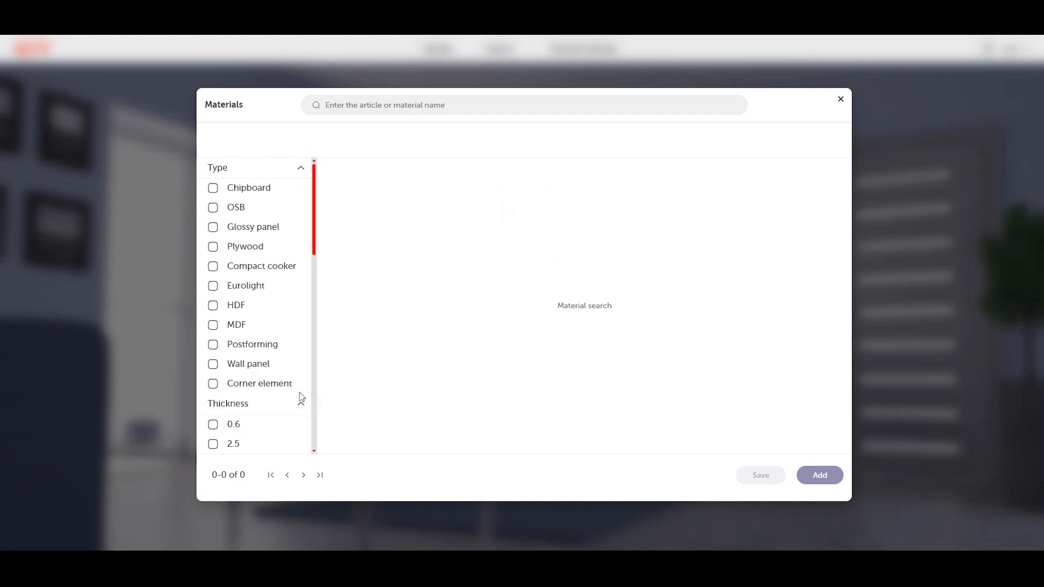
{"action": "scroll", "coordinate": [300, 397], "scroll_direction": "down", "scroll_amount": 10}
{"action": "left_click", "coordinate": [299, 443]}
{"action": "scroll", "coordinate": [294, 420], "scroll_direction": "down", "scroll_amount": 5}
{"action": "scroll", "coordinate": [294, 420], "scroll_direction": "up", "scroll_amount": 15}
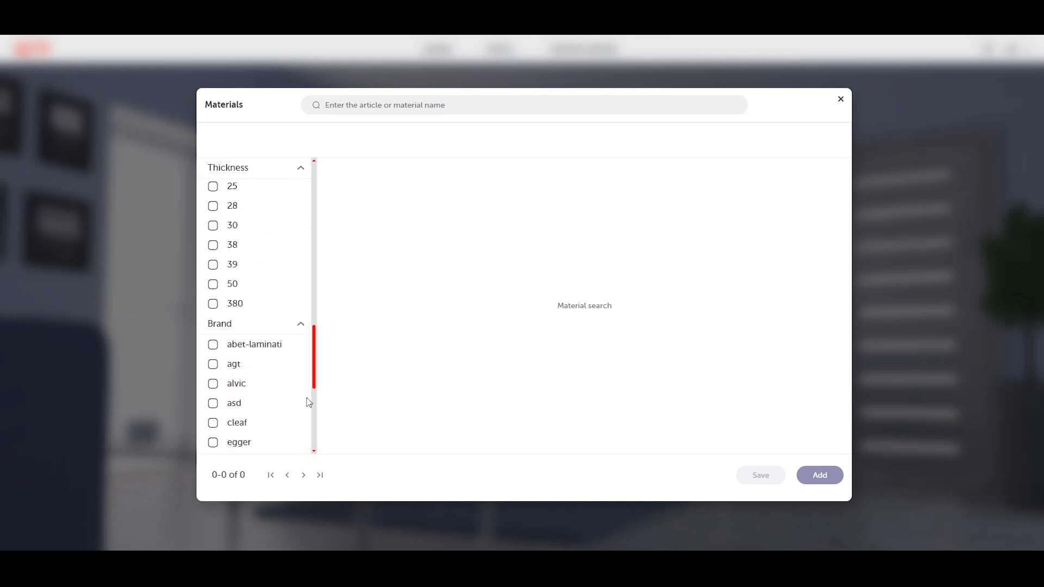
Step: Filter the materials by type Chipboard, thickness 18 and brand egger
{"action": "left_click", "coordinate": [215, 191]}
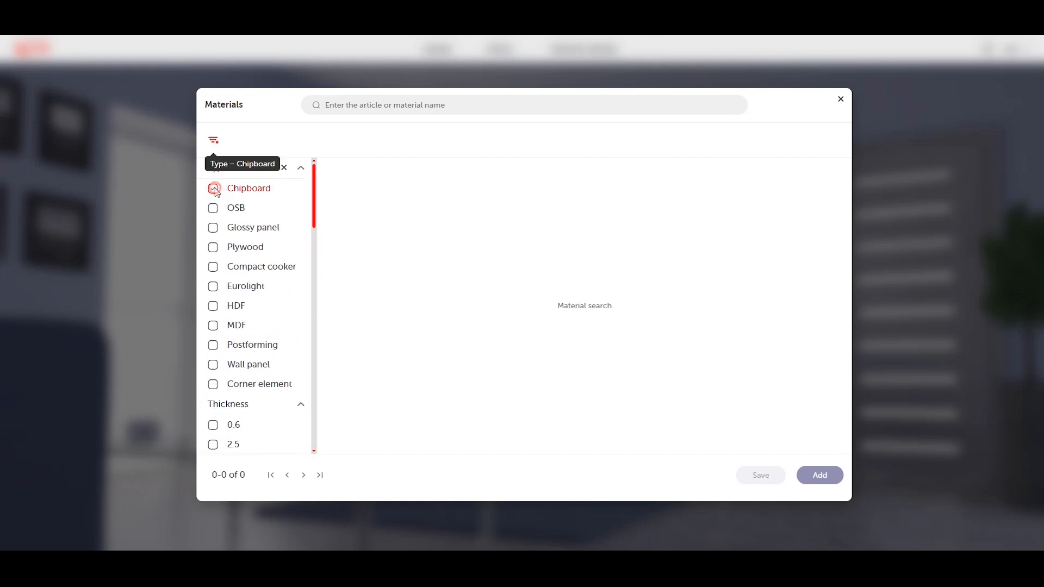
{"action": "scroll", "coordinate": [280, 357], "scroll_direction": "down", "scroll_amount": 1}
{"action": "scroll", "coordinate": [229, 326], "scroll_direction": "down", "scroll_amount": 7}
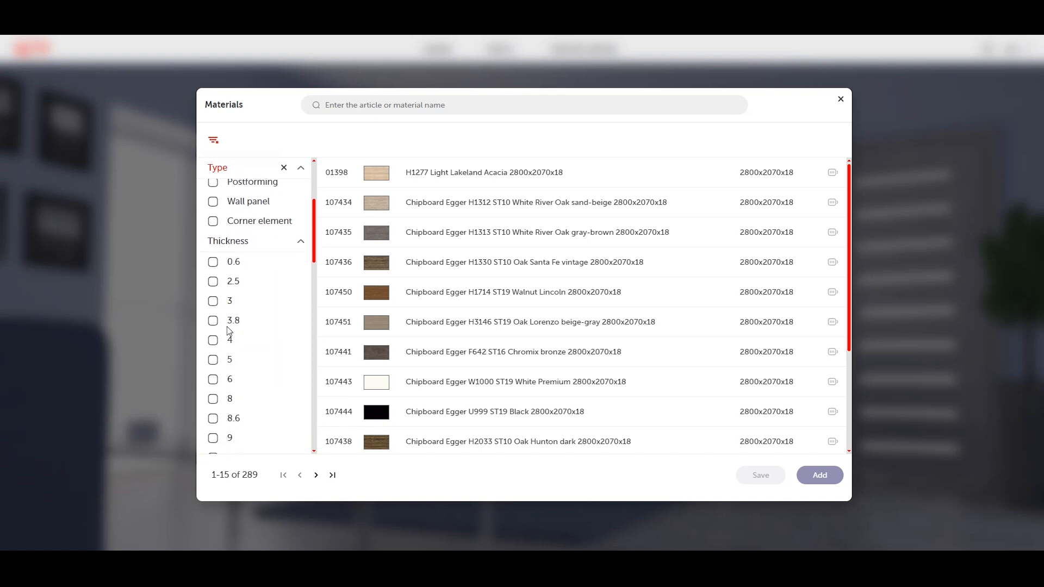
{"action": "left_click", "coordinate": [213, 342]}
{"action": "scroll", "coordinate": [236, 362], "scroll_direction": "down", "scroll_amount": 6}
{"action": "left_click", "coordinate": [213, 429]}
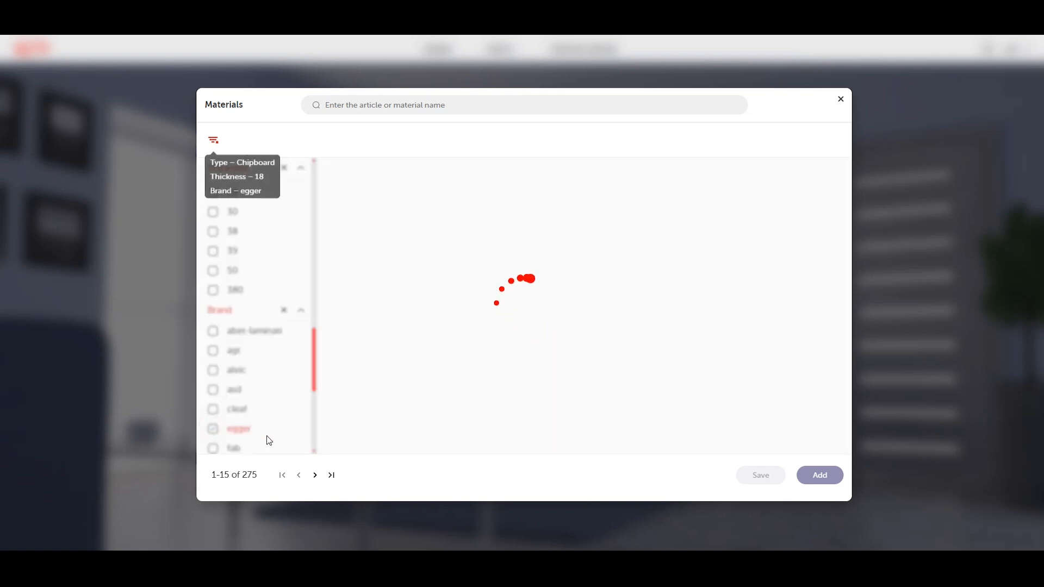
Step: Add Chipboard Egger U325 ST9 Pink antique 2800x2070x18 with its ABS 23x2.0 and ABS 43x2.0 edges to the project
{"action": "scroll", "coordinate": [527, 374], "scroll_direction": "down", "scroll_amount": 2}
{"action": "scroll", "coordinate": [525, 374], "scroll_direction": "down", "scroll_amount": 4}
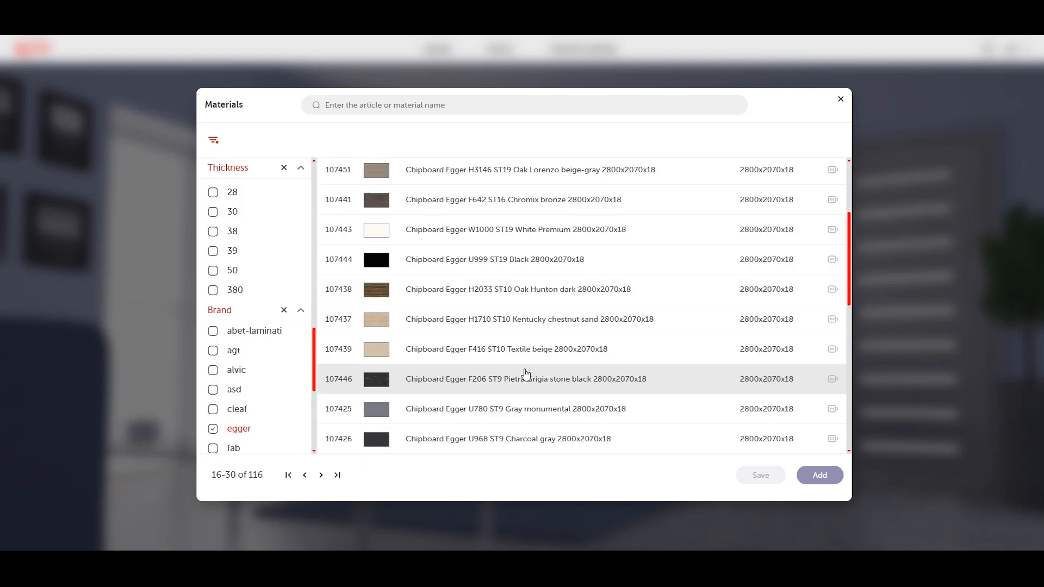
{"action": "left_click", "coordinate": [459, 348]}
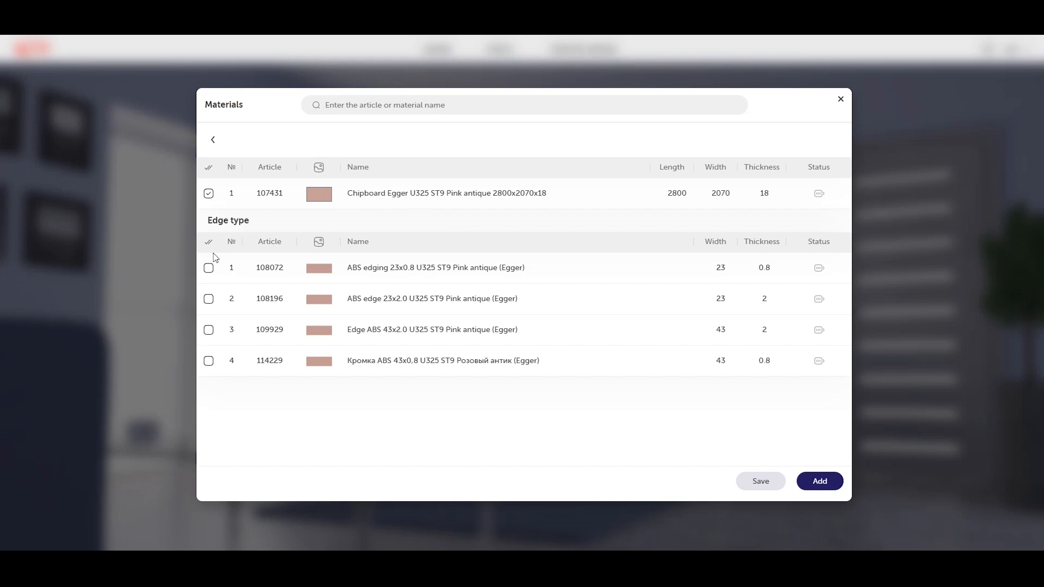
{"action": "left_click", "coordinate": [209, 299]}
{"action": "left_click", "coordinate": [208, 331]}
{"action": "left_click", "coordinate": [814, 486]}
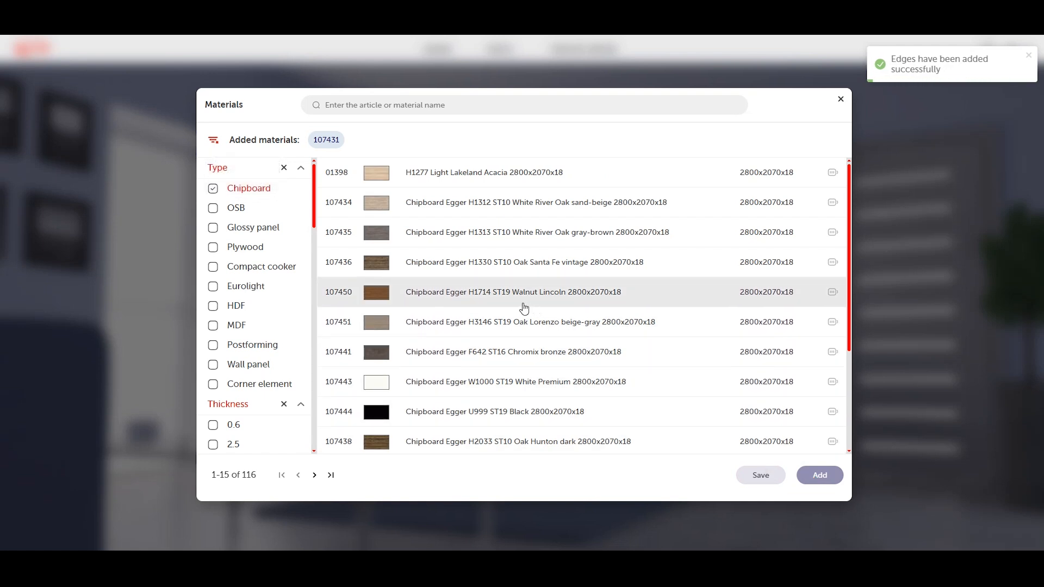
Step: Add another 18 mm Egger chipboard from the filtered materials list to the project
{"action": "scroll", "coordinate": [473, 357], "scroll_direction": "down", "scroll_amount": 3}
{"action": "left_click", "coordinate": [563, 381]}
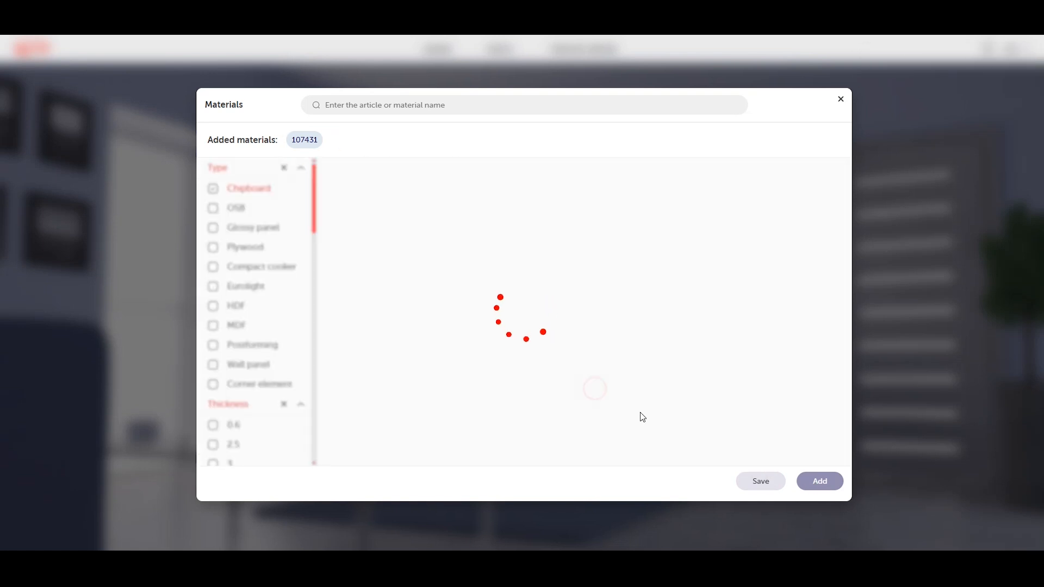
{"action": "left_click", "coordinate": [817, 482]}
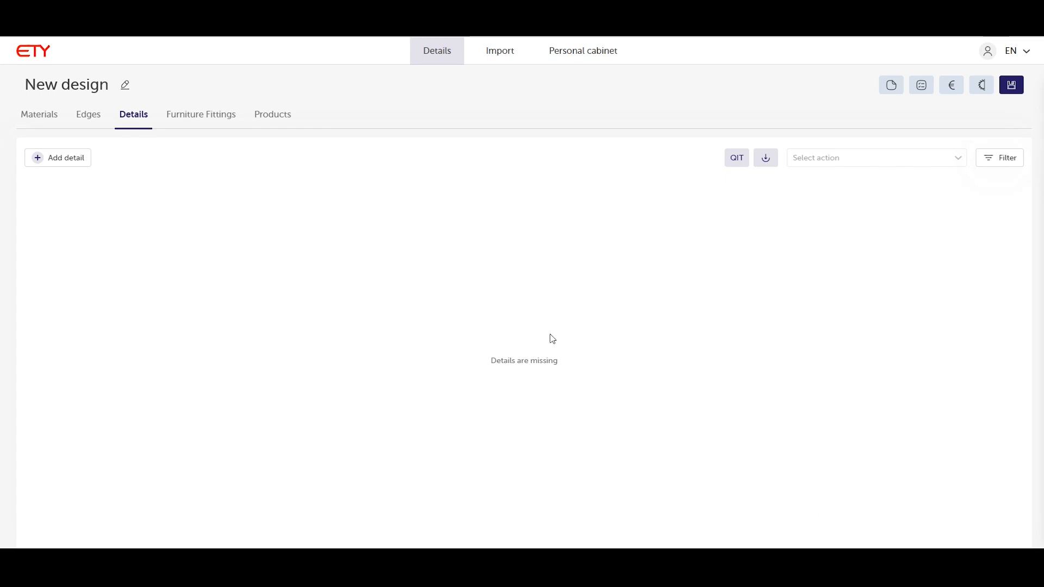
Step: Replace F186 ST9 Concrete Chicago light gray in the design with article 00030, Walnut Bologne Dark 2750x1830x16, accepting the different thickness
{"action": "left_click", "coordinate": [32, 117]}
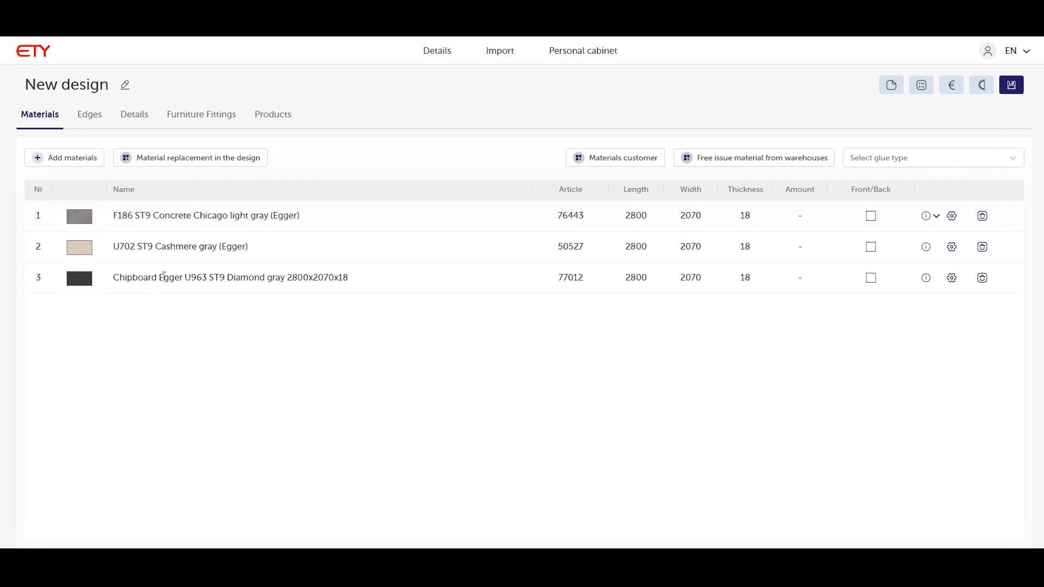
{"action": "left_click", "coordinate": [196, 162]}
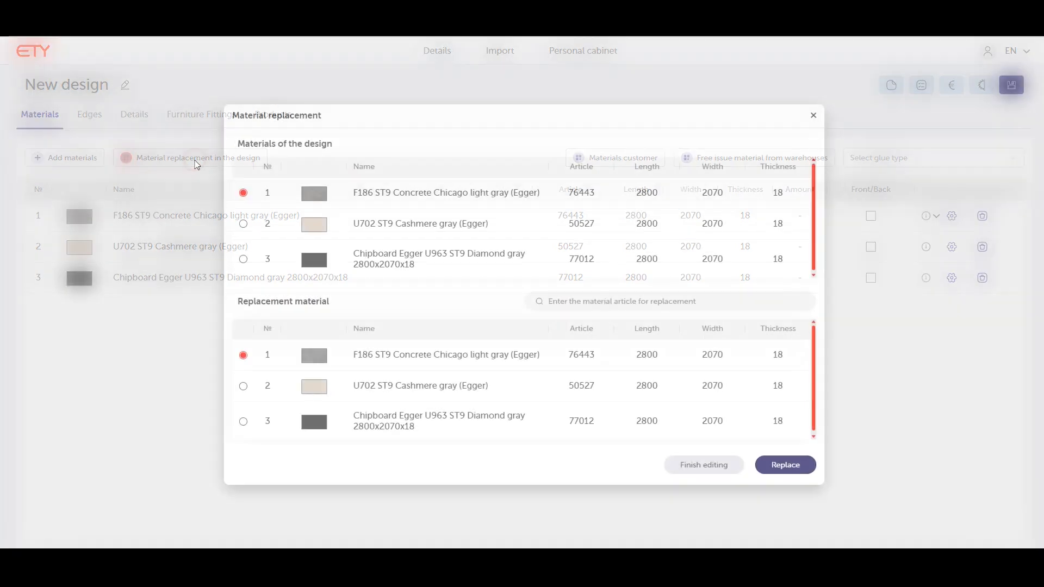
{"action": "left_click", "coordinate": [596, 303]}
{"action": "type", "text": "00030"}
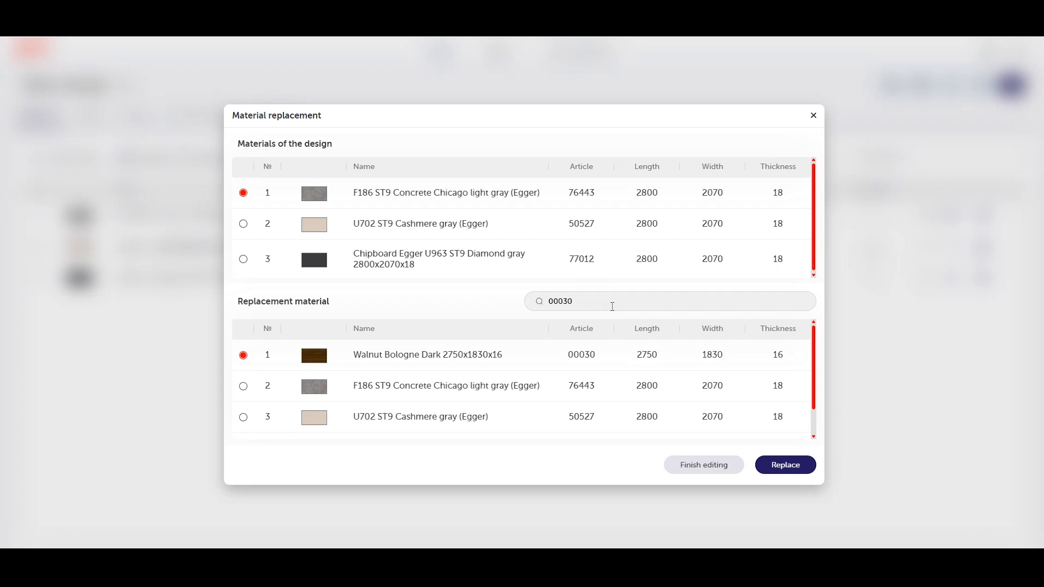
{"action": "left_click", "coordinate": [790, 463]}
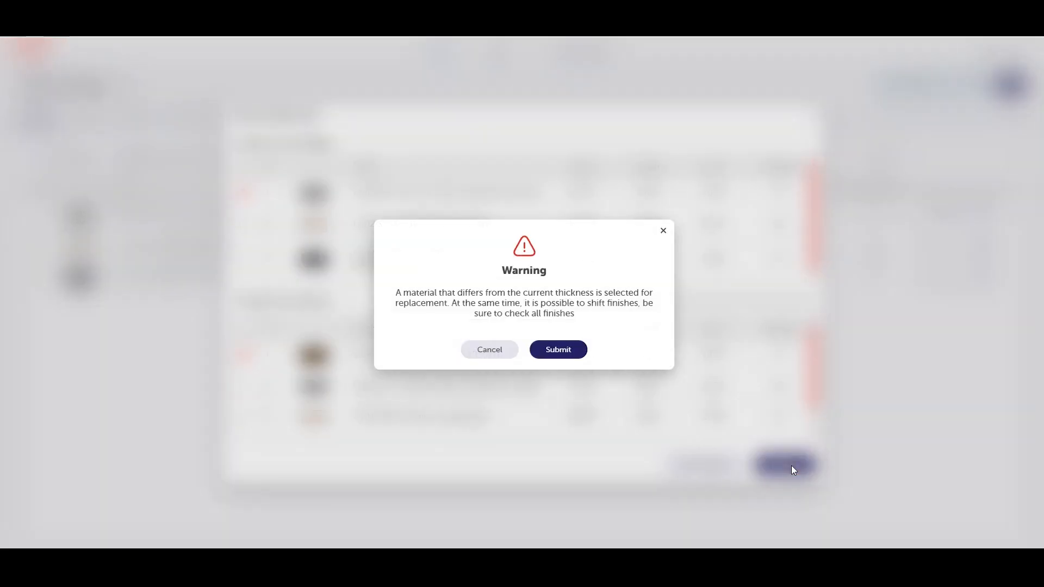
{"action": "left_click", "coordinate": [566, 354]}
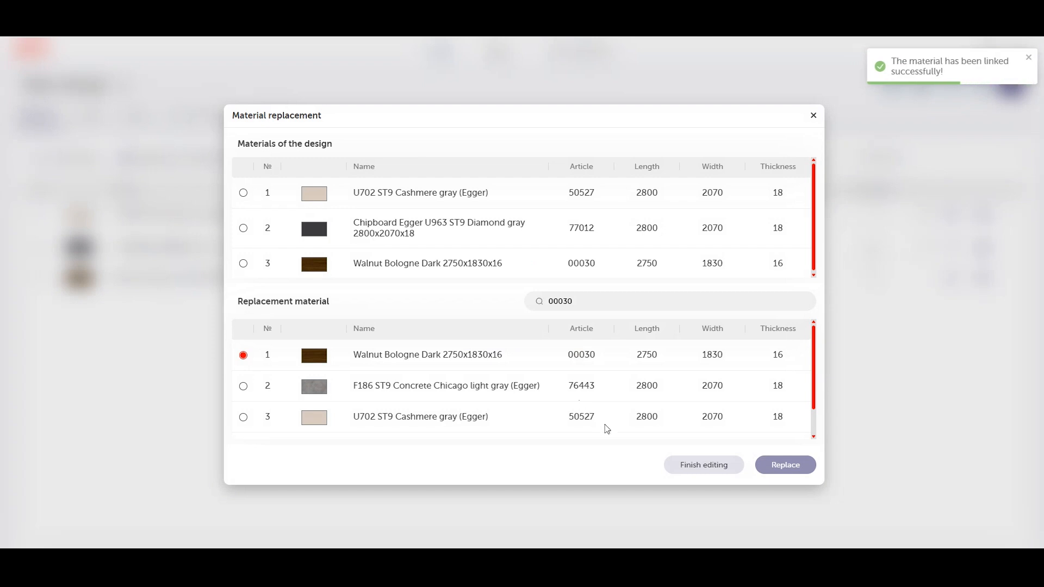
{"action": "left_click", "coordinate": [699, 468]}
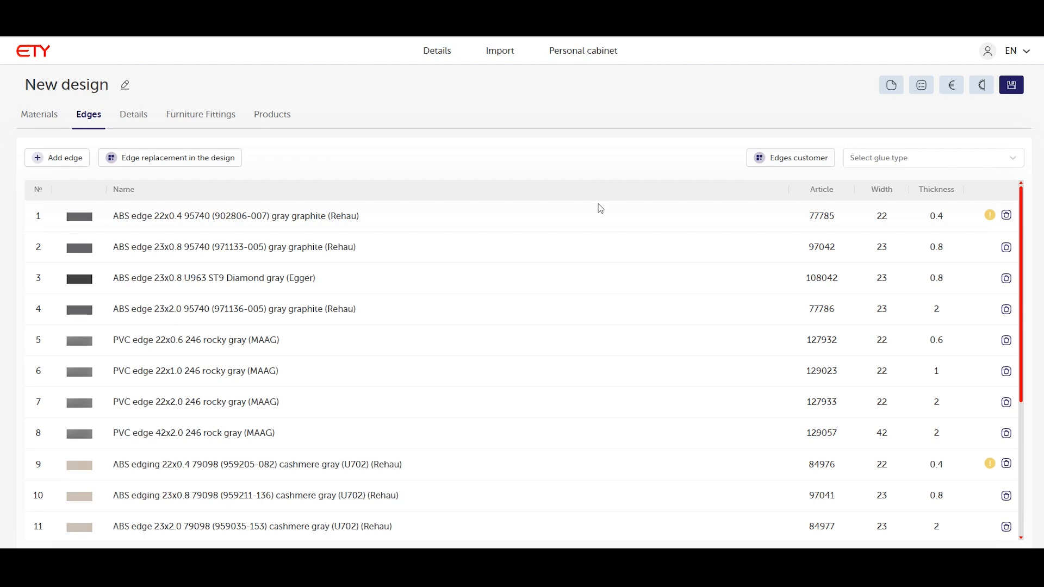
Step: Select all details to view the available group actions, and clear the selection
{"action": "mouse_move", "coordinate": [990, 218]}
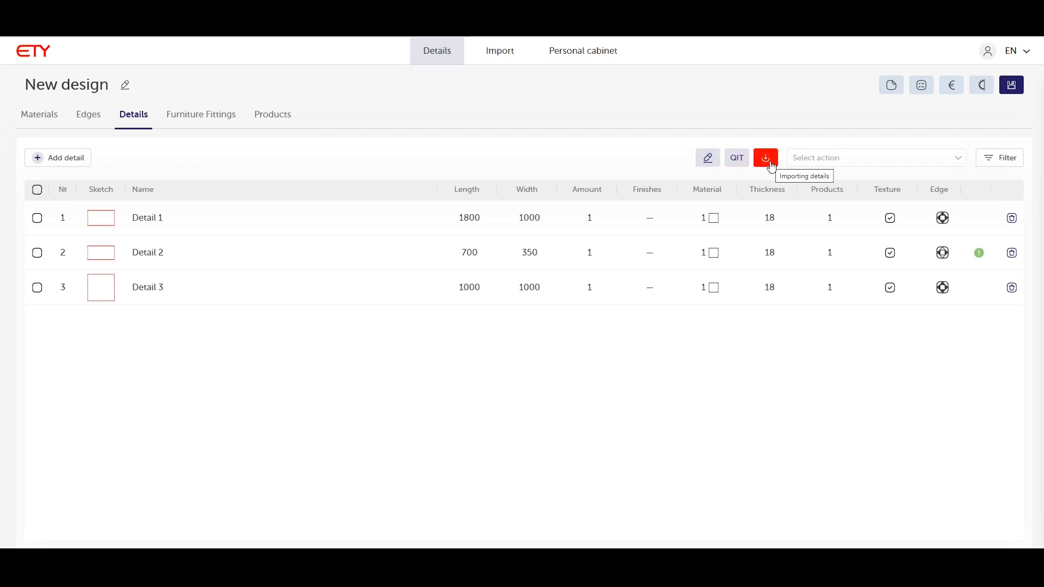
{"action": "left_click", "coordinate": [37, 190]}
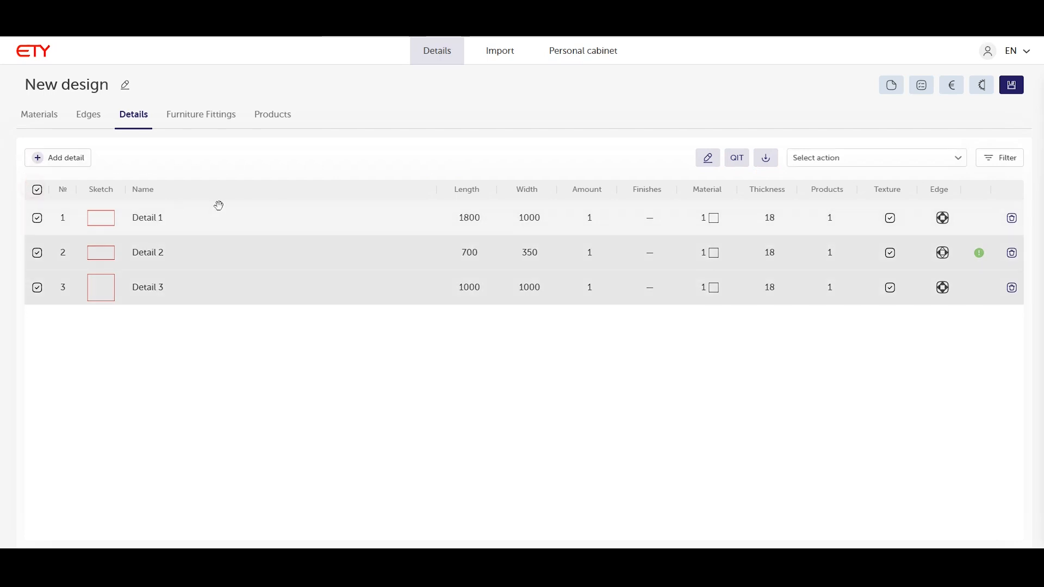
{"action": "left_click", "coordinate": [958, 163]}
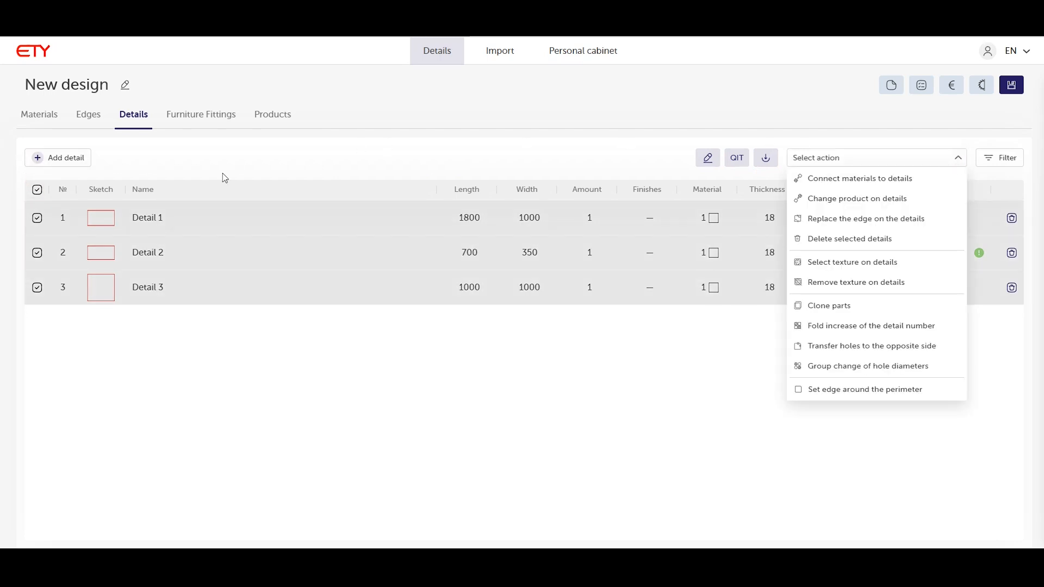
{"action": "left_click", "coordinate": [36, 191]}
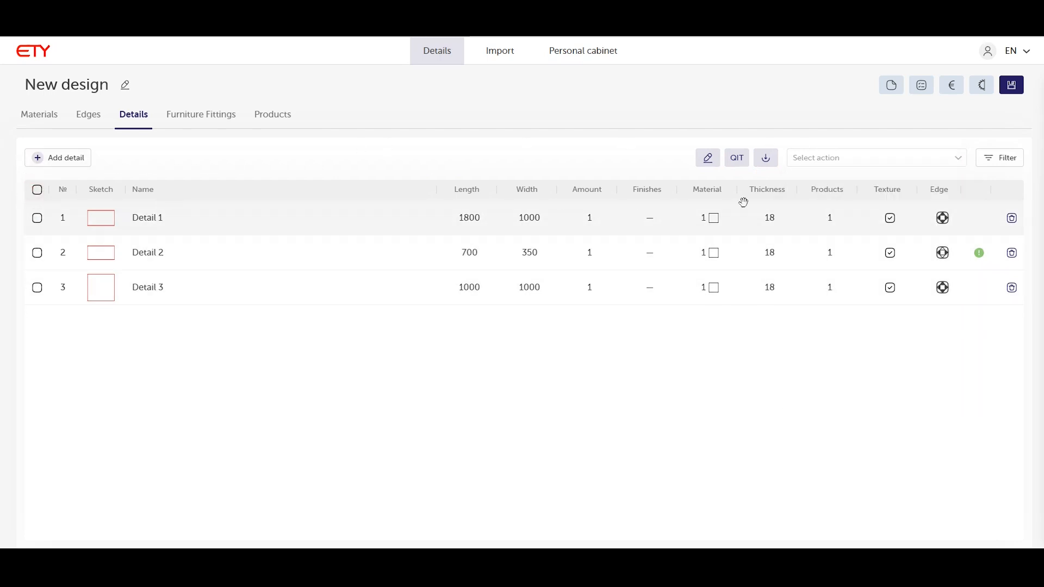
Step: Review the filter options for the details list and close the filter
{"action": "left_click", "coordinate": [992, 166]}
{"action": "left_click", "coordinate": [1019, 300]}
{"action": "left_click", "coordinate": [1020, 299]}
{"action": "left_click", "coordinate": [1026, 127]}
{"action": "left_click", "coordinate": [1026, 87]}
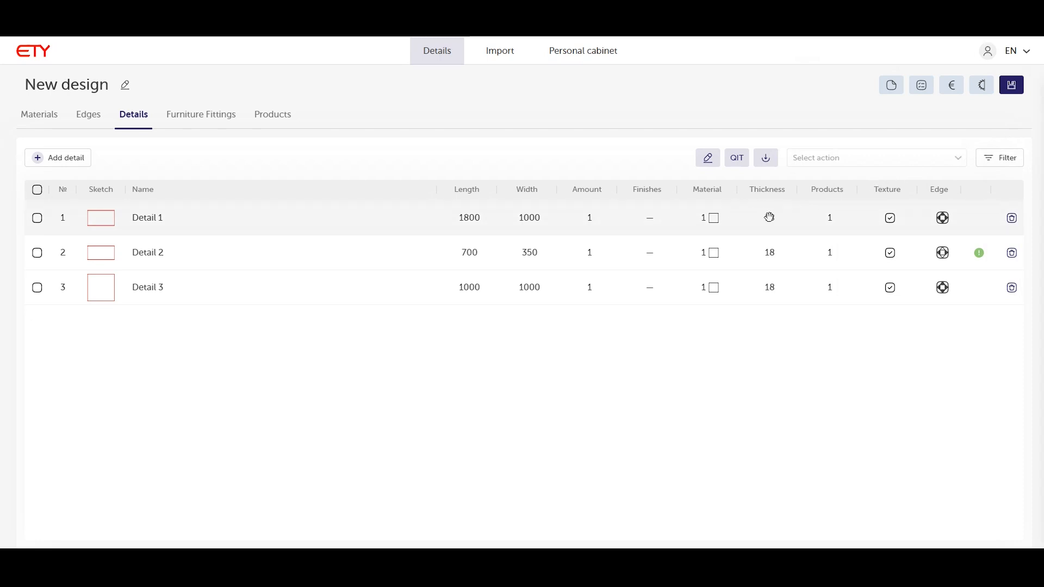
Step: Check the material and edge information of Detail 1 and the notice on Detail 2
{"action": "mouse_move", "coordinate": [715, 221]}
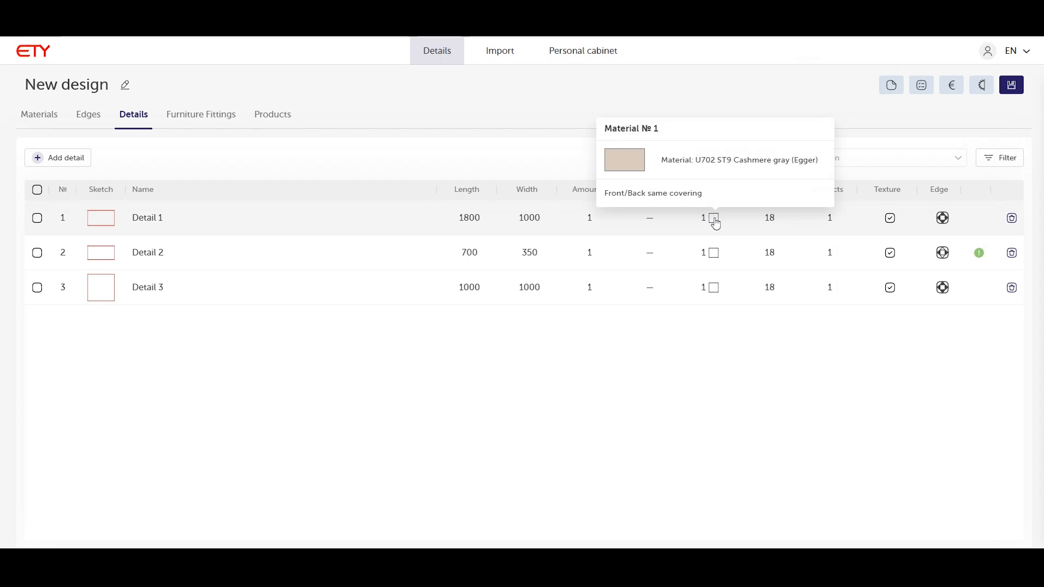
{"action": "mouse_move", "coordinate": [943, 223]}
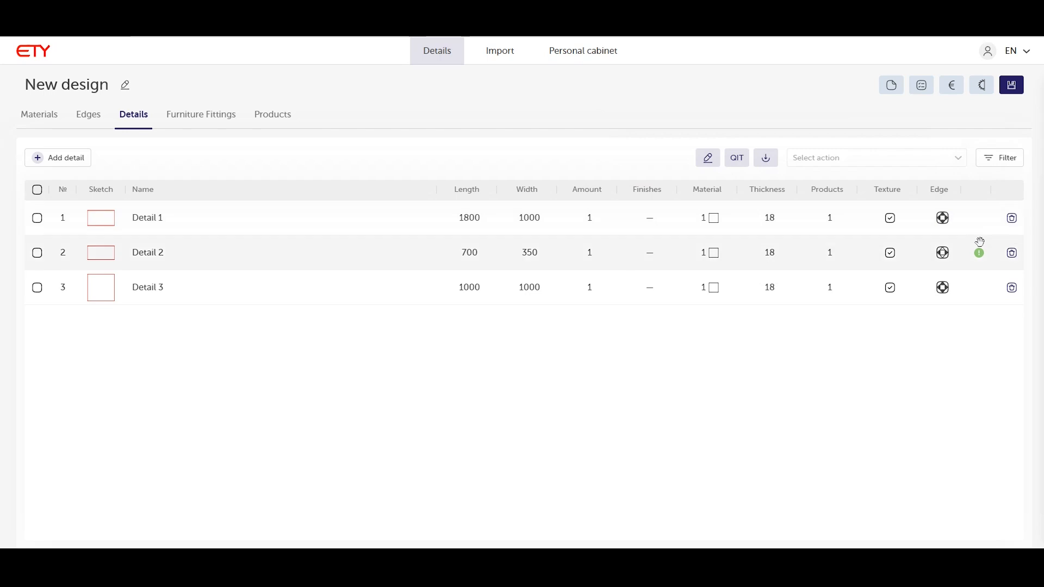
{"action": "mouse_move", "coordinate": [980, 254]}
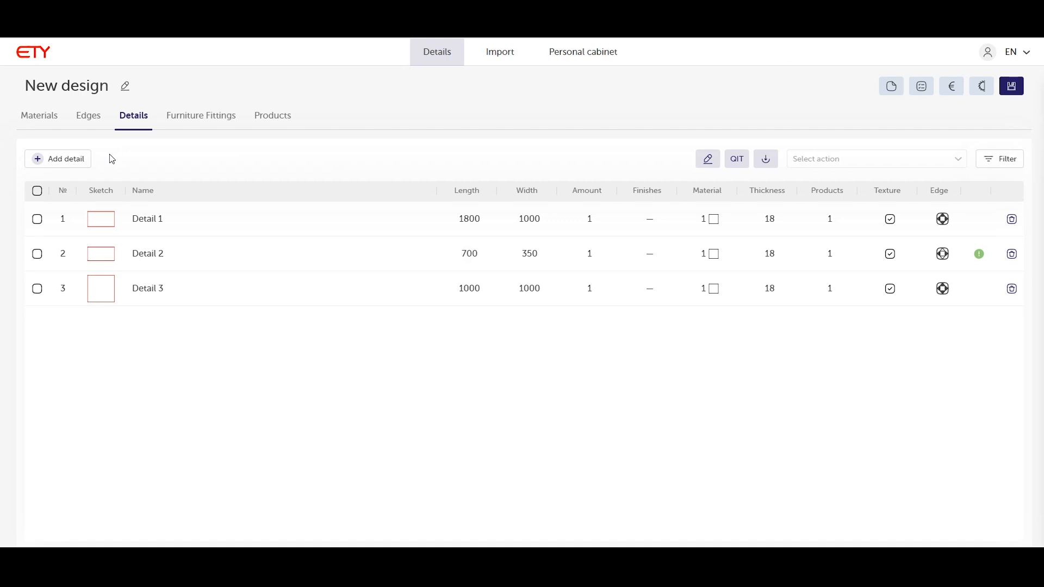
Step: Start a new detail in Chipboard Egger U963 ST9 Diamond gray with ABS edge 23x0.8 U963 ST9 above and on the right
{"action": "left_click", "coordinate": [84, 160]}
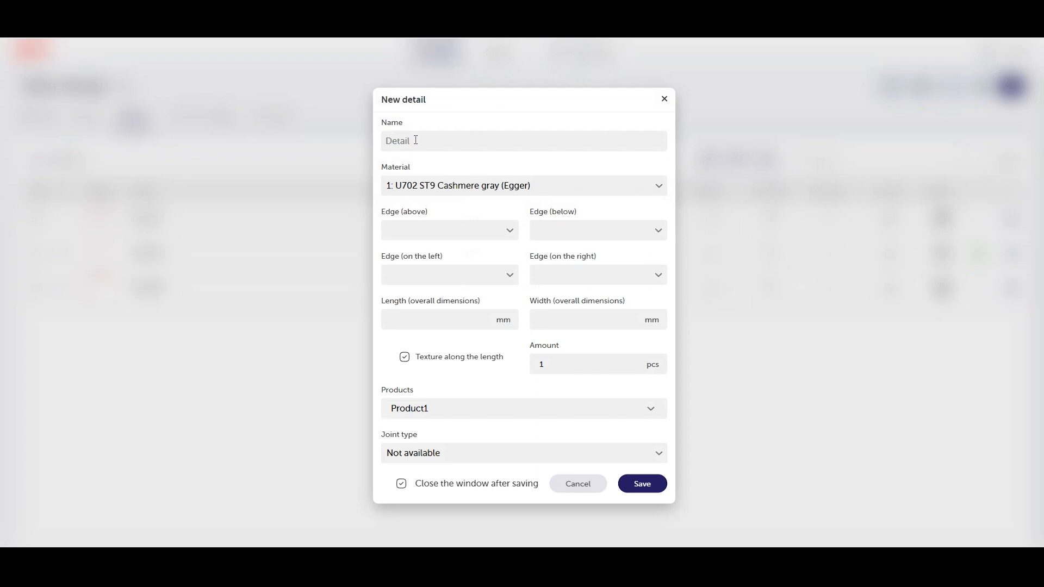
{"action": "left_click", "coordinate": [451, 191]}
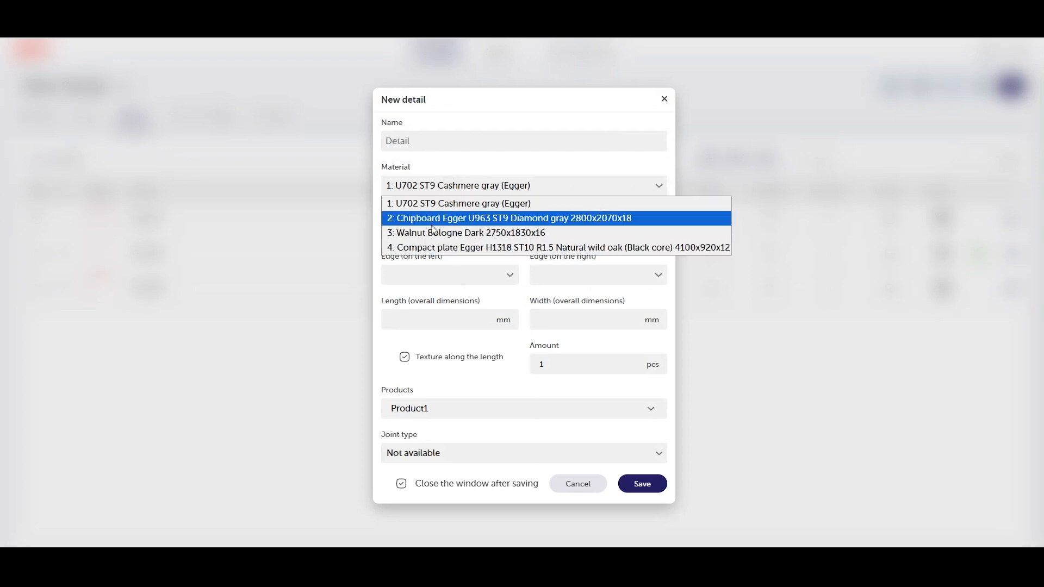
{"action": "left_click", "coordinate": [431, 218]}
{"action": "left_click", "coordinate": [430, 229]}
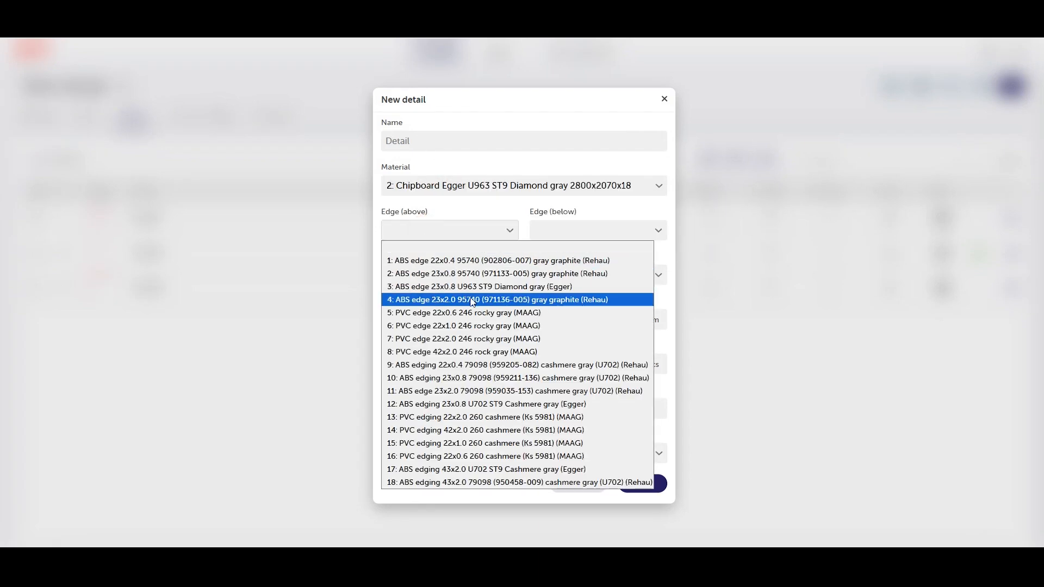
{"action": "left_click", "coordinate": [563, 286]}
{"action": "left_click", "coordinate": [566, 275]}
{"action": "left_click", "coordinate": [564, 330]}
Step: Set the new detail's length to 800 mm and width to 570 mm, and choose its product
{"action": "left_click", "coordinate": [444, 320]}
{"action": "type", "text": "800"}
{"action": "left_click", "coordinate": [560, 321]}
{"action": "type", "text": "570"}
{"action": "left_click", "coordinate": [547, 364]}
{"action": "left_click", "coordinate": [431, 409]}
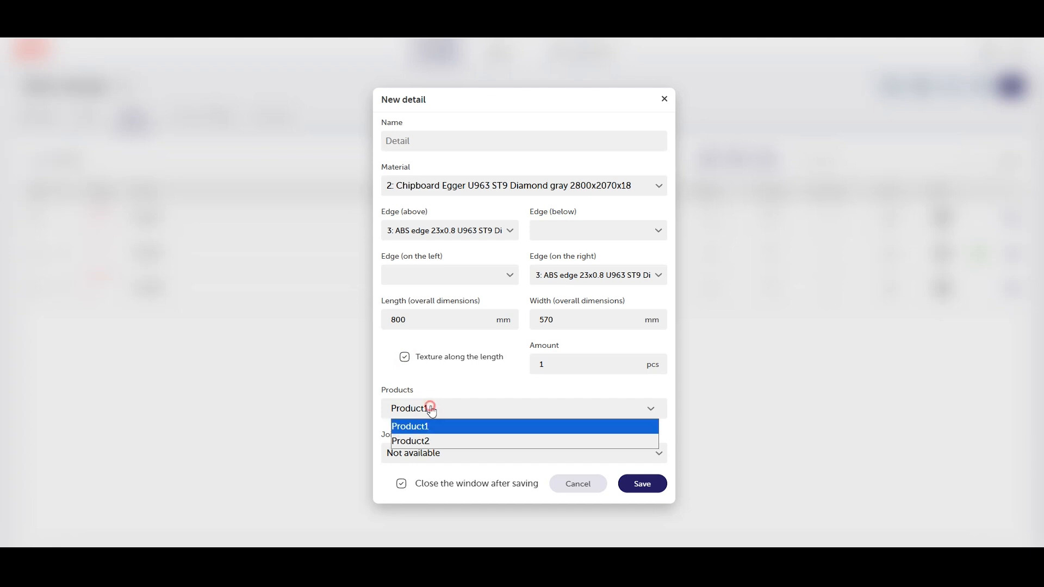
{"action": "left_click", "coordinate": [432, 439]}
Step: Give the new detail the Similar material joint type and save it
{"action": "left_click", "coordinate": [407, 454]}
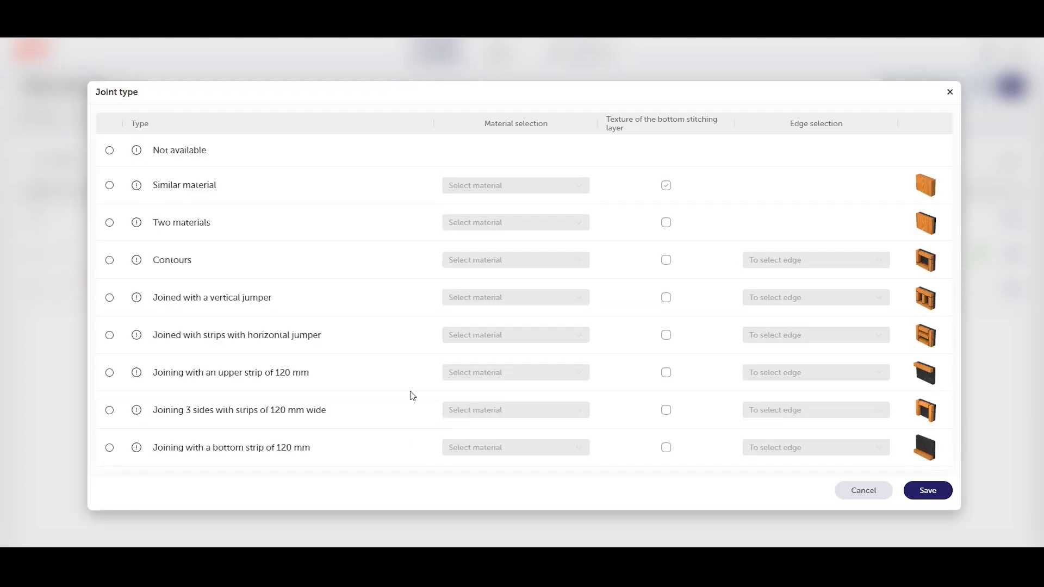
{"action": "left_click", "coordinate": [109, 185]}
{"action": "left_click", "coordinate": [919, 489]}
{"action": "left_click", "coordinate": [640, 486]}
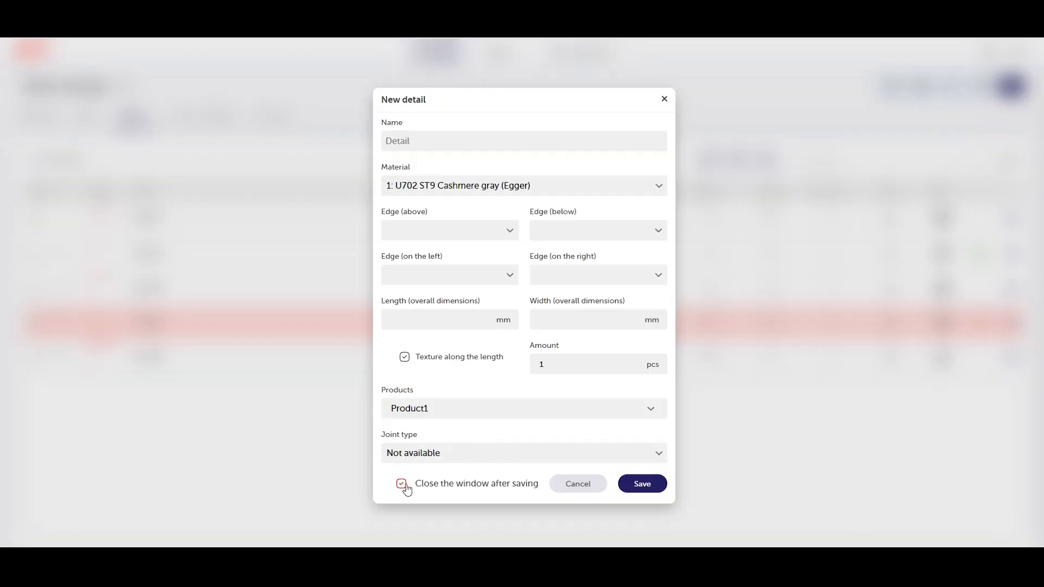
Step: Turn off texture along the length for a new detail and keep the detail window open after saving to add further details
{"action": "left_click", "coordinate": [403, 360]}
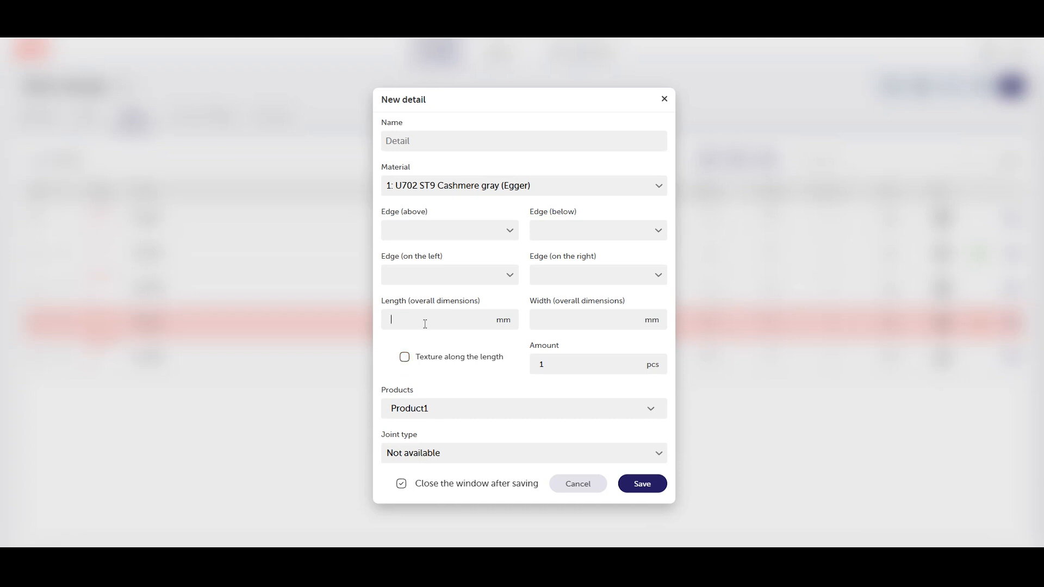
{"action": "left_click", "coordinate": [402, 484]}
{"action": "left_click", "coordinate": [663, 99]}
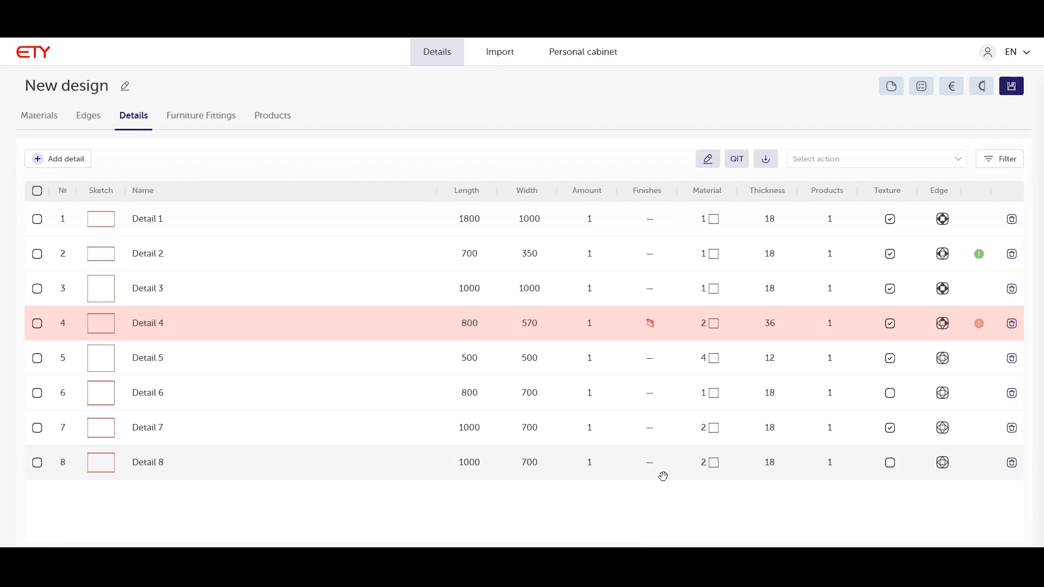
{"action": "mouse_move", "coordinate": [716, 465]}
{"action": "mouse_move", "coordinate": [943, 460]}
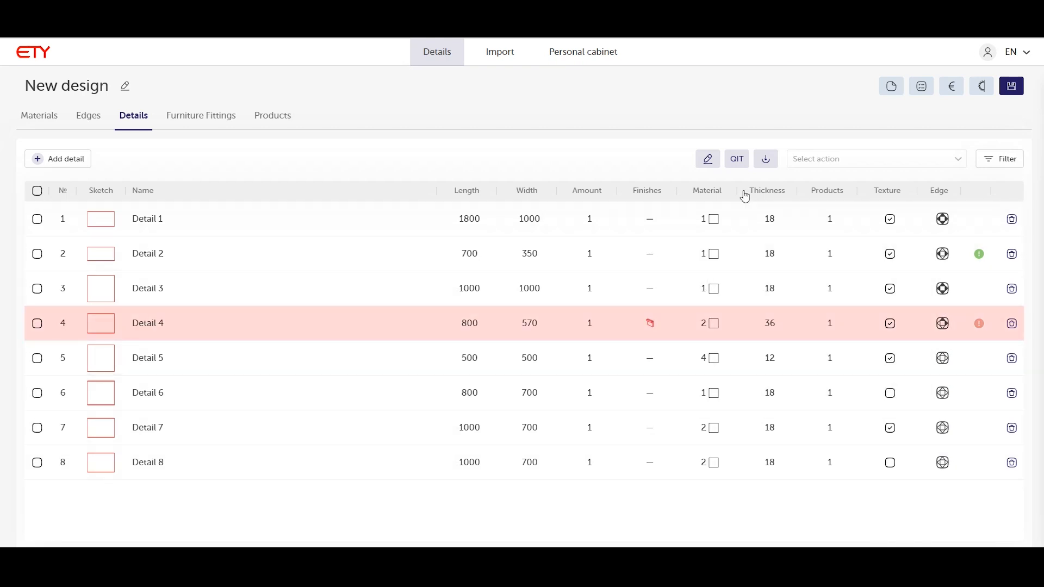
Step: In the quick input table, choose Chipboard Egger U963 ST9 Diamond gray and add 10 details of 800 by 600
{"action": "left_click", "coordinate": [737, 159]}
{"action": "scroll", "coordinate": [589, 161], "scroll_direction": "down", "scroll_amount": 2}
{"action": "scroll", "coordinate": [326, 167], "scroll_direction": "up", "scroll_amount": 2}
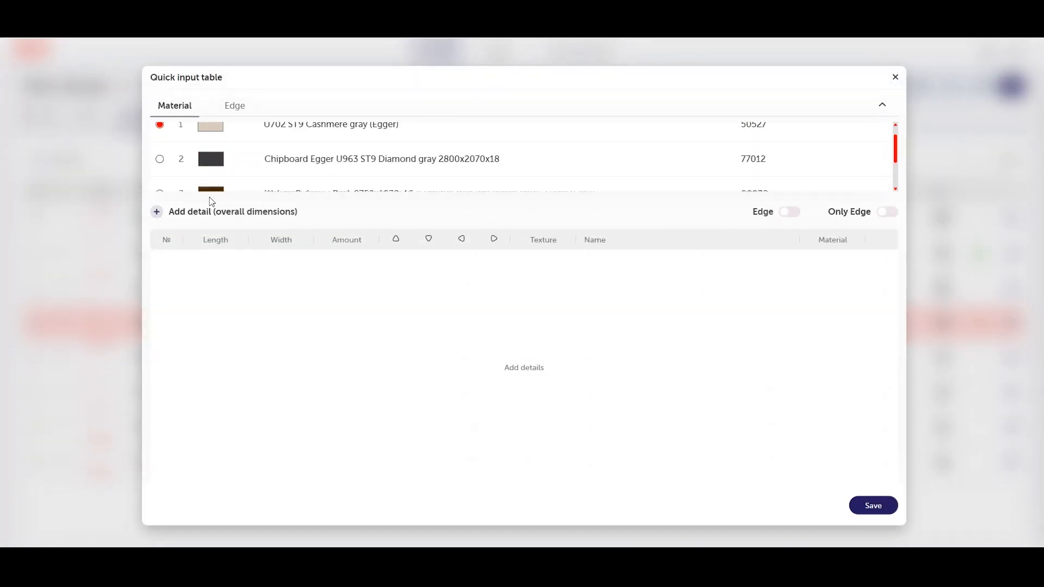
{"action": "left_click", "coordinate": [159, 159]}
{"action": "left_click", "coordinate": [155, 212]}
{"action": "type", "text": "800"}
{"action": "key", "text": "Tab"}
{"action": "type", "text": "600"}
{"action": "key", "text": "Tab"}
{"action": "type", "text": "10"}
{"action": "key", "text": "Return"}
Step: Add one 450 by 350 detail and one 1000 by 1000 detail to the quick input table
{"action": "type", "text": "450"}
{"action": "key", "text": "Tab"}
{"action": "type", "text": "350"}
{"action": "key", "text": "Tab"}
{"action": "type", "text": "1"}
{"action": "key", "text": "Return"}
{"action": "type", "text": "1000"}
{"action": "key", "text": "Tab"}
{"action": "type", "text": "1000"}
{"action": "key", "text": "Tab"}
{"action": "type", "text": "1"}
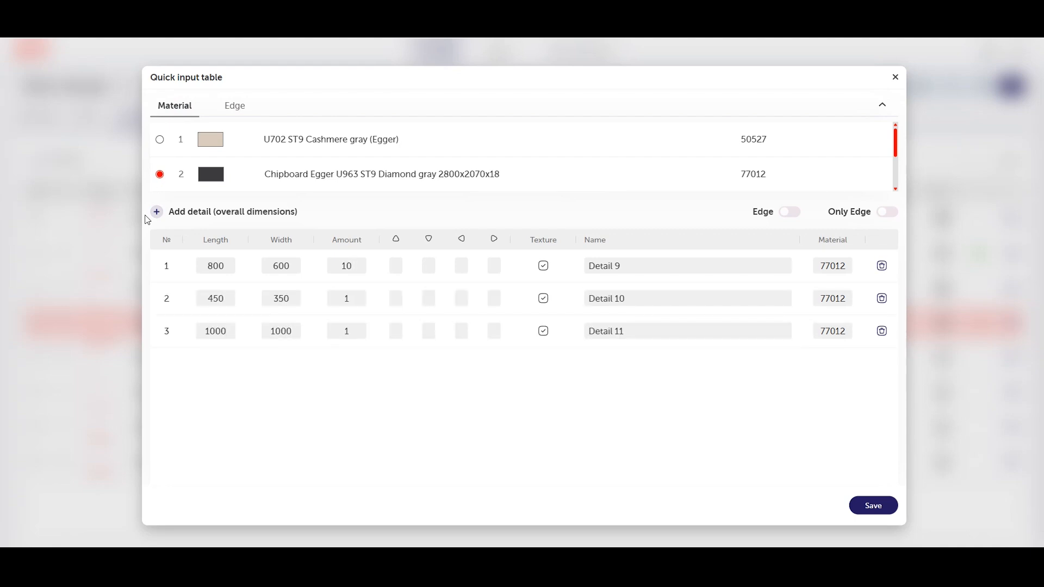
Step: Enable edge entry and assign edge 2 to all four sides of the 1000 by 1000 detail
{"action": "left_click", "coordinate": [794, 214]}
{"action": "left_click", "coordinate": [361, 333]}
{"action": "key", "text": "Tab"}
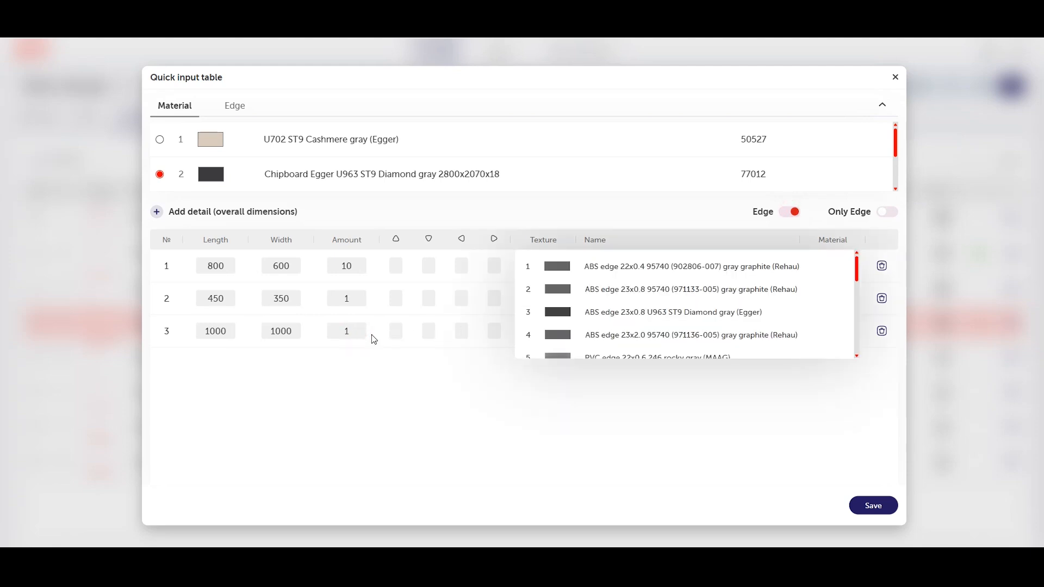
{"action": "type", "text": "2"}
{"action": "key", "text": "Tab"}
{"action": "type", "text": "2"}
{"action": "key", "text": "Tab"}
{"action": "type", "text": "2"}
{"action": "key", "text": "Return"}
Step: Add a 1200 by 900 detail with amount 3 and edges 6, 3, 6 and 3
{"action": "type", "text": "1200"}
{"action": "key", "text": "Tab"}
{"action": "type", "text": "900"}
{"action": "key", "text": "Tab"}
{"action": "key", "text": "Tab"}
{"action": "scroll", "coordinate": [709, 289], "scroll_direction": "down", "scroll_amount": 3}
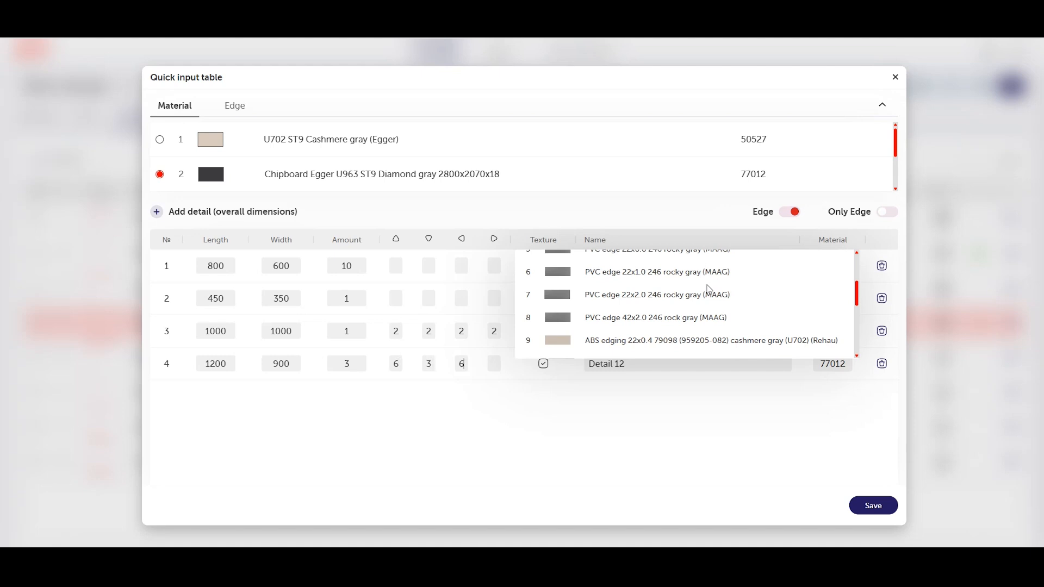
{"action": "left_click", "coordinate": [708, 289]}
Step: Using edge-only entry, give the first detail edges 1, 2, 3, 1 and the second 2, 2, 3, 3, and save the table
{"action": "left_click", "coordinate": [888, 213]}
{"action": "left_click", "coordinate": [399, 262]}
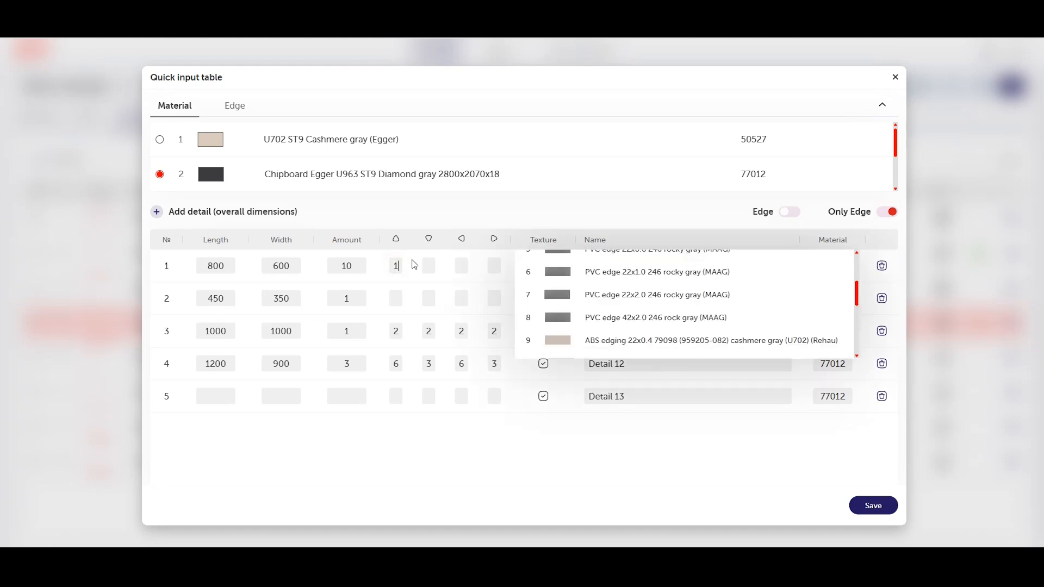
{"action": "scroll", "coordinate": [532, 290], "scroll_direction": "up", "scroll_amount": 3}
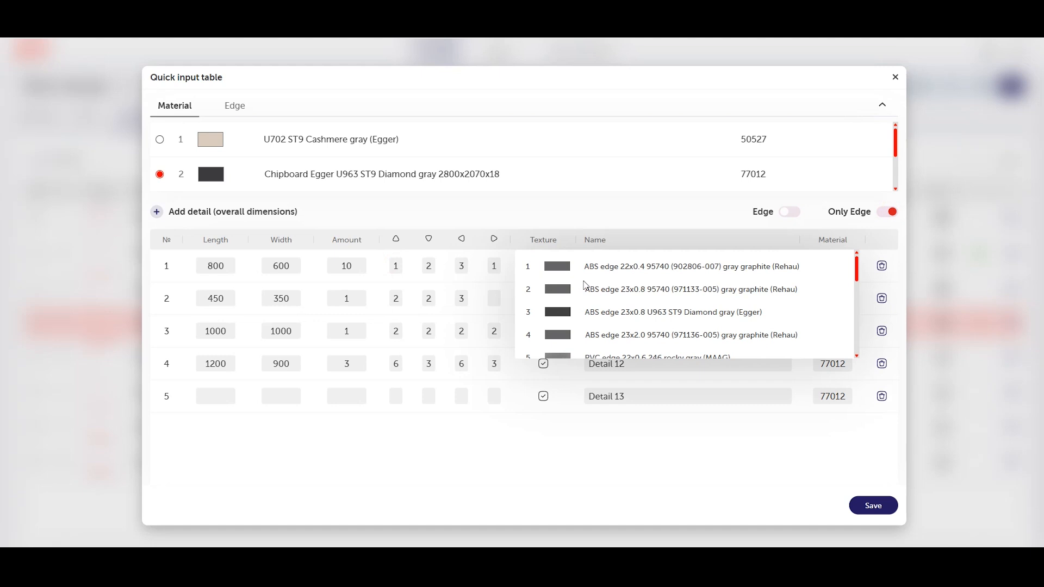
{"action": "left_click", "coordinate": [606, 503]}
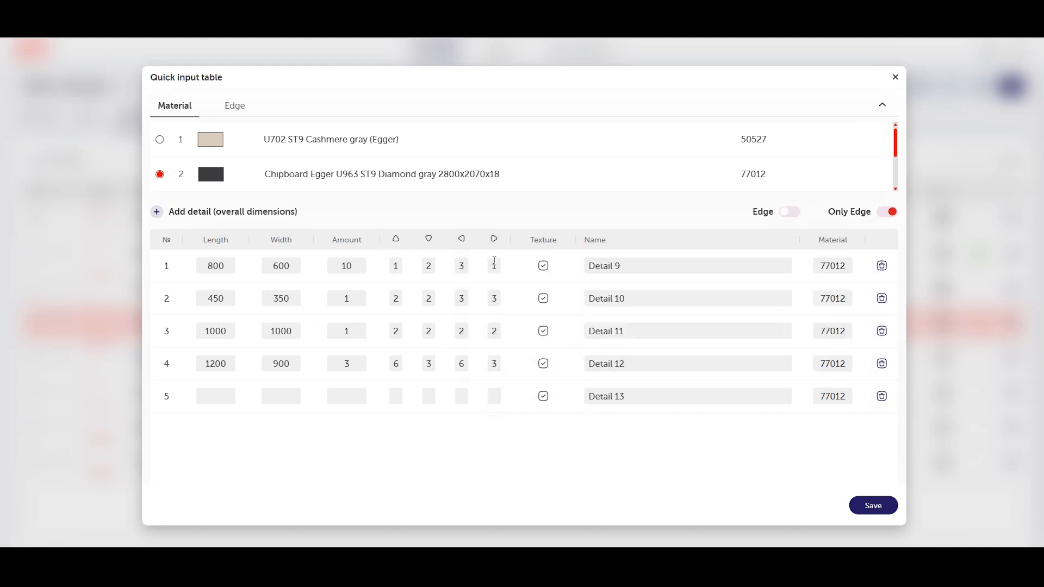
{"action": "mouse_move", "coordinate": [494, 266]}
{"action": "left_click", "coordinate": [870, 506]}
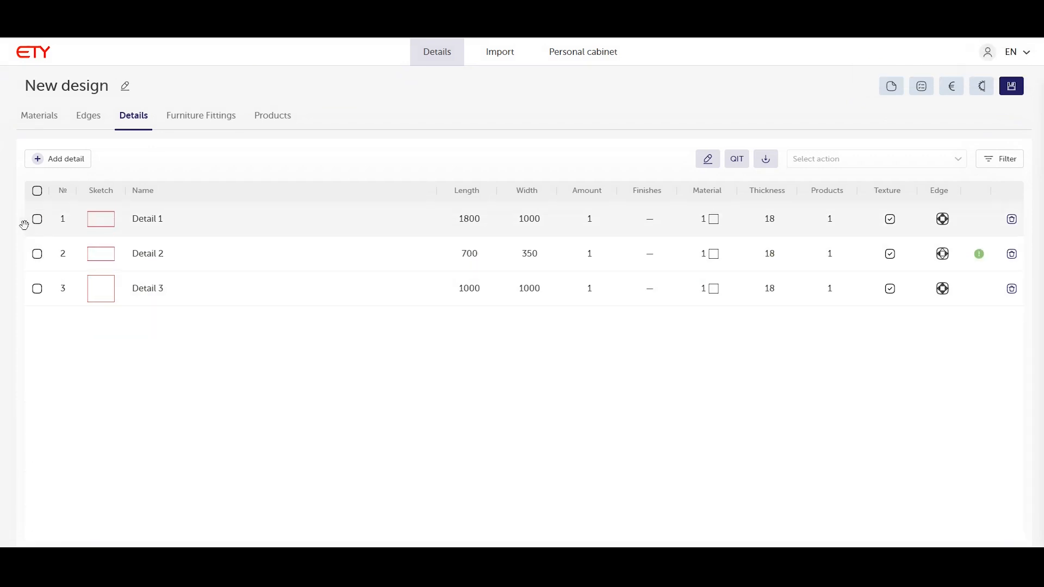
Step: Delete Detail 2 and Detail 3 together with the group action for selected details
{"action": "left_click", "coordinate": [37, 254]}
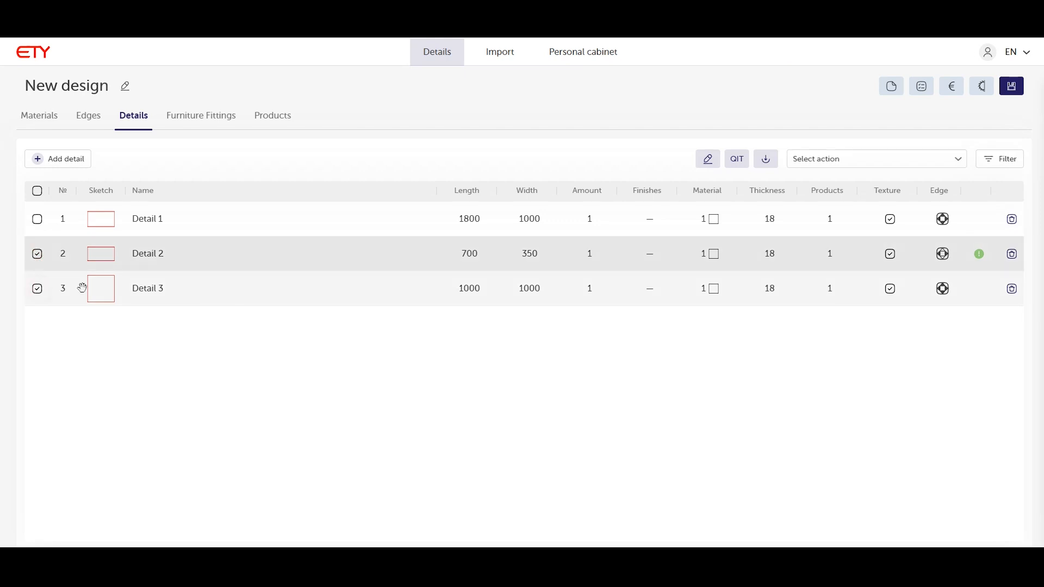
{"action": "left_click", "coordinate": [37, 287]}
{"action": "left_click", "coordinate": [859, 168]}
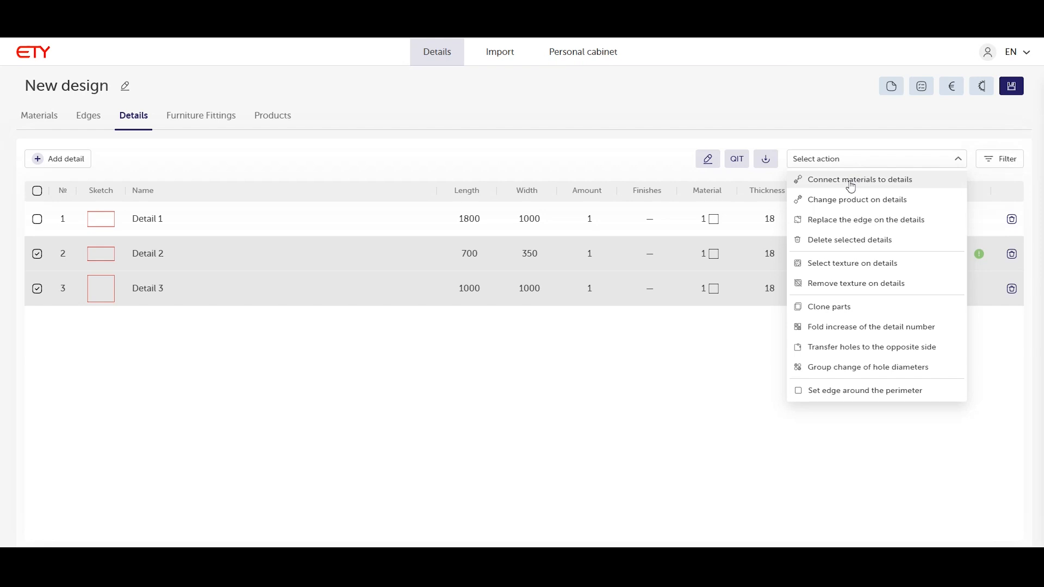
{"action": "left_click", "coordinate": [842, 239]}
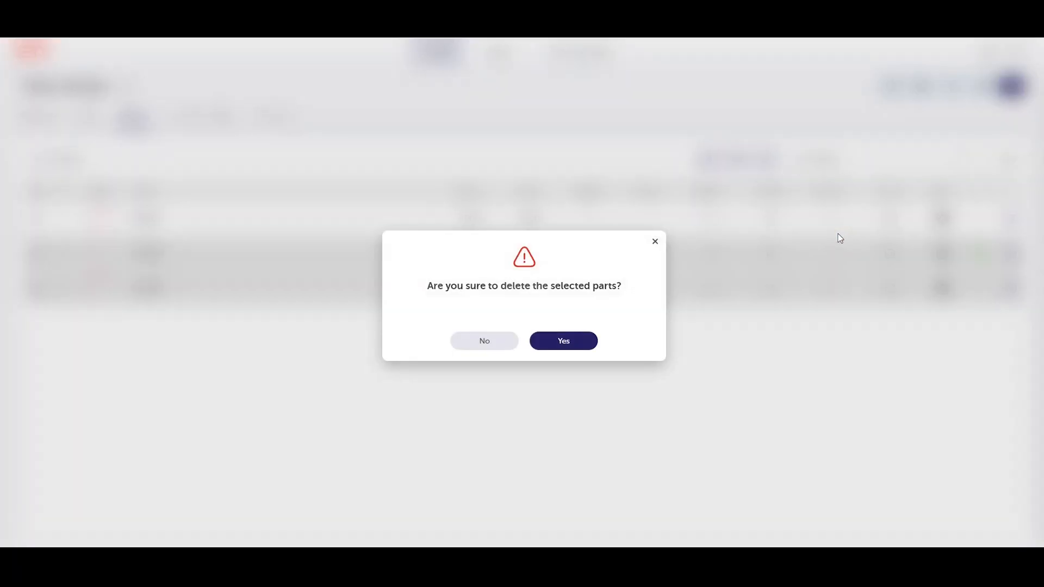
{"action": "left_click", "coordinate": [562, 341]}
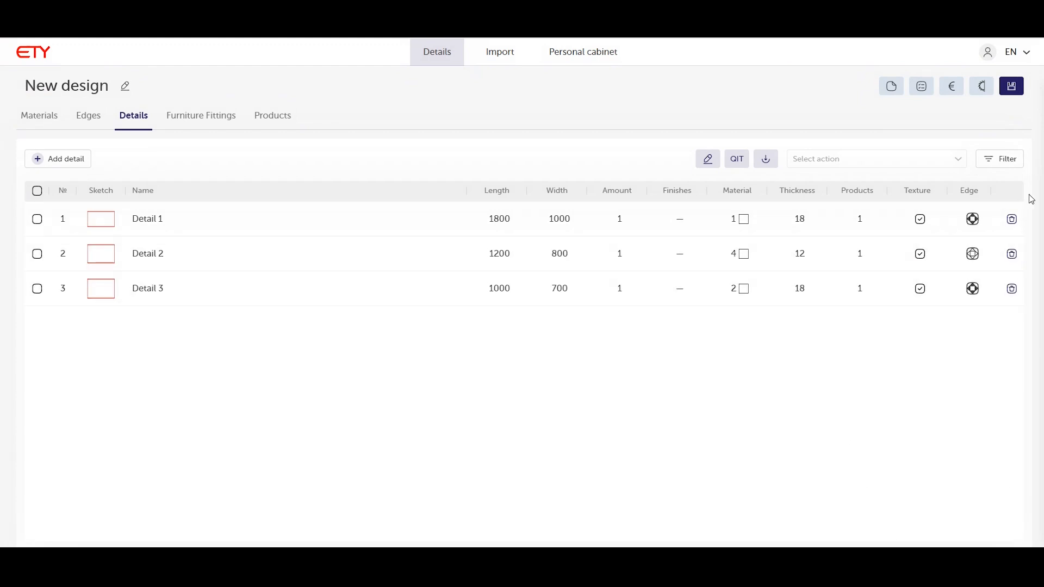
Step: Examine the details filter options for materials, edges, thickness, texture, joint and products
{"action": "left_click", "coordinate": [995, 161]}
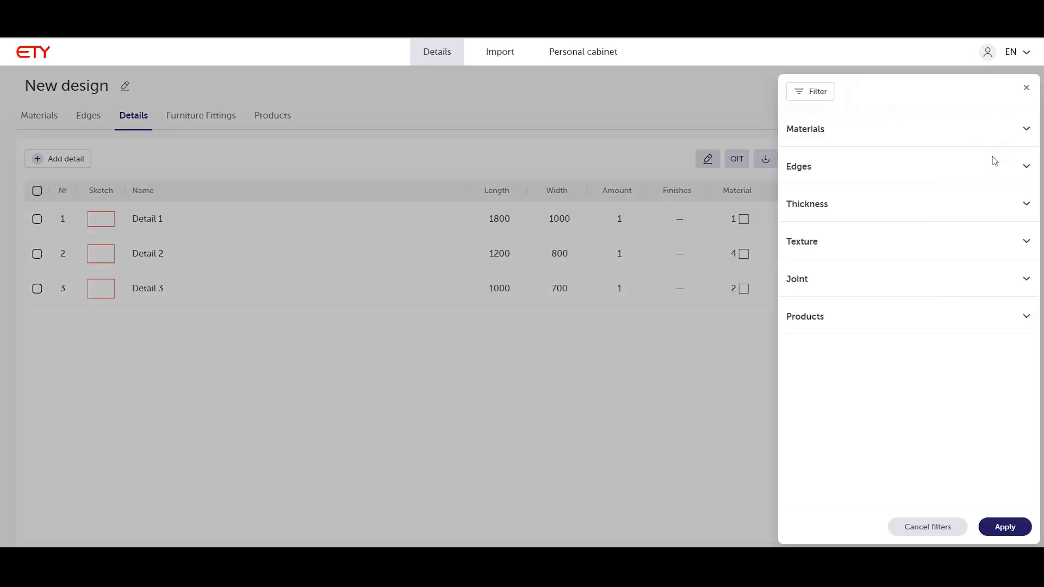
{"action": "left_click", "coordinate": [1023, 138]}
{"action": "left_click", "coordinate": [1021, 300]}
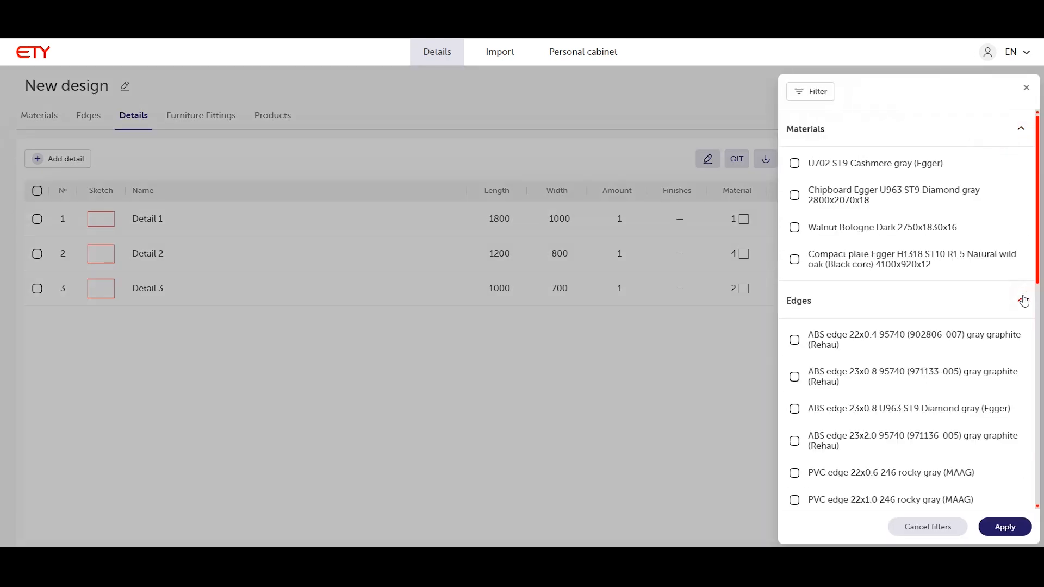
{"action": "left_click", "coordinate": [1028, 291]}
{"action": "left_click", "coordinate": [1027, 129]}
{"action": "left_click", "coordinate": [1024, 206]}
{"action": "left_click", "coordinate": [1023, 212]}
{"action": "left_click", "coordinate": [1021, 240]}
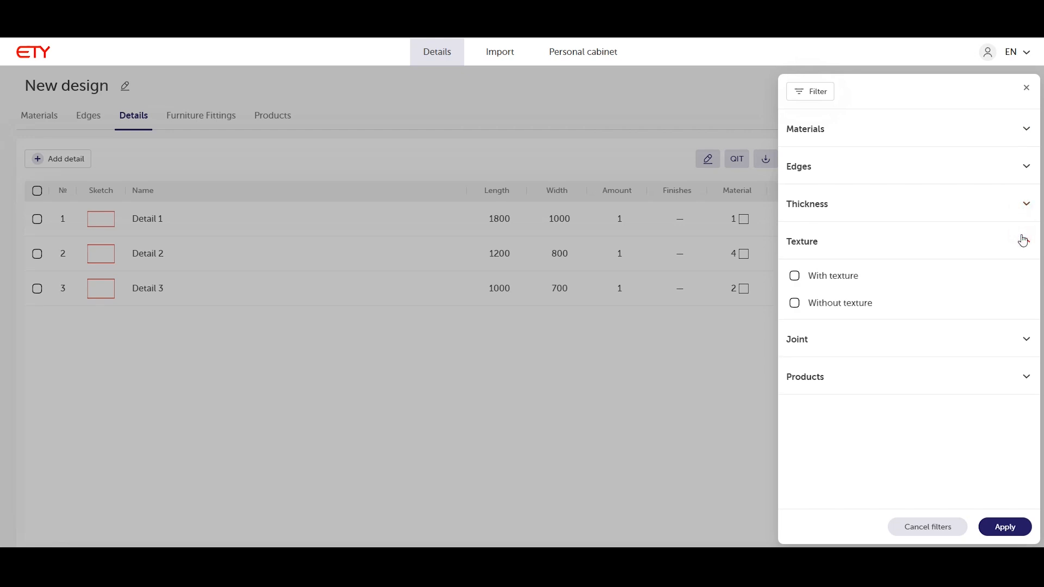
{"action": "left_click", "coordinate": [1021, 242]}
{"action": "left_click", "coordinate": [1019, 278]}
{"action": "left_click", "coordinate": [1016, 280]}
{"action": "left_click", "coordinate": [1011, 311]}
{"action": "left_click", "coordinate": [1008, 310]}
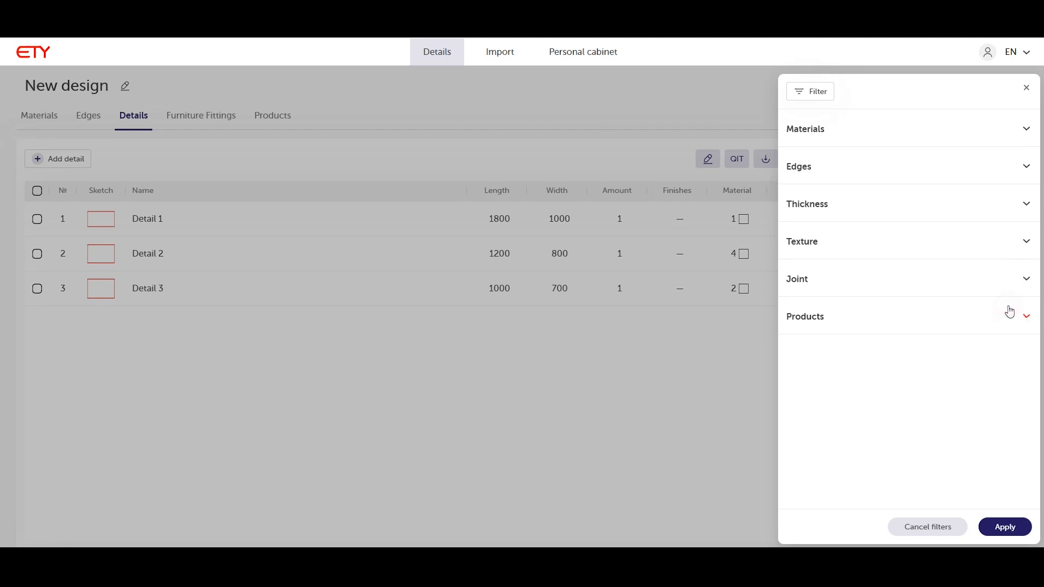
Step: Filter the details by material Chipboard Egger U963 ST9 Diamond gray 2800x2070x18, and cancel the filter again
{"action": "left_click", "coordinate": [827, 137]}
{"action": "left_click", "coordinate": [795, 196]}
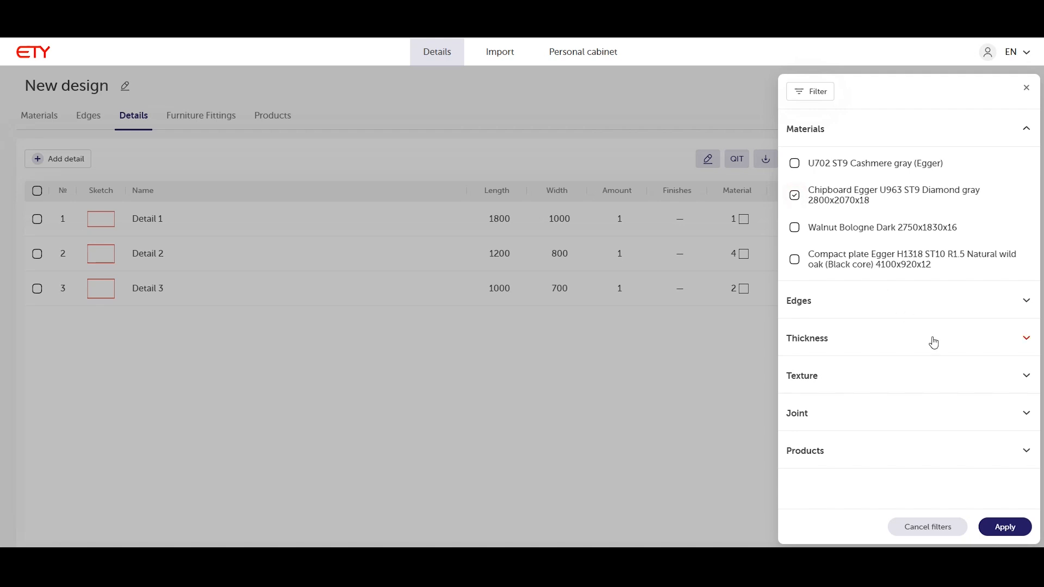
{"action": "left_click", "coordinate": [1021, 527]}
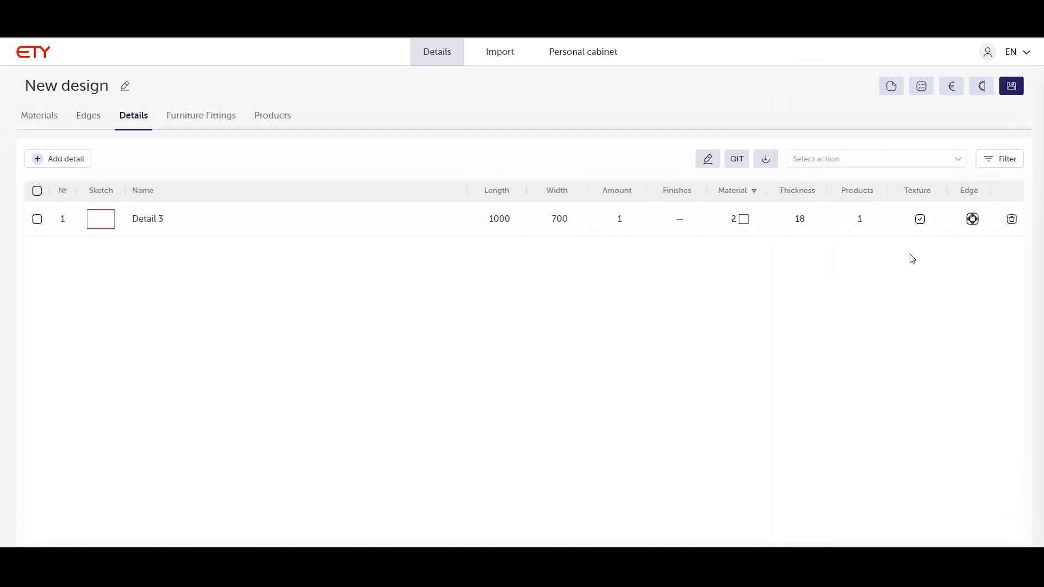
{"action": "left_click", "coordinate": [995, 160]}
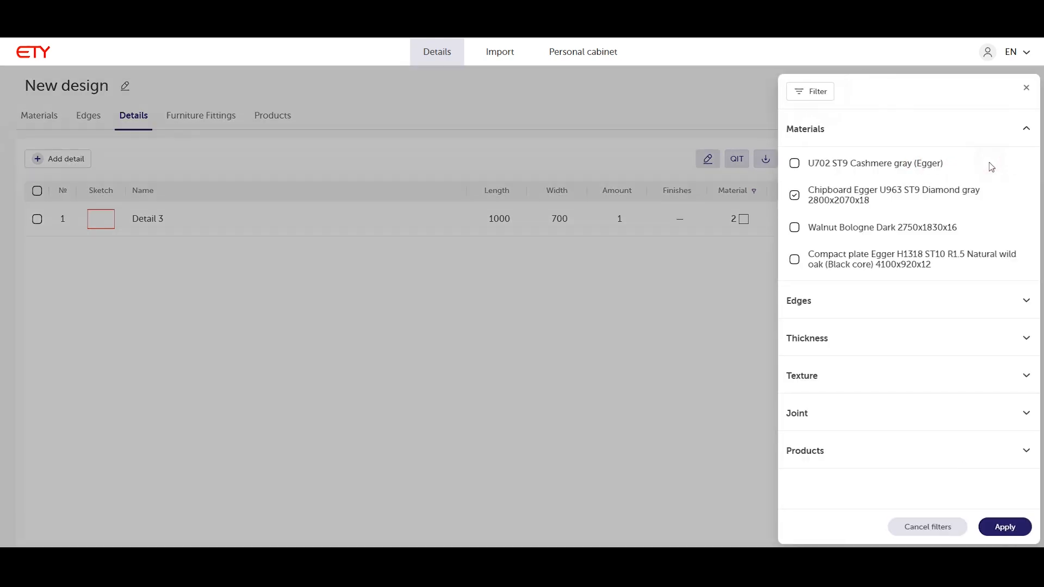
{"action": "left_click", "coordinate": [928, 527]}
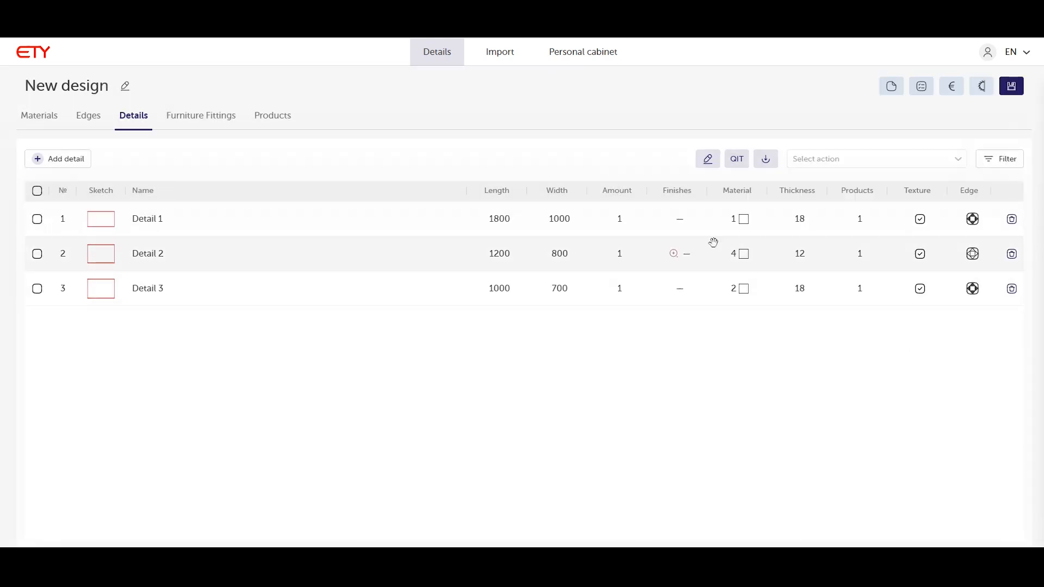
Step: Make the details table editable and set Detail 2's width to 600
{"action": "left_click", "coordinate": [710, 162]}
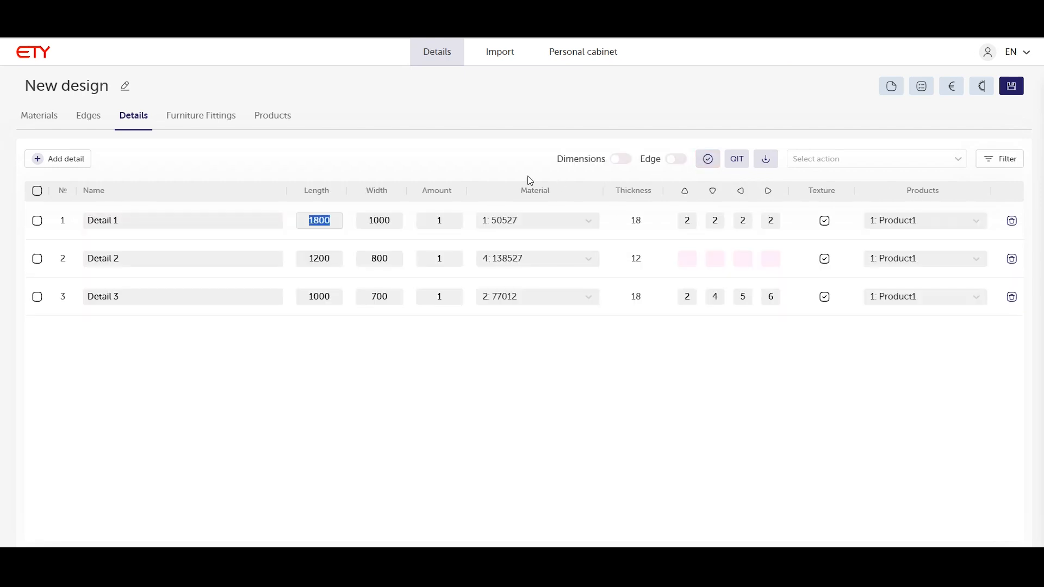
{"action": "key", "text": "Tab"}
{"action": "key", "text": "Tab"}
{"action": "key", "text": "Tab"}
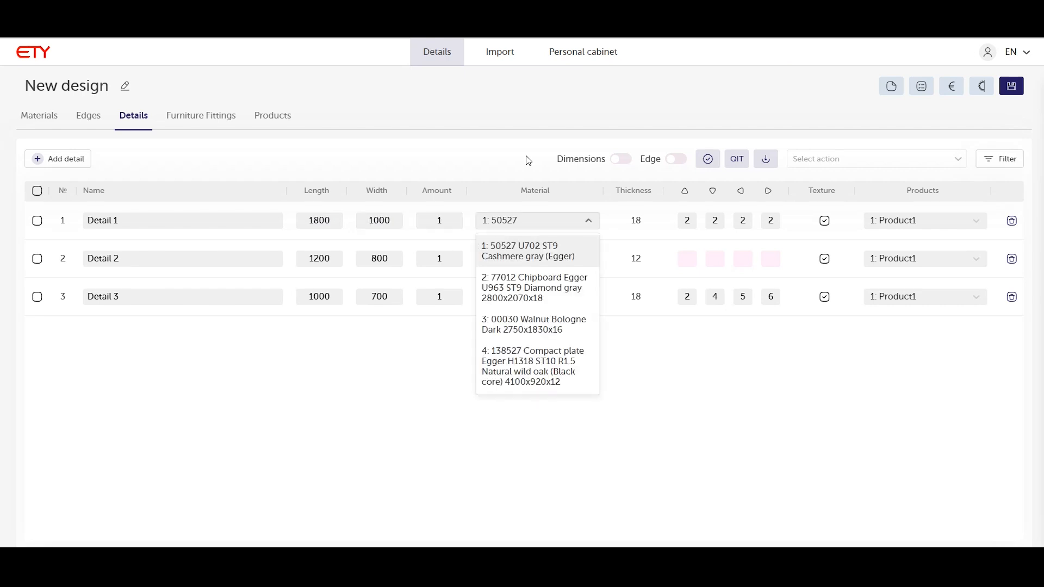
{"action": "key", "text": "Tab"}
{"action": "key", "text": "Tab"}
{"action": "key", "text": "Tab"}
{"action": "key", "text": "Tab"}
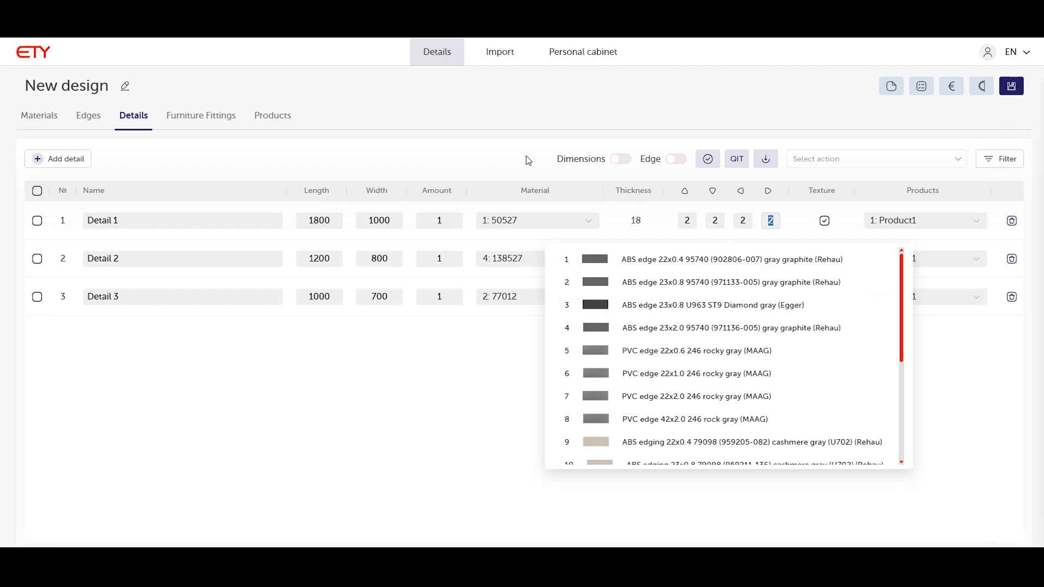
{"action": "key", "text": "Tab"}
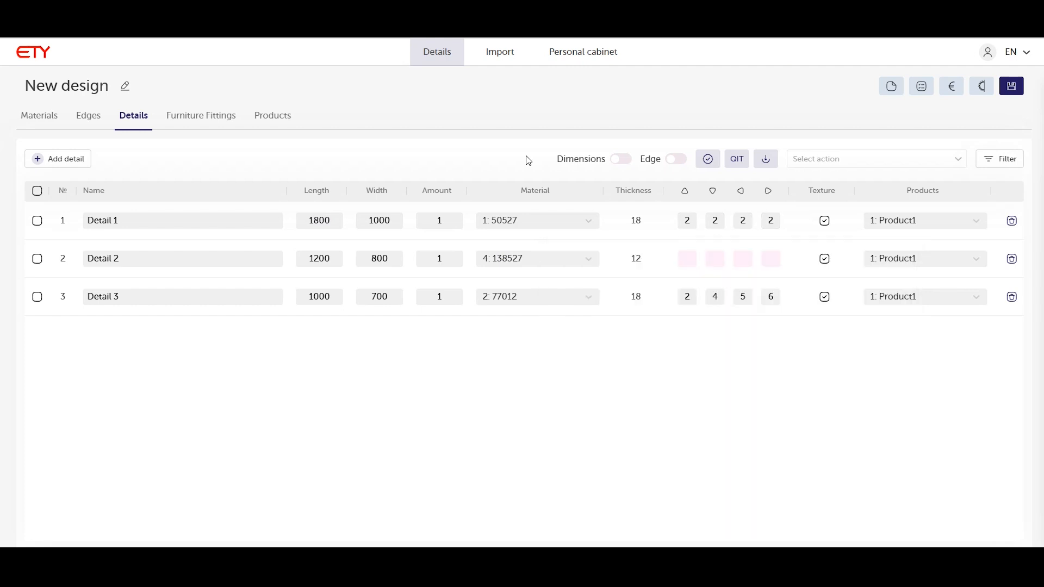
{"action": "key", "text": "Tab"}
{"action": "key", "text": "Tab"}
{"action": "key", "text": "Tab"}
{"action": "key", "text": "Tab"}
{"action": "type", "text": "600"}
Step: Step through the remaining fields as far as Detail 3's material and finish editing the details table
{"action": "key", "text": "Tab"}
{"action": "key", "text": "Tab"}
{"action": "key", "text": "Tab"}
{"action": "key", "text": "Tab"}
{"action": "key", "text": "Tab"}
{"action": "key", "text": "Tab"}
{"action": "key", "text": "Tab"}
{"action": "key", "text": "Tab"}
{"action": "key", "text": "Tab"}
{"action": "key", "text": "Tab"}
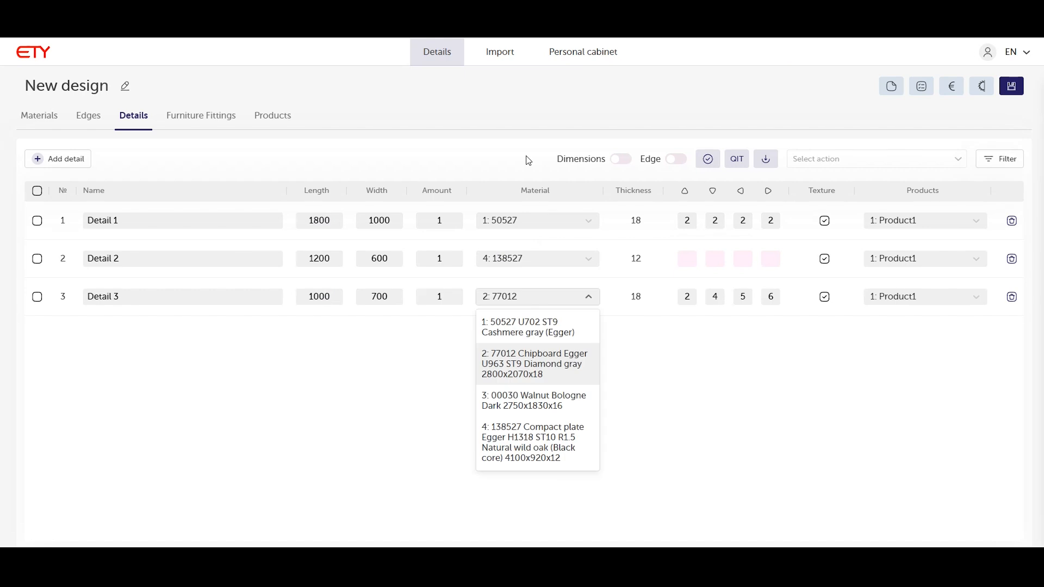
{"action": "left_click", "coordinate": [709, 164]}
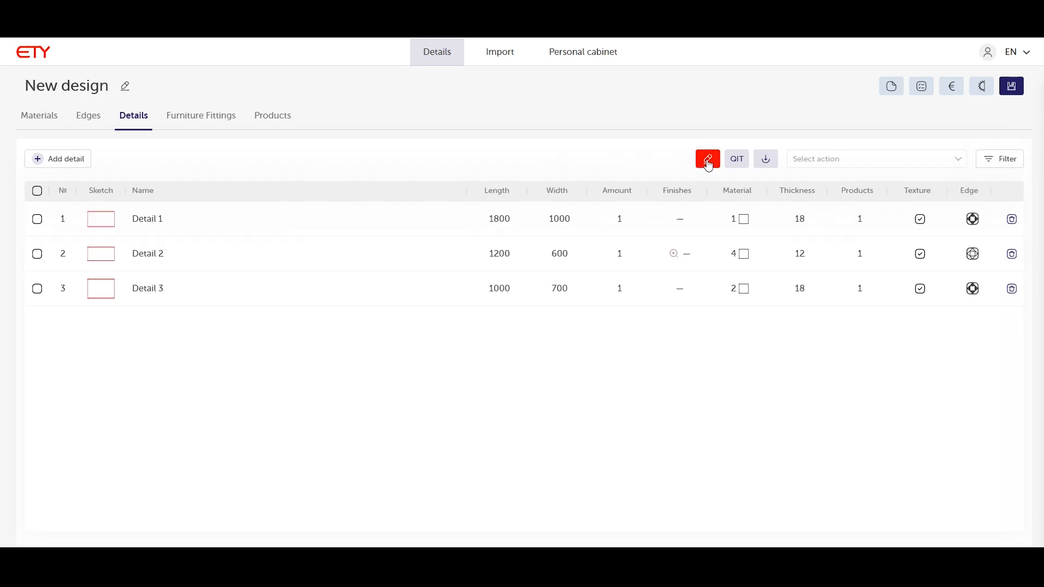
Step: Add the semi-overlap hinge with clip-on 3D GIFF PRIME d=35 H=0 black nickel from the recommended soft closing hinges to the furniture fittings
{"action": "left_click", "coordinate": [183, 117]}
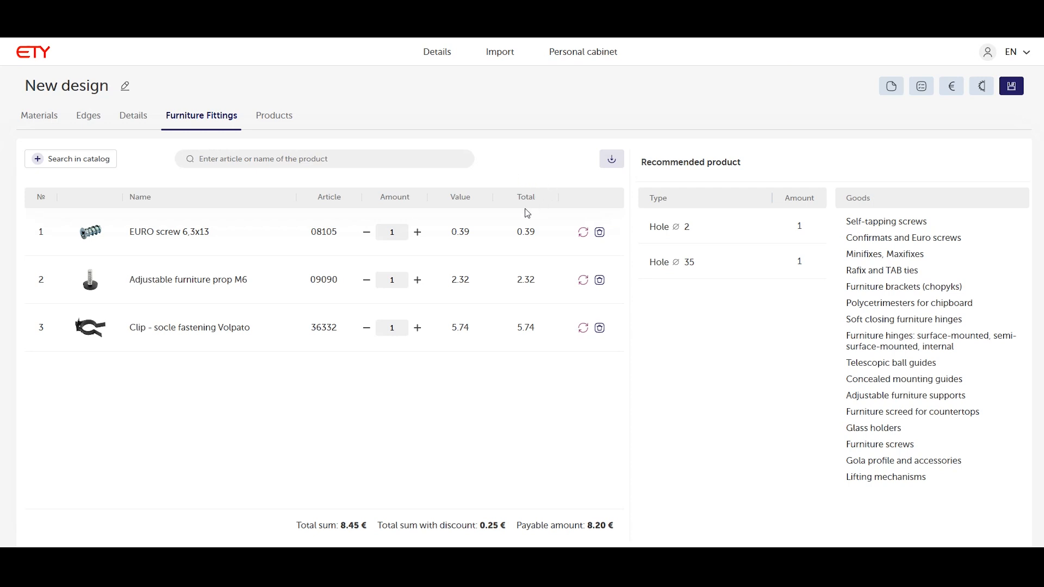
{"action": "mouse_move", "coordinate": [676, 219]}
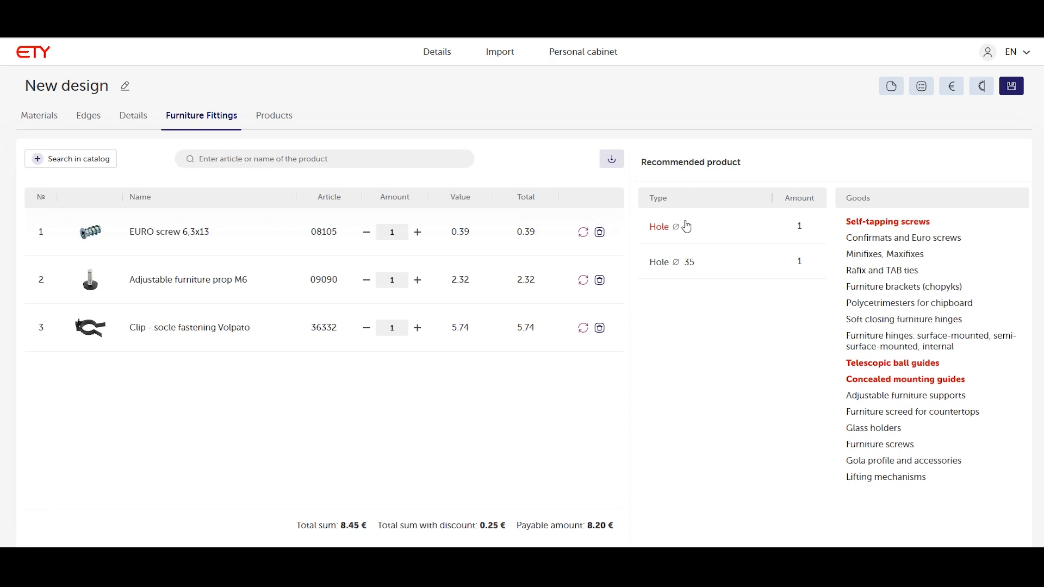
{"action": "mouse_move", "coordinate": [732, 252]}
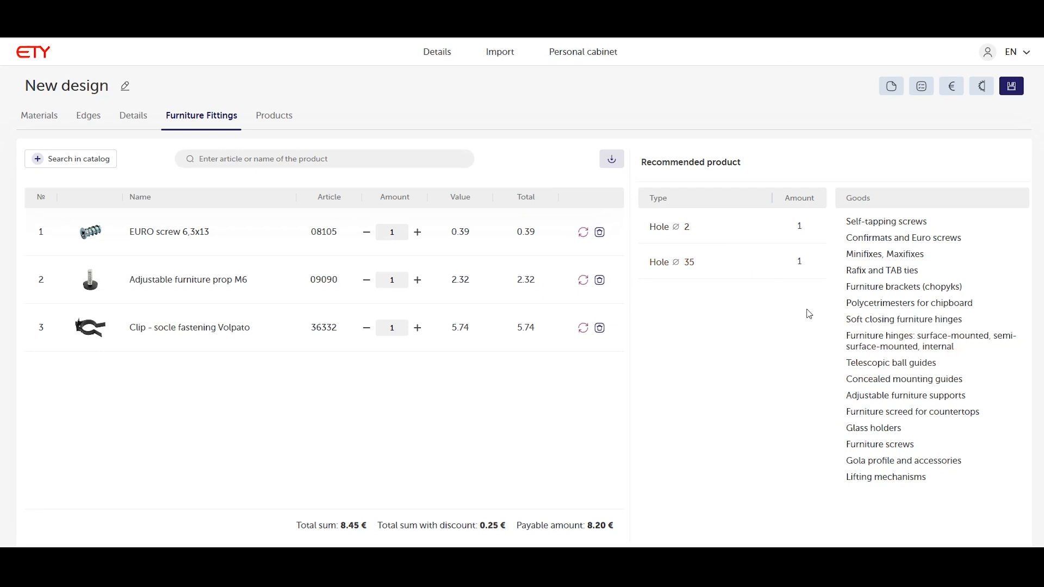
{"action": "left_click", "coordinate": [852, 321]}
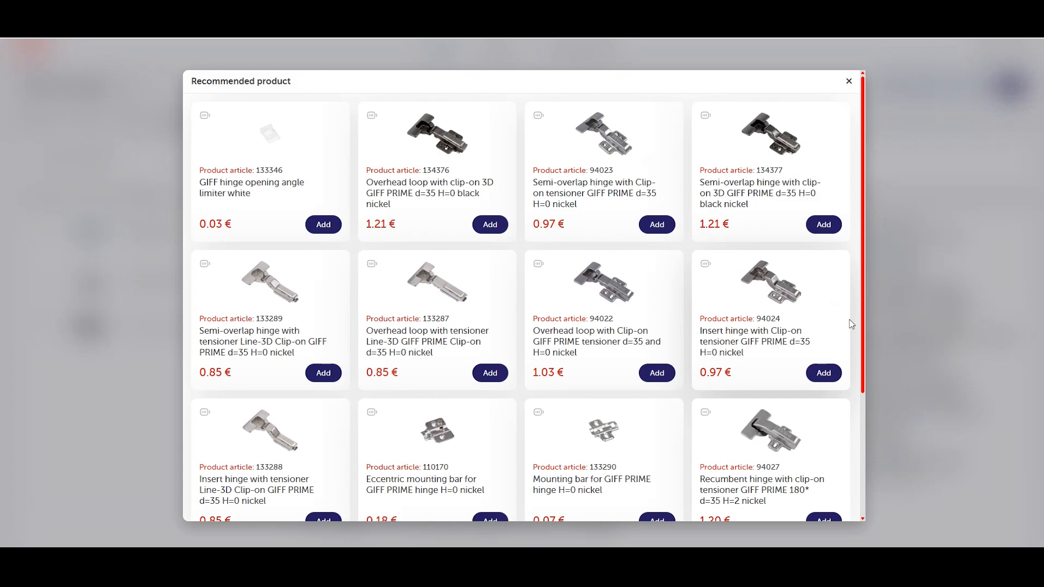
{"action": "left_click", "coordinate": [824, 224]}
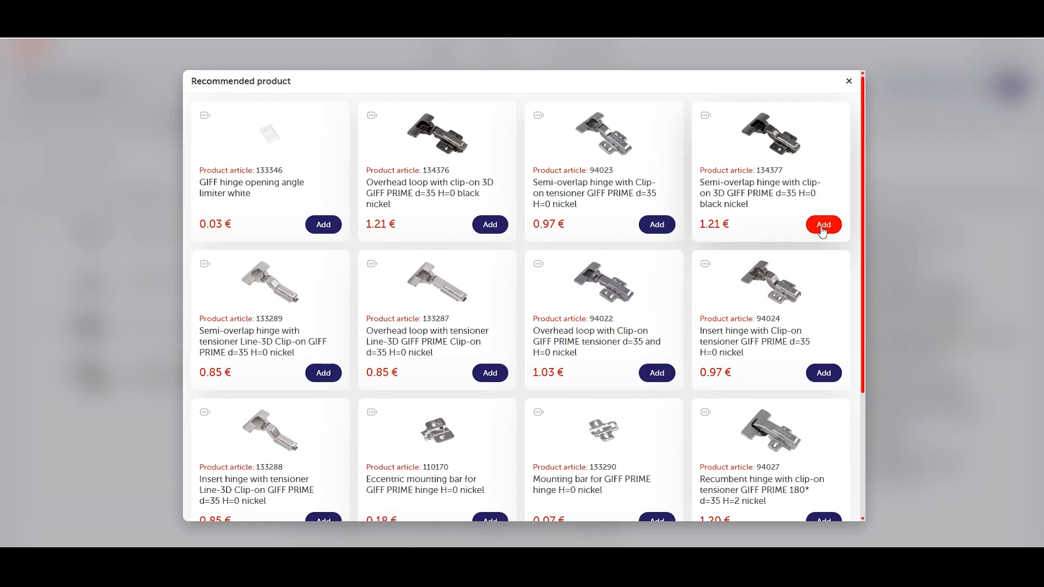
{"action": "left_click", "coordinate": [849, 82]}
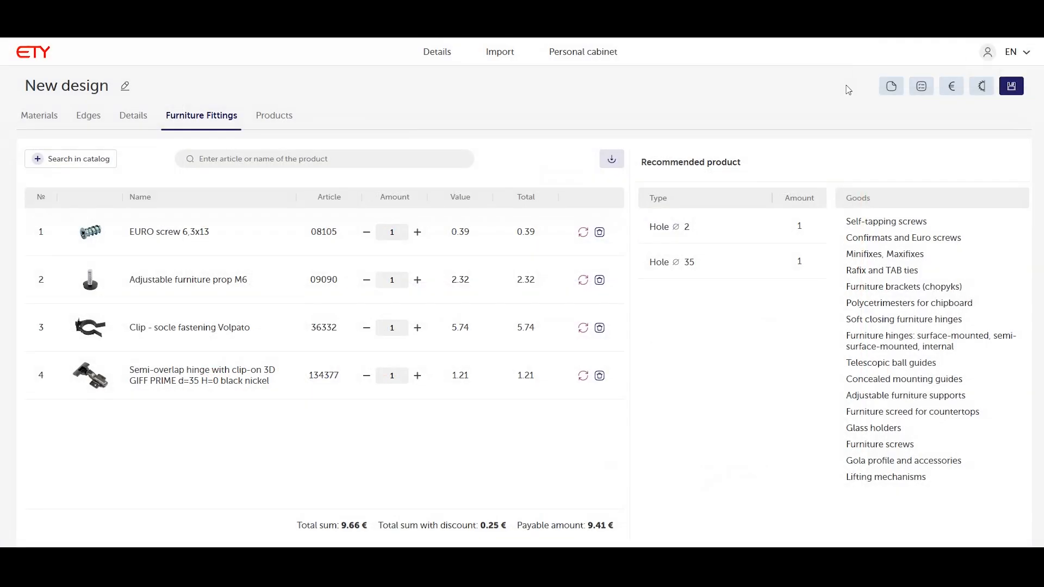
Step: Add a new product to the design's product list and name it Product3
{"action": "left_click", "coordinate": [276, 115]}
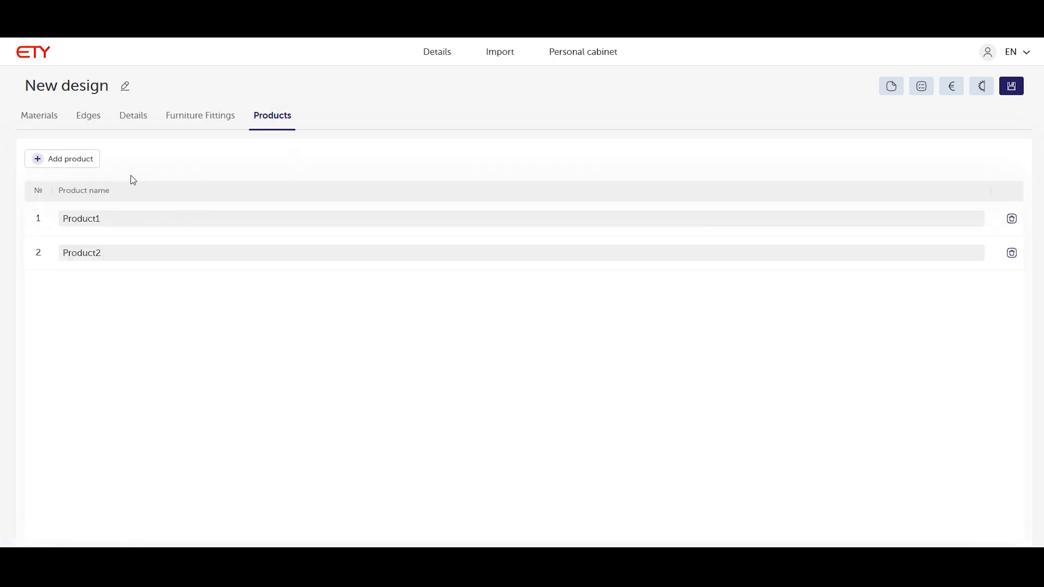
{"action": "left_click", "coordinate": [82, 163]}
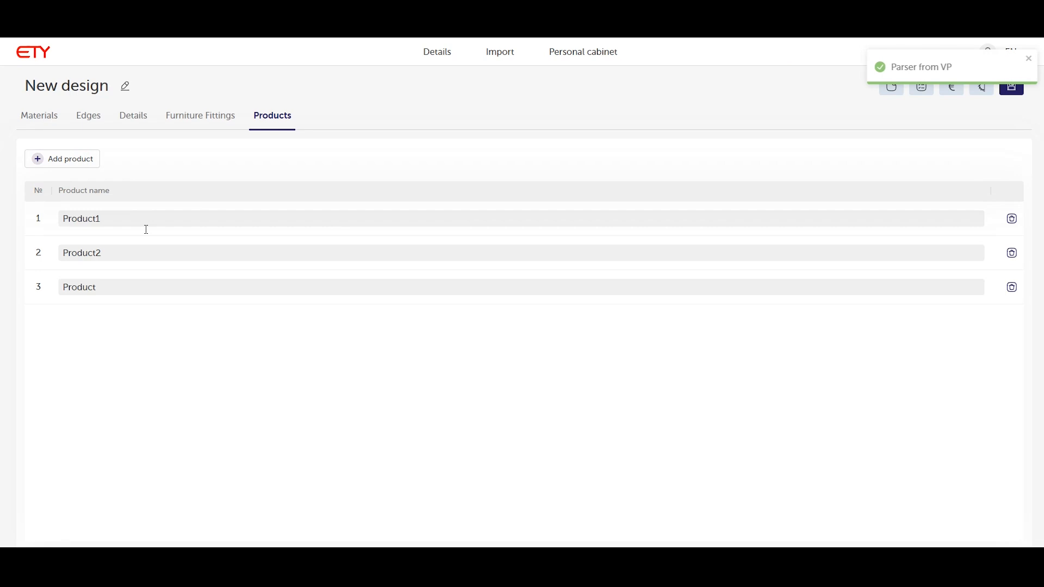
{"action": "left_click", "coordinate": [87, 162]}
{"action": "left_click", "coordinate": [165, 287]}
{"action": "type", "text": "3"}
{"action": "left_click", "coordinate": [123, 320]}
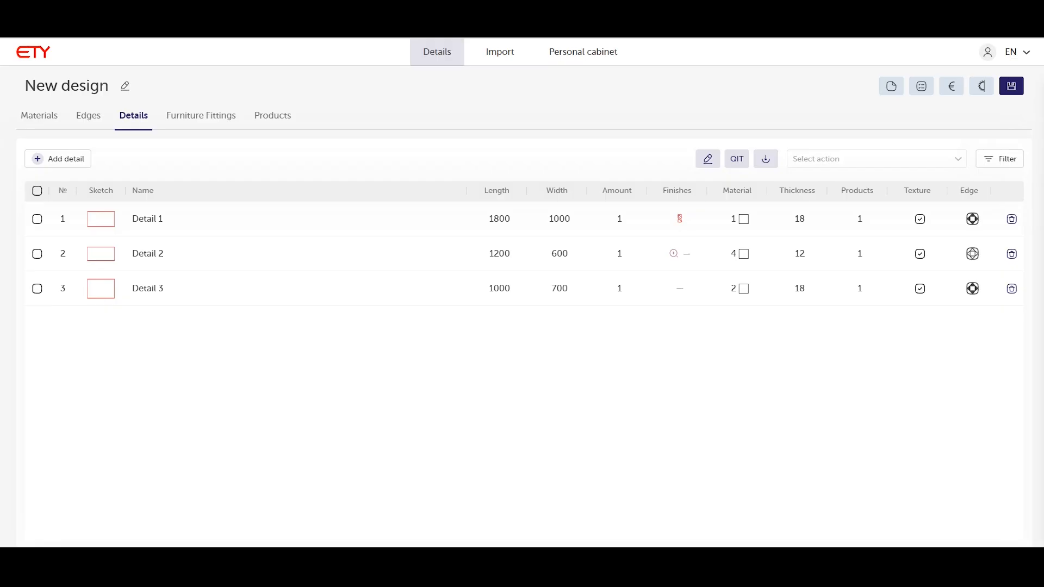
Step: Open Detail 3's drawing, inspect the panel and its edges from several angles, and return to the front view
{"action": "left_click", "coordinate": [104, 295]}
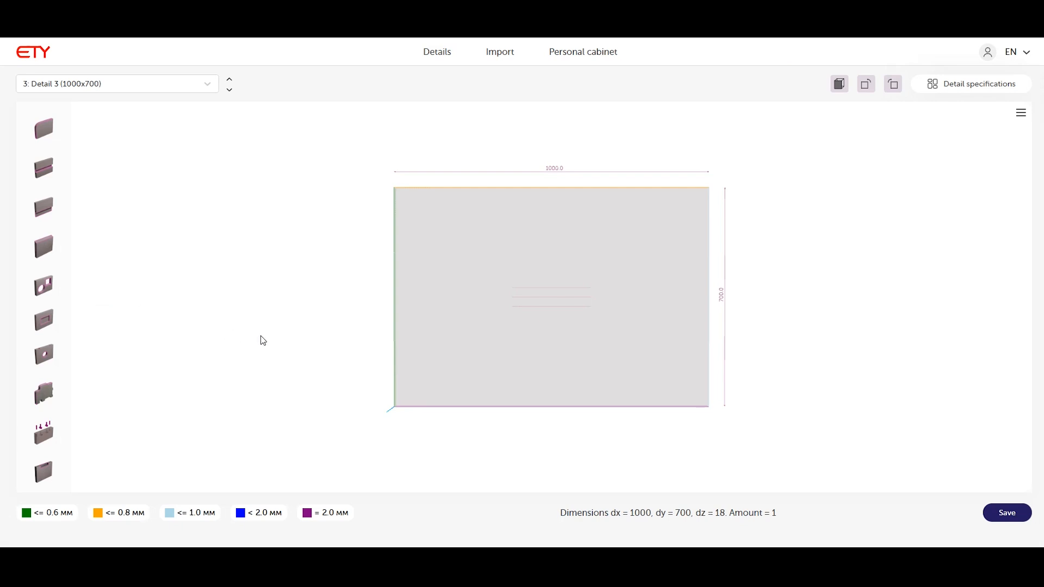
{"action": "left_click_drag", "start_coordinate": [291, 344], "coordinate": [475, 361]}
{"action": "scroll", "coordinate": [846, 322], "scroll_direction": "up", "scroll_amount": 10}
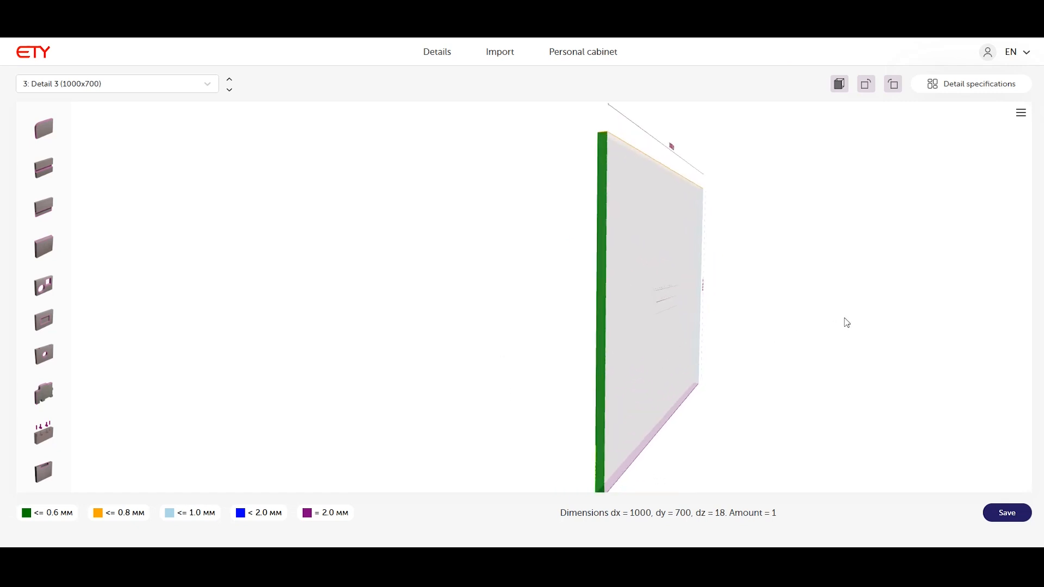
{"action": "scroll", "coordinate": [790, 285], "scroll_direction": "down", "scroll_amount": 8}
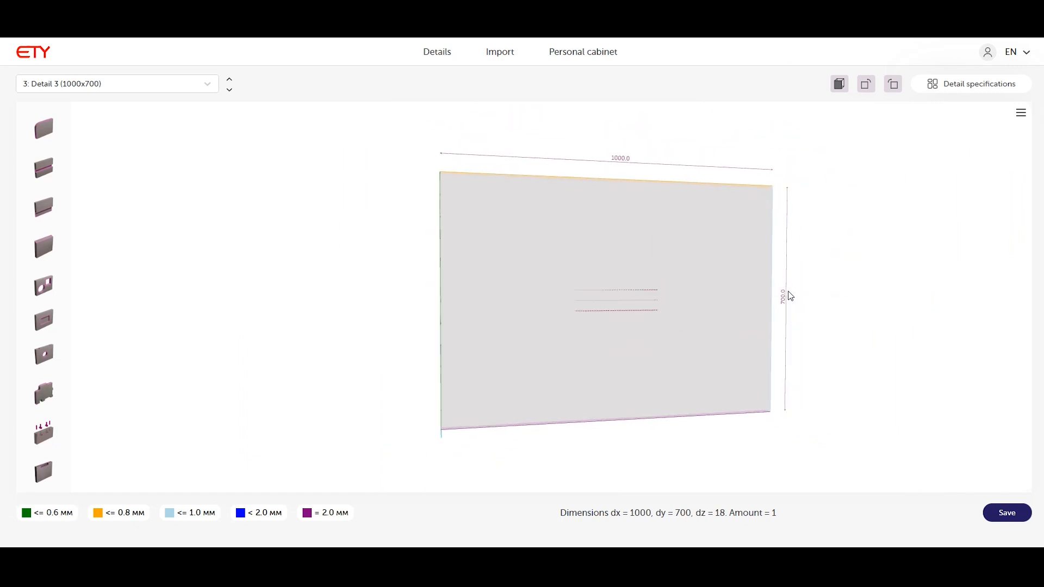
{"action": "scroll", "coordinate": [783, 299], "scroll_direction": "up", "scroll_amount": 2}
{"action": "left_click_drag", "start_coordinate": [482, 415], "coordinate": [515, 371]}
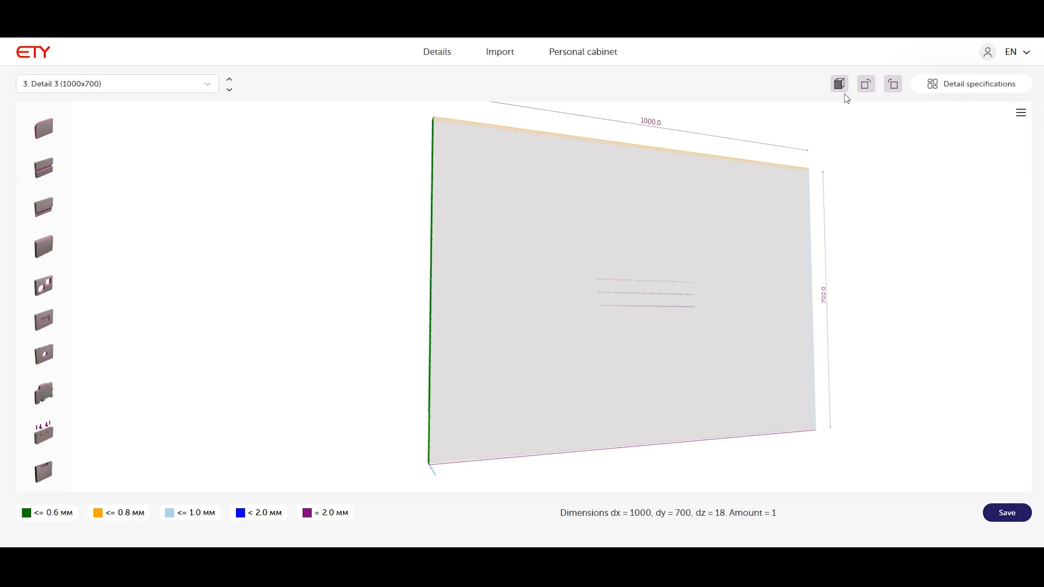
{"action": "left_click", "coordinate": [836, 86]}
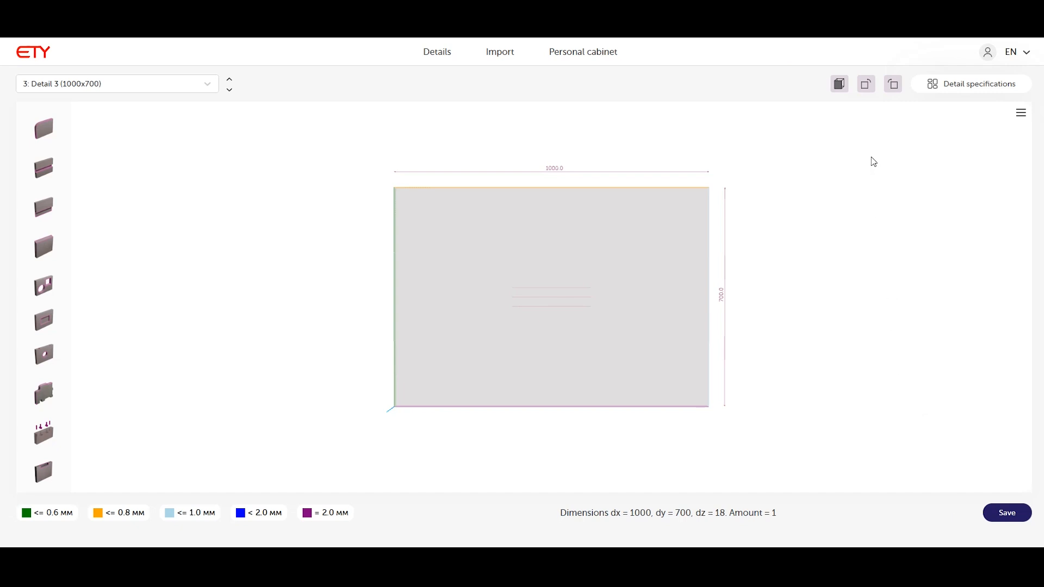
Step: Rotate Detail 3 clockwise by two quarter turns and turn it back counterclockwise by two quarter turns
{"action": "left_click", "coordinate": [892, 85]}
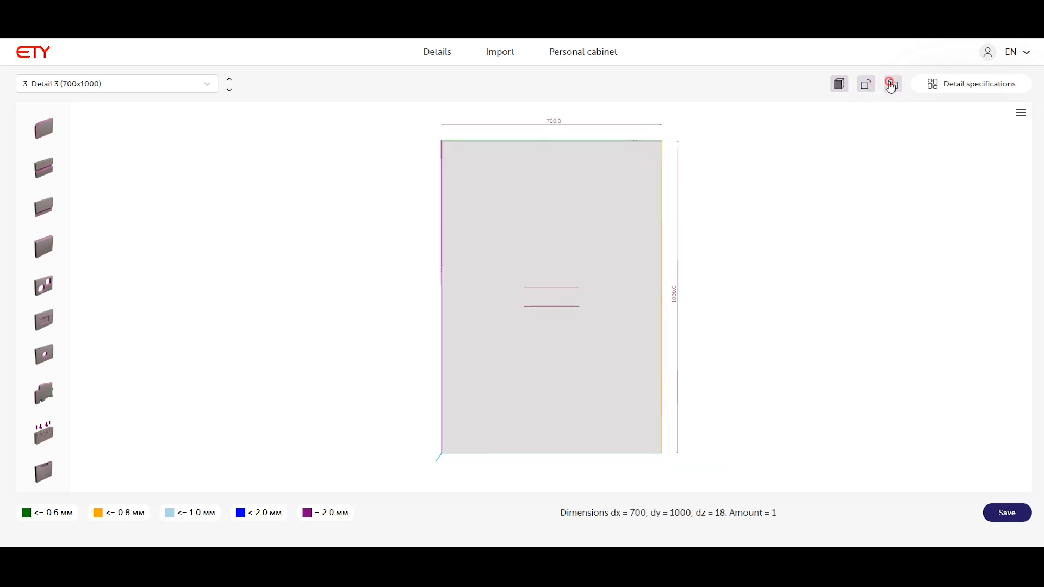
{"action": "left_click", "coordinate": [891, 85]}
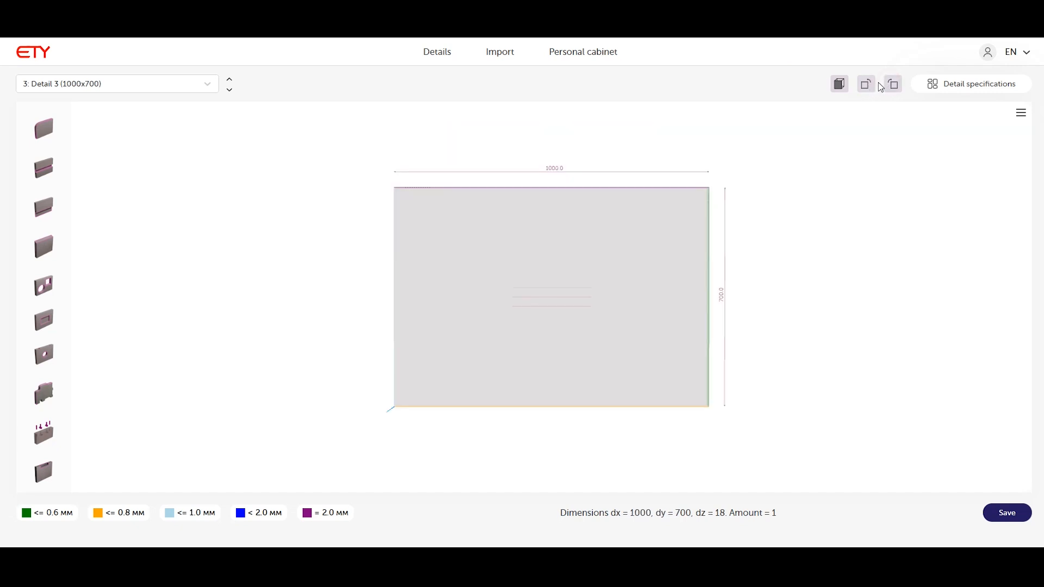
{"action": "left_click", "coordinate": [868, 86]}
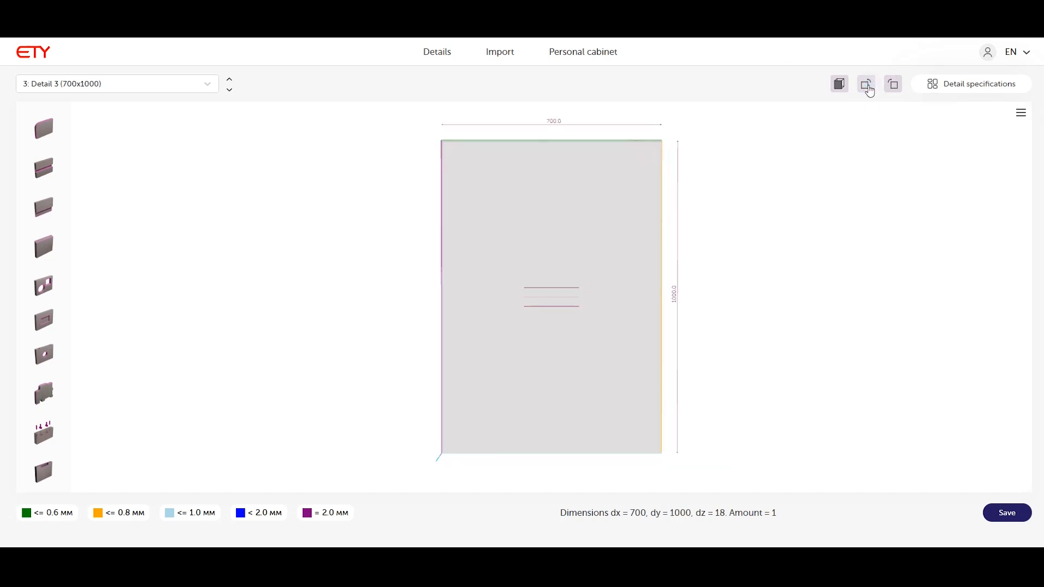
{"action": "left_click", "coordinate": [868, 87]}
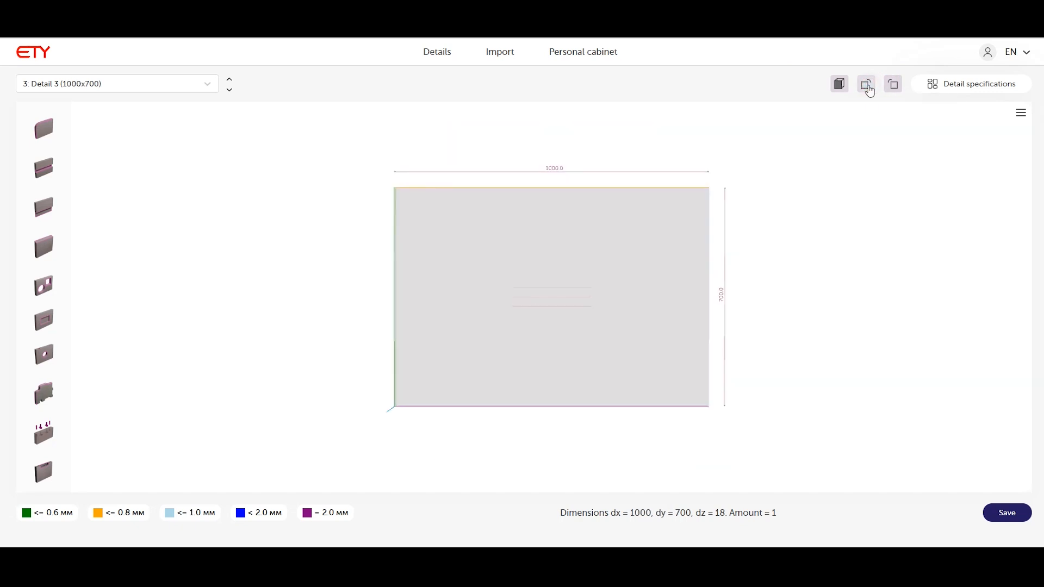
Step: View Detail 3 from its reverse side and left end face, and return to the front face
{"action": "left_click", "coordinate": [845, 86]}
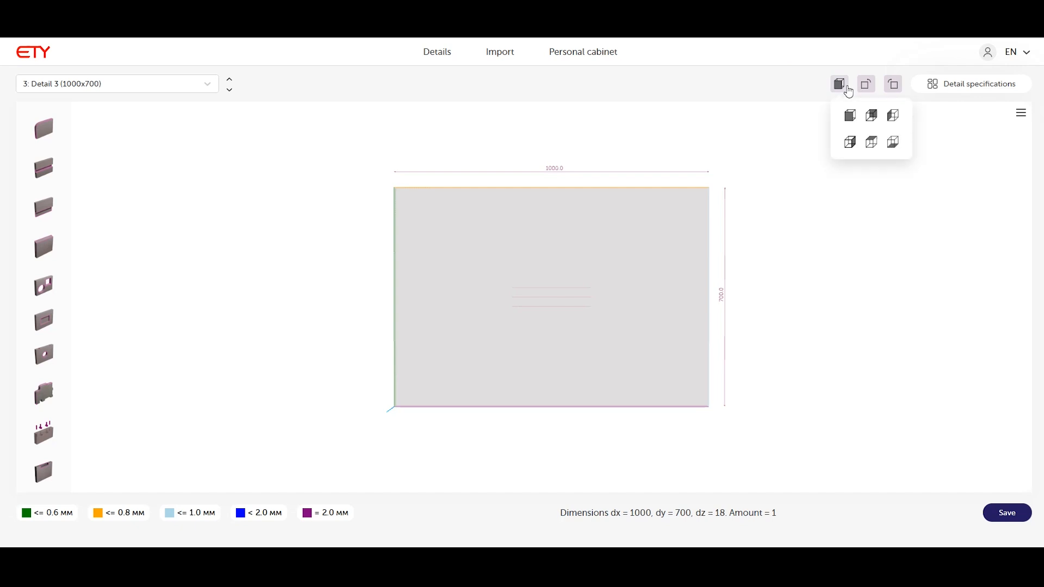
{"action": "left_click", "coordinate": [872, 116]}
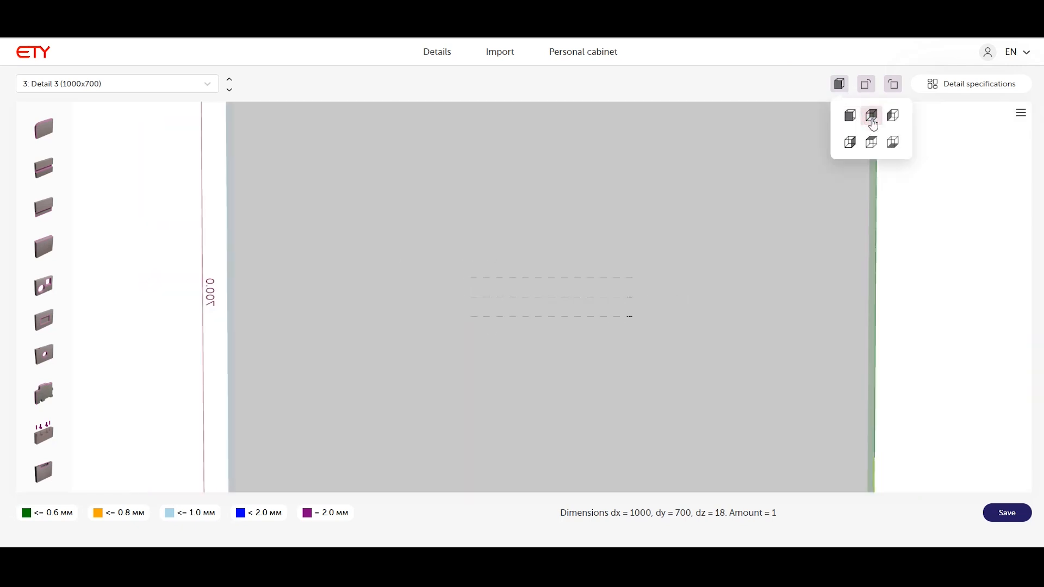
{"action": "left_click", "coordinate": [892, 121]}
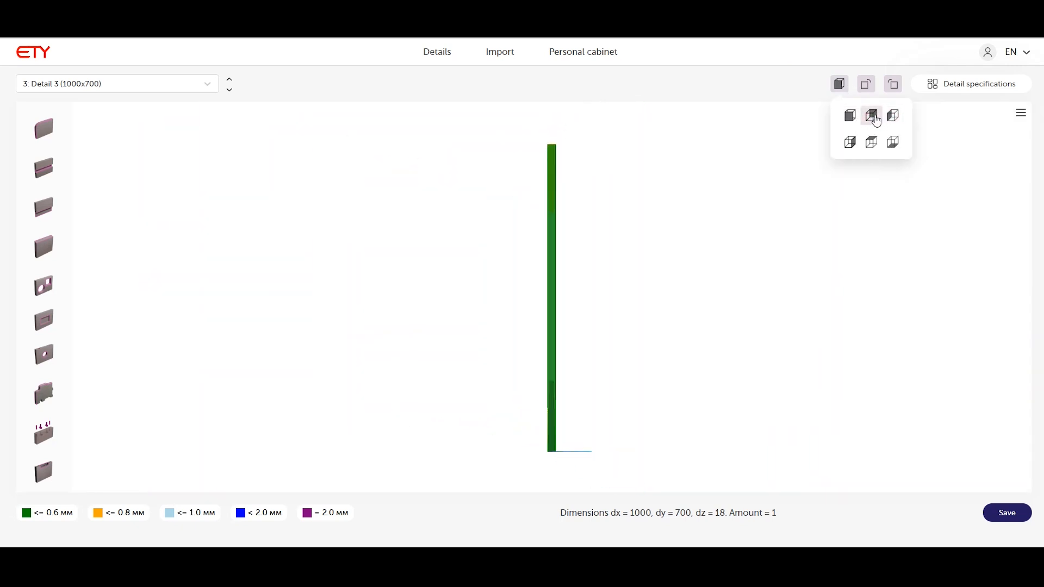
{"action": "left_click", "coordinate": [851, 117]}
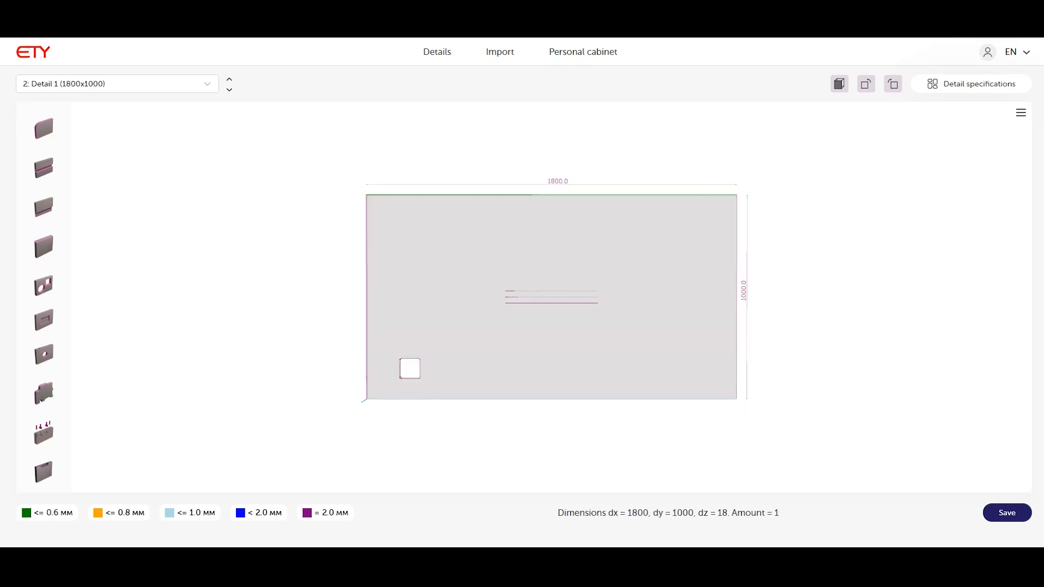
Step: Orbit Detail 1 (1800x1000) and examine the edging specifications on its upper and left edges
{"action": "left_click_drag", "start_coordinate": [483, 306], "coordinate": [555, 338]}
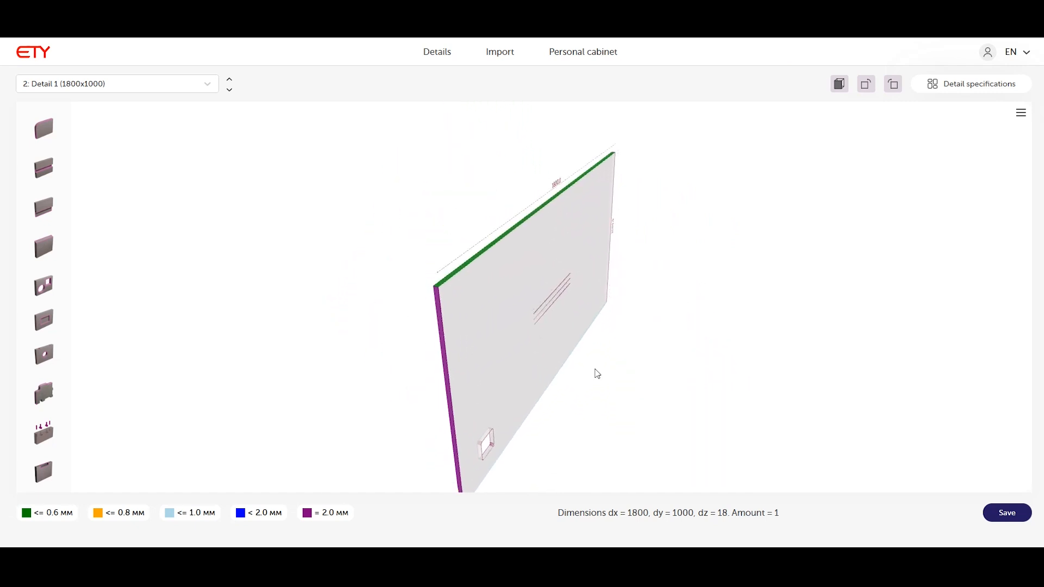
{"action": "mouse_move", "coordinate": [479, 260]}
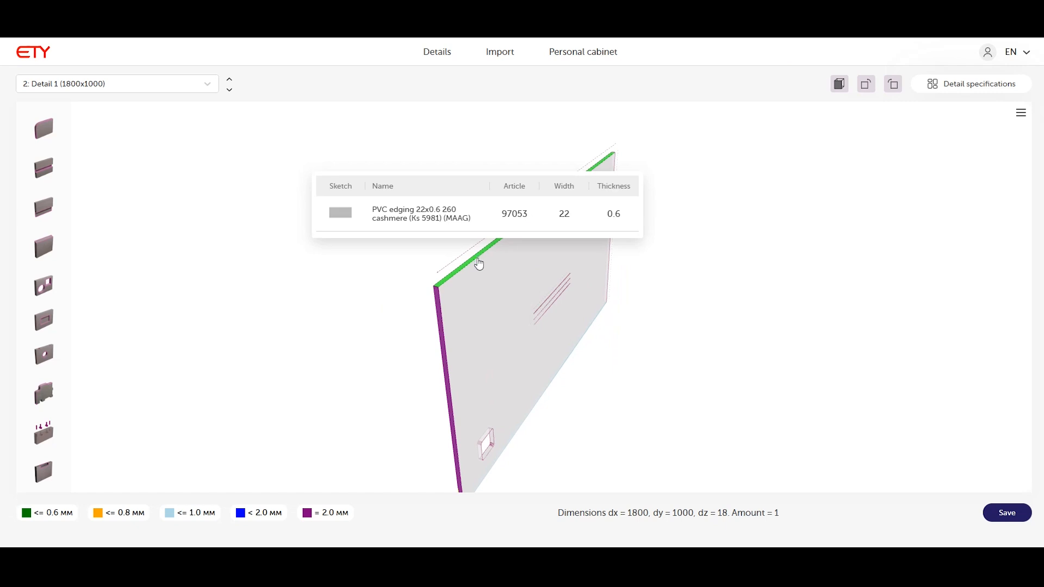
{"action": "mouse_move", "coordinate": [443, 342]}
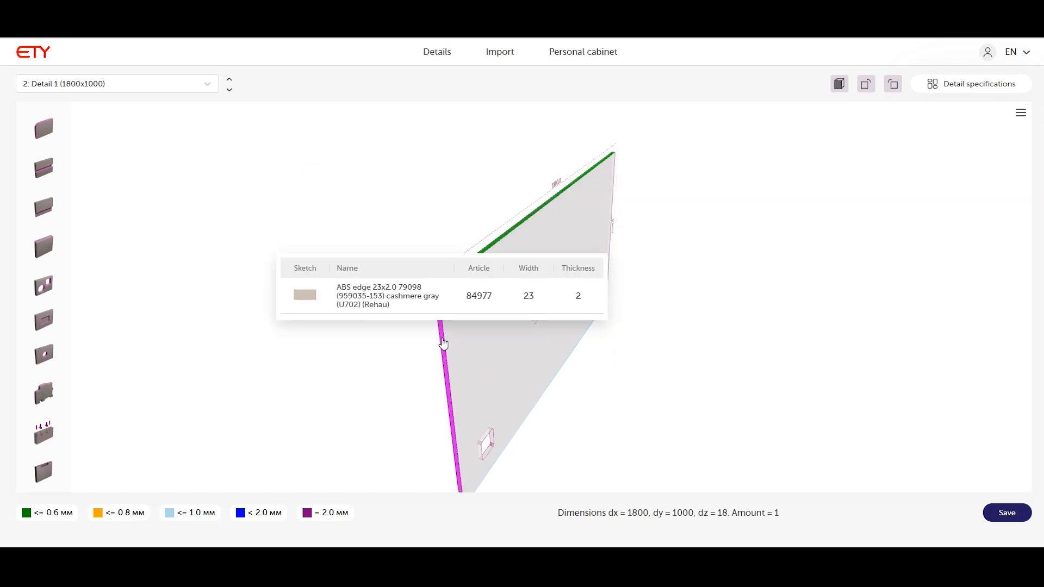
{"action": "left_click_drag", "start_coordinate": [443, 342], "coordinate": [438, 294]}
{"action": "mouse_move", "coordinate": [447, 346]}
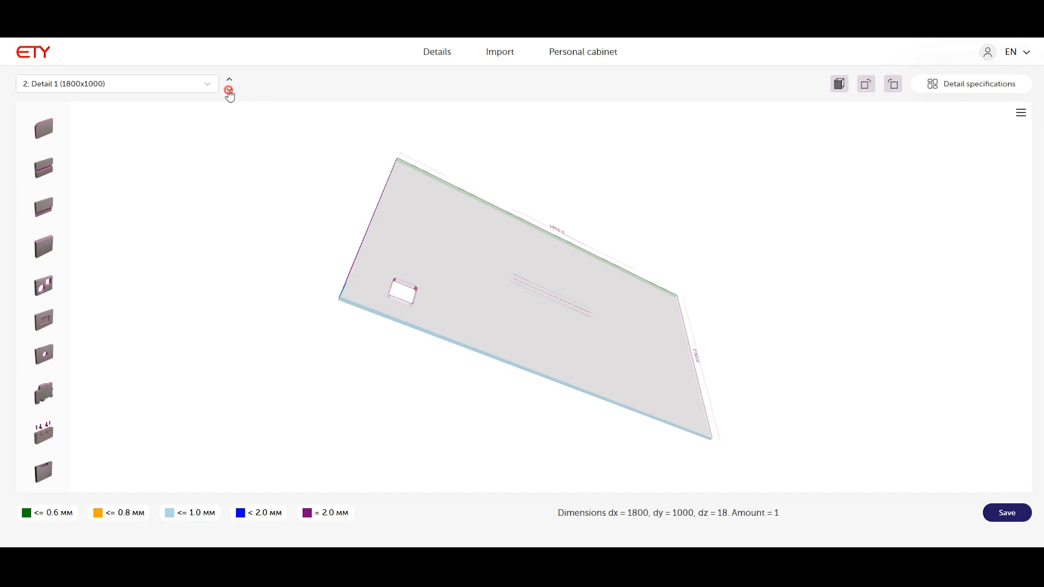
Step: Switch to Detail 2 (800x600) and examine the end treatment assigned to each of its edges
{"action": "left_click", "coordinate": [229, 89]}
{"action": "left_click_drag", "start_coordinate": [287, 247], "coordinate": [348, 286]}
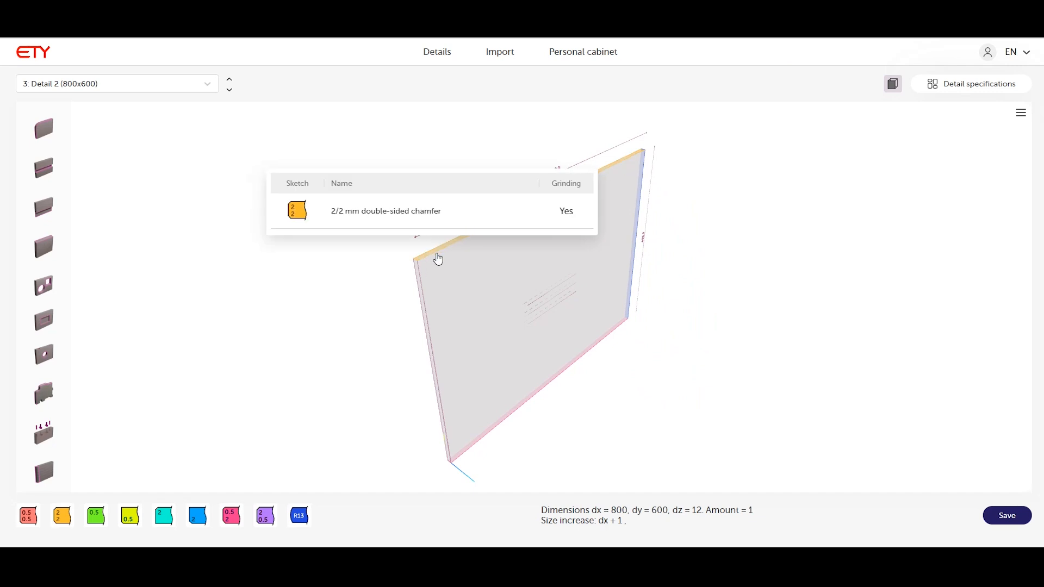
{"action": "mouse_move", "coordinate": [636, 256]}
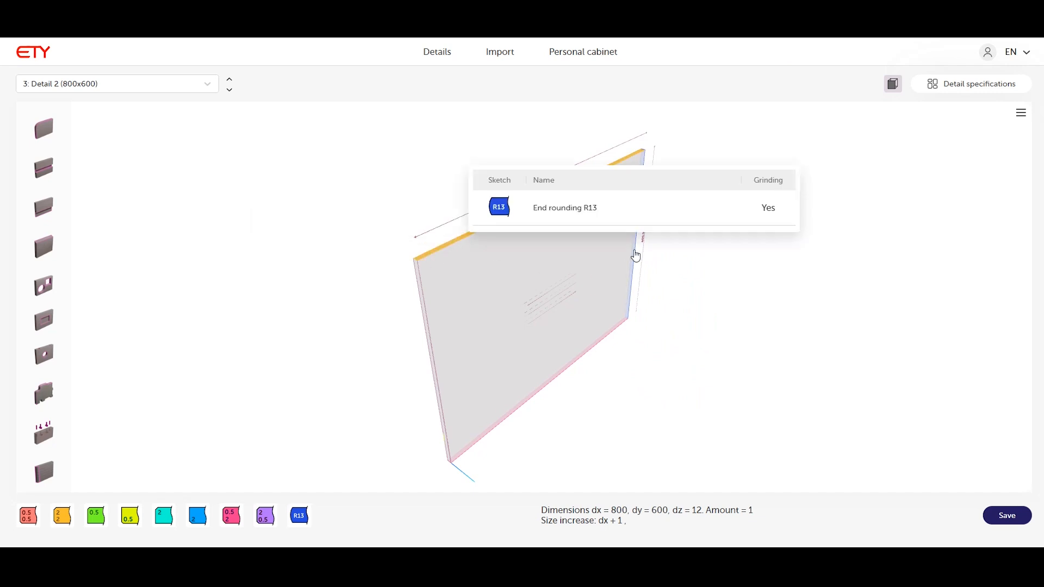
{"action": "mouse_move", "coordinate": [596, 349]}
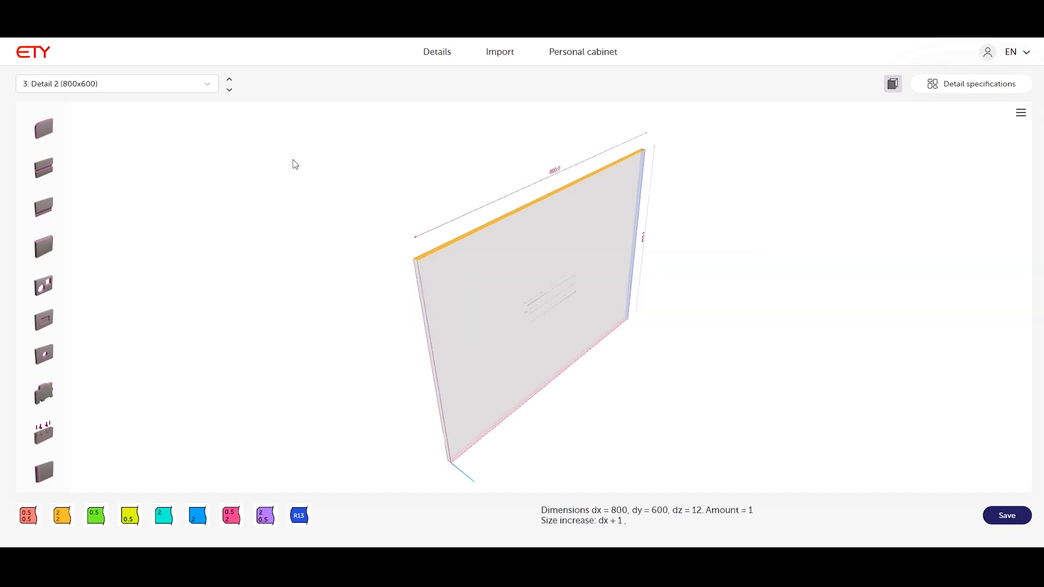
Step: Switch to the front (2540x1914) detail and view it from the side
{"action": "left_click", "coordinate": [230, 91]}
{"action": "left_click_drag", "start_coordinate": [254, 147], "coordinate": [339, 109]}
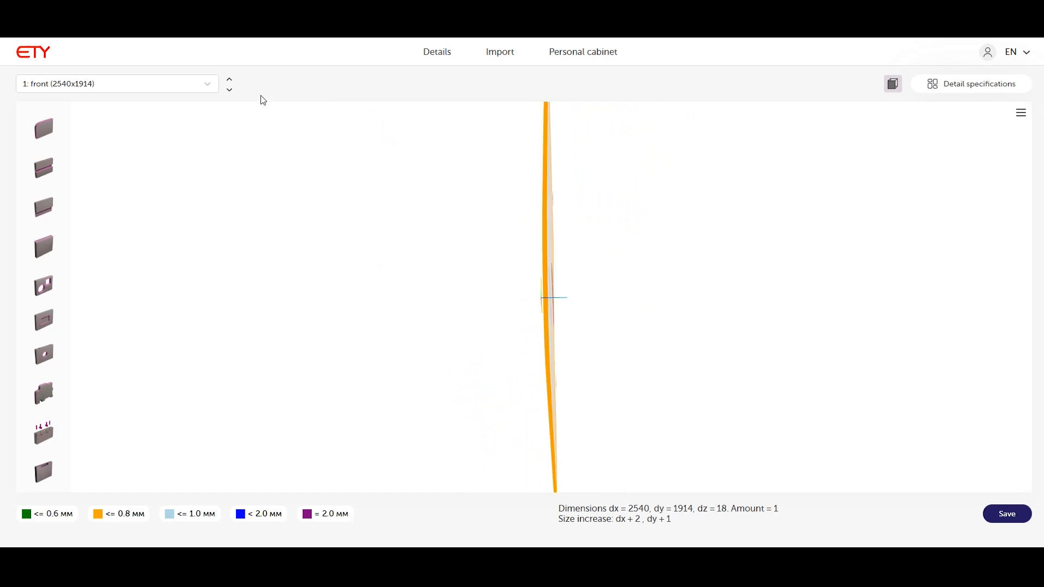
Step: Switch to Detail 1 (1800x1000), open the parameters of its rectangular cut and save them
{"action": "left_click", "coordinate": [230, 91]}
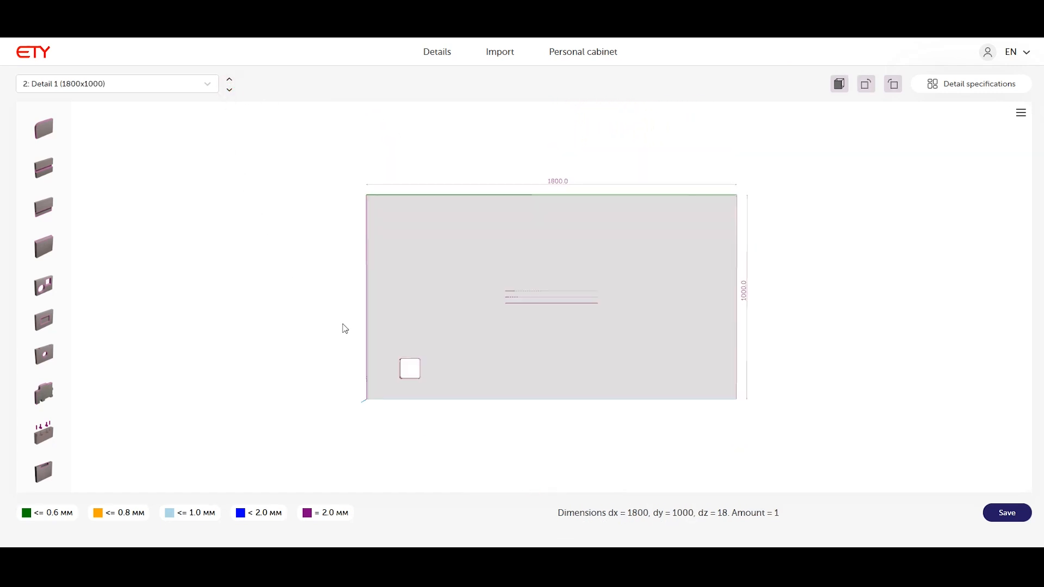
{"action": "left_click", "coordinate": [404, 368]}
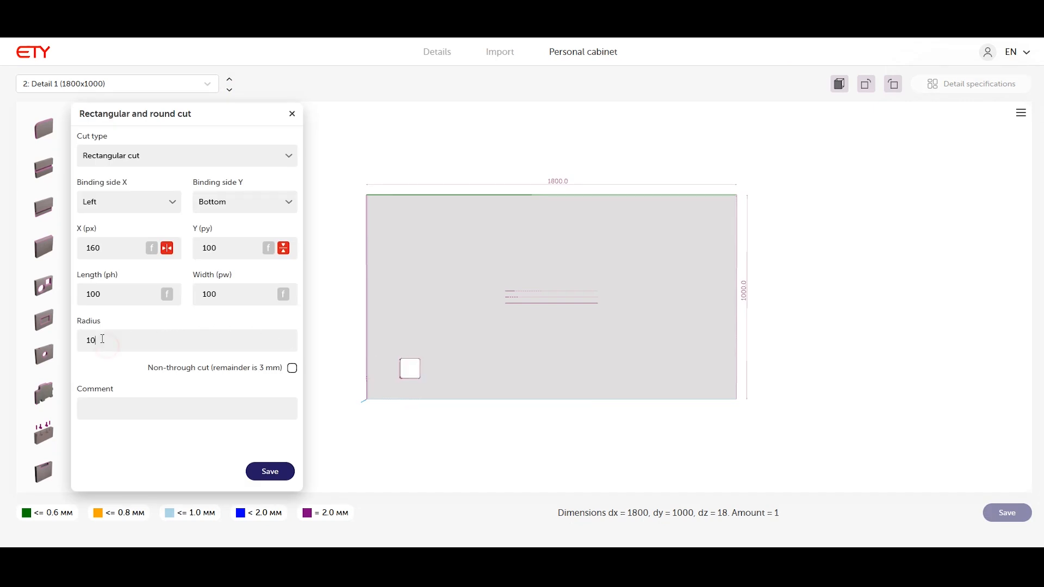
{"action": "left_click", "coordinate": [270, 471]}
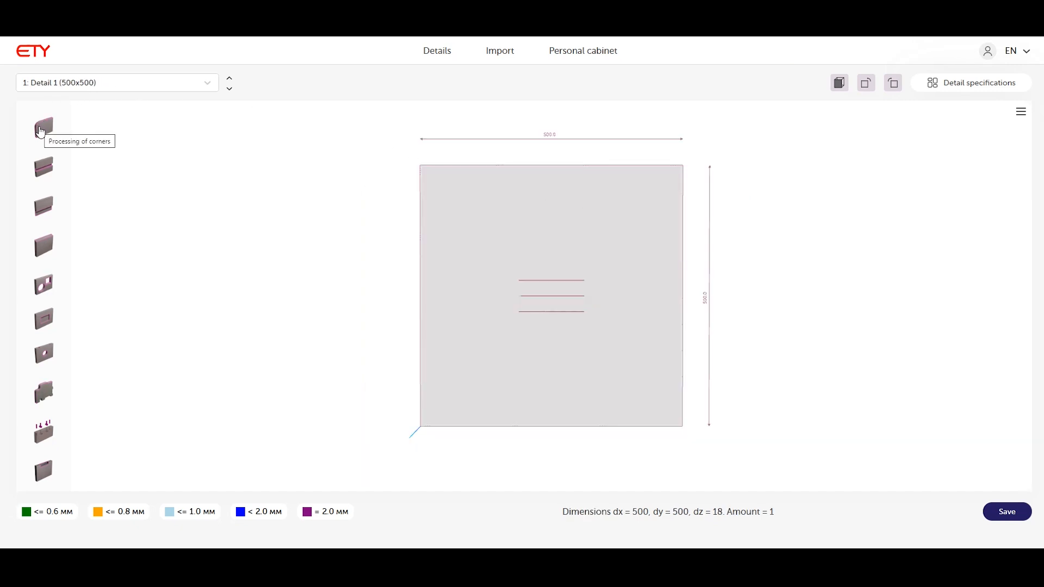
Step: Round the left/up corner of Detail 1 (500x500) using the Radius treatment with a radius of 100
{"action": "left_click", "coordinate": [41, 129]}
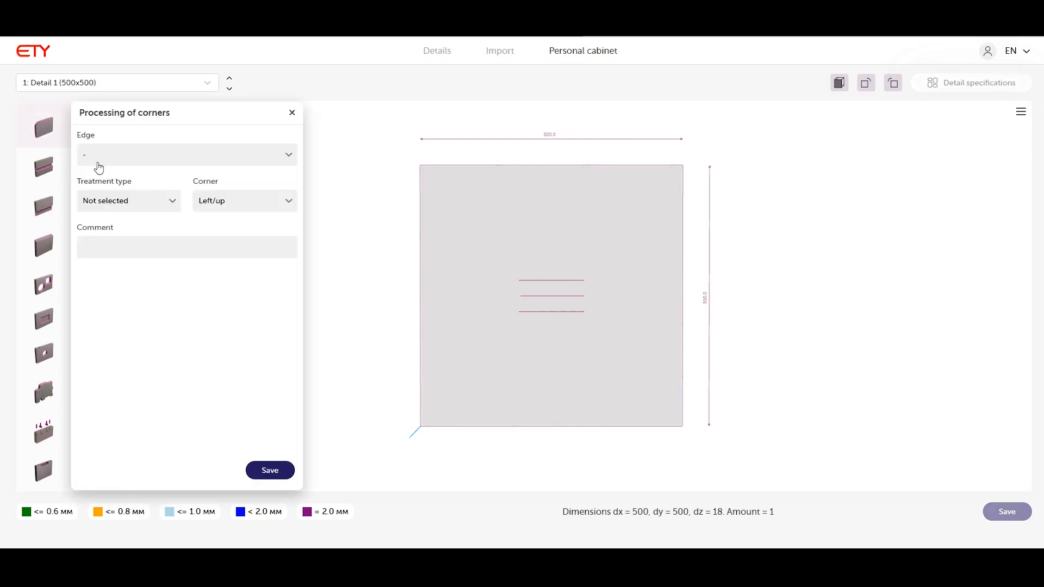
{"action": "left_click", "coordinate": [117, 200]}
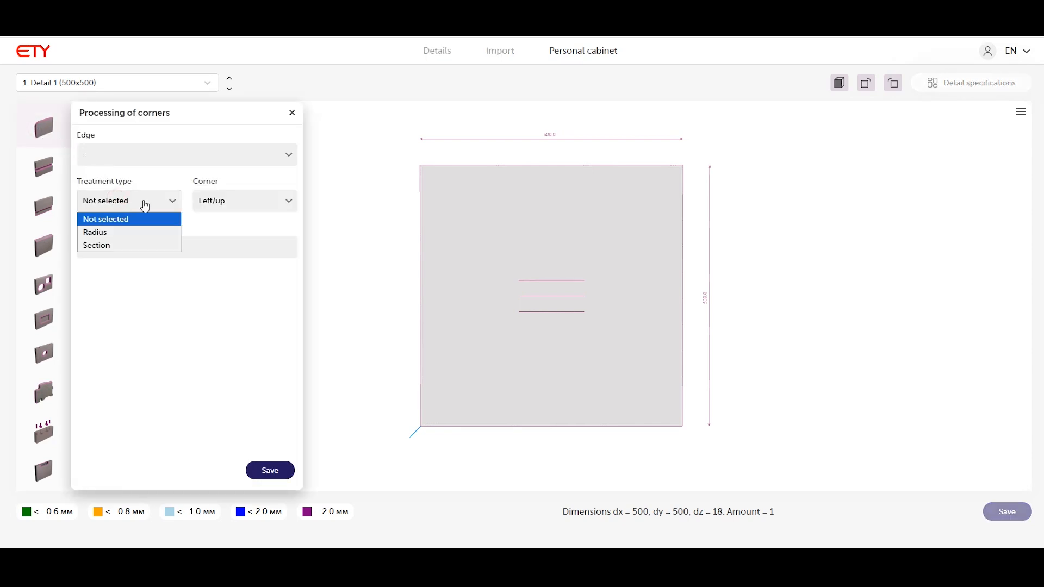
{"action": "left_click", "coordinate": [110, 238]}
{"action": "left_click", "coordinate": [278, 203]}
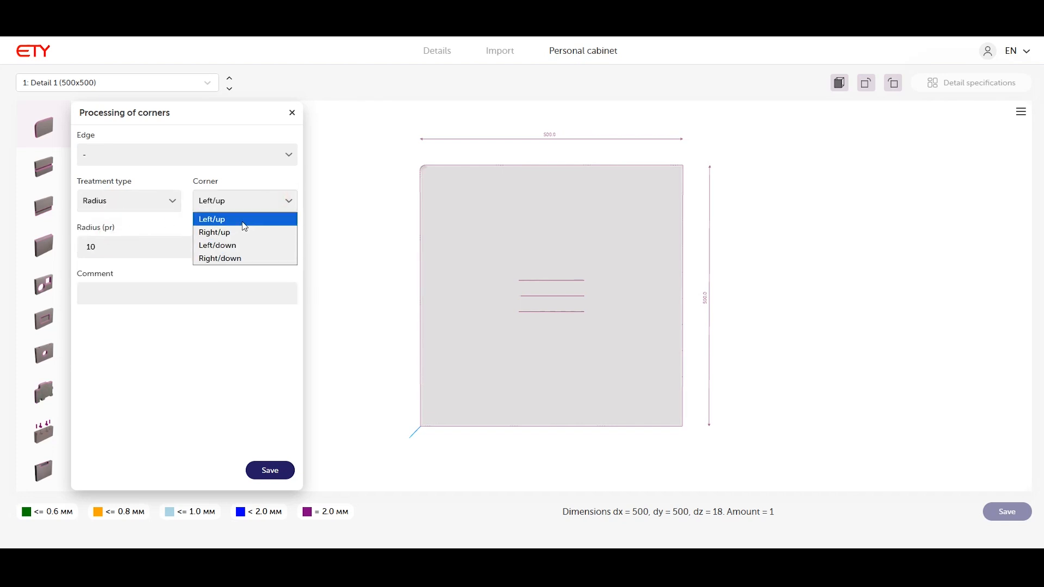
{"action": "left_click", "coordinate": [245, 219]}
{"action": "left_click", "coordinate": [209, 243]}
{"action": "type", "text": "0"}
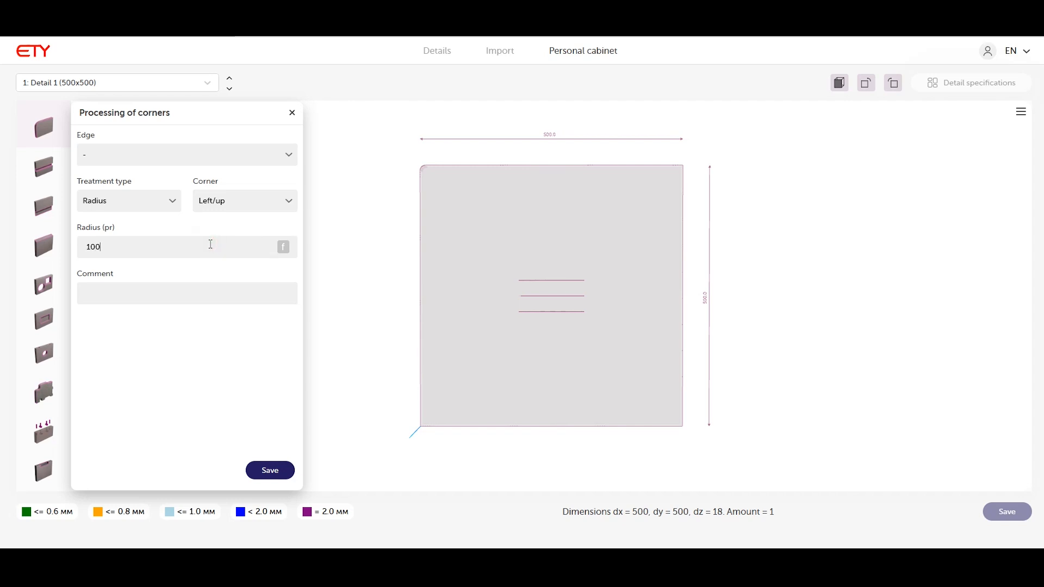
Step: Assign ABS edging 23x0.8 U702 ST9 Cashmere gray (Egger) to the rounded corner, save the corner processing and inspect the result
{"action": "left_click", "coordinate": [163, 155]}
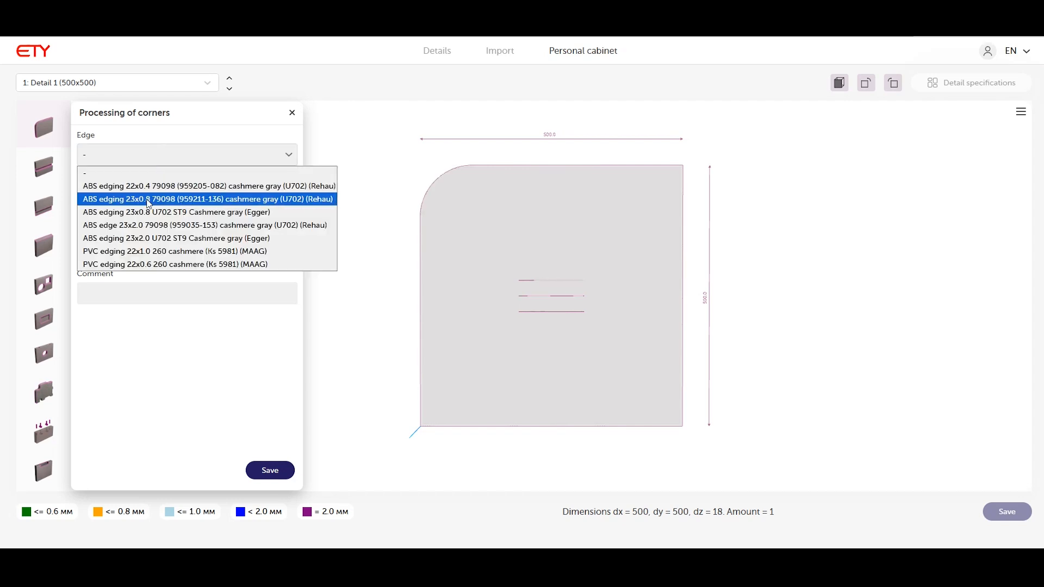
{"action": "left_click", "coordinate": [229, 212]}
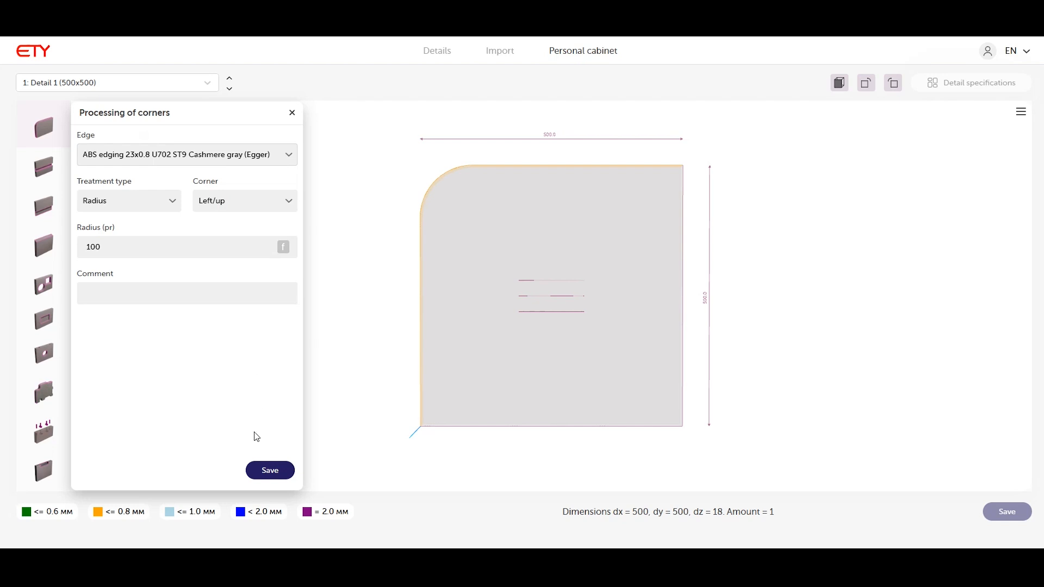
{"action": "left_click", "coordinate": [270, 470]}
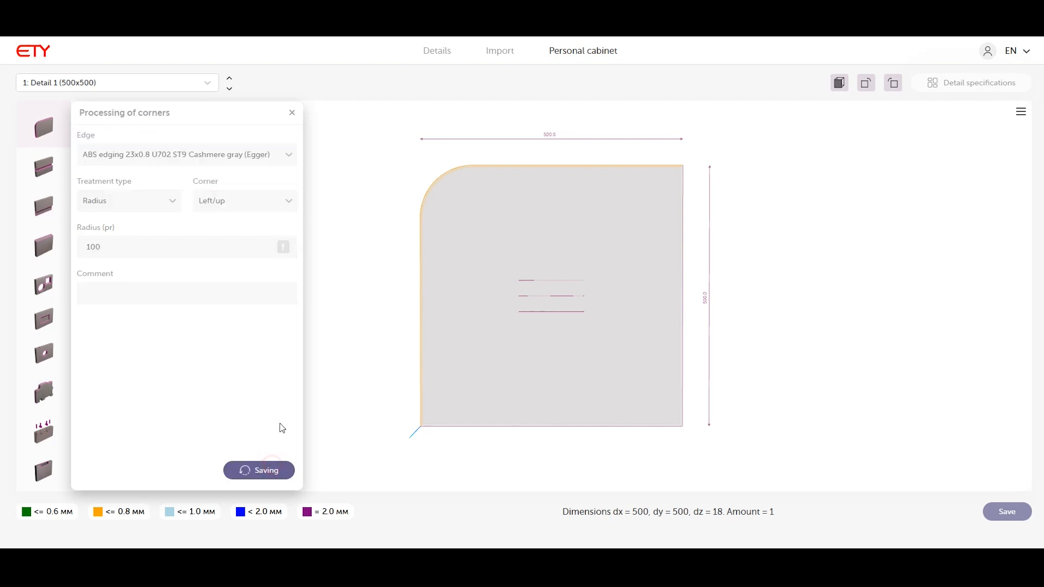
{"action": "left_click", "coordinate": [292, 113]}
{"action": "mouse_move", "coordinate": [309, 260]}
{"action": "left_mouse_down"}
{"action": "mouse_move", "coordinate": [380, 285]}
{"action": "mouse_move", "coordinate": [466, 273]}
{"action": "mouse_move", "coordinate": [310, 250]}
{"action": "mouse_move", "coordinate": [343, 303]}
{"action": "mouse_move", "coordinate": [319, 270]}
{"action": "left_mouse_up"}
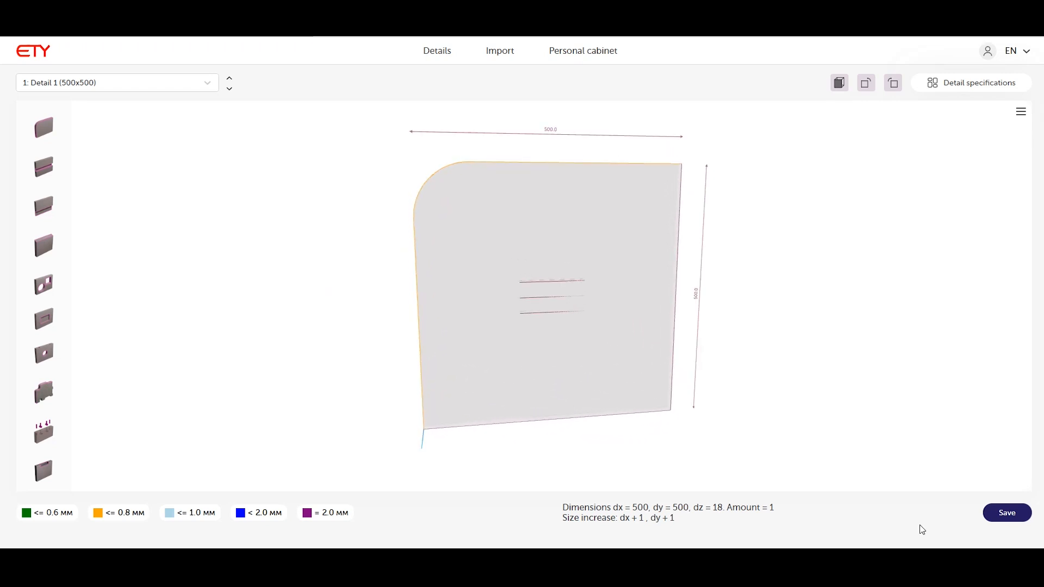
Step: Start a groove on Detail 1 (500x500), try a length of 20 without finishing by milling, and restore the full length
{"action": "left_click", "coordinate": [50, 170]}
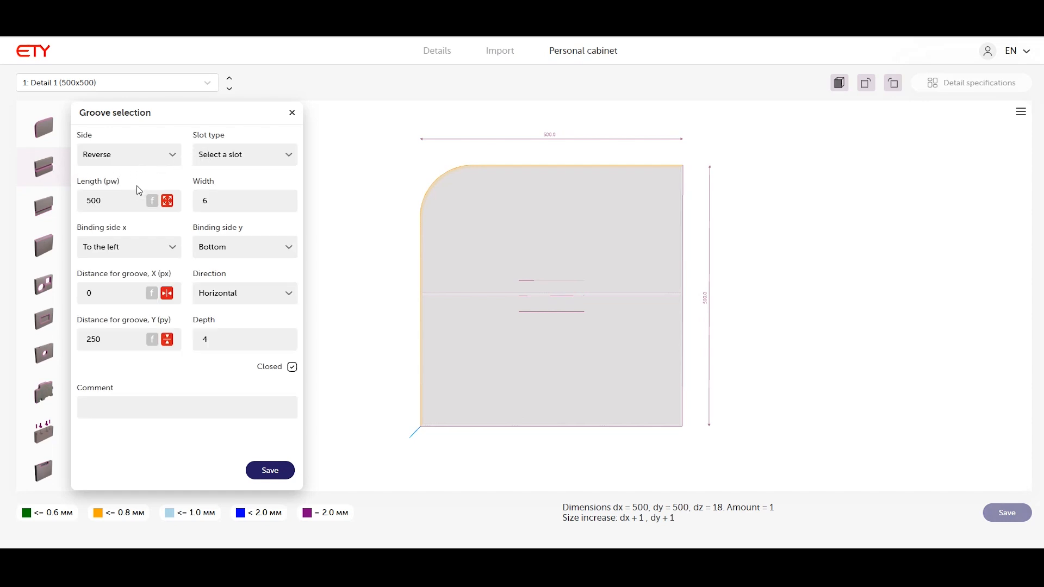
{"action": "double_click", "coordinate": [101, 202]}
{"action": "type", "text": "20"}
{"action": "left_click", "coordinate": [129, 218]}
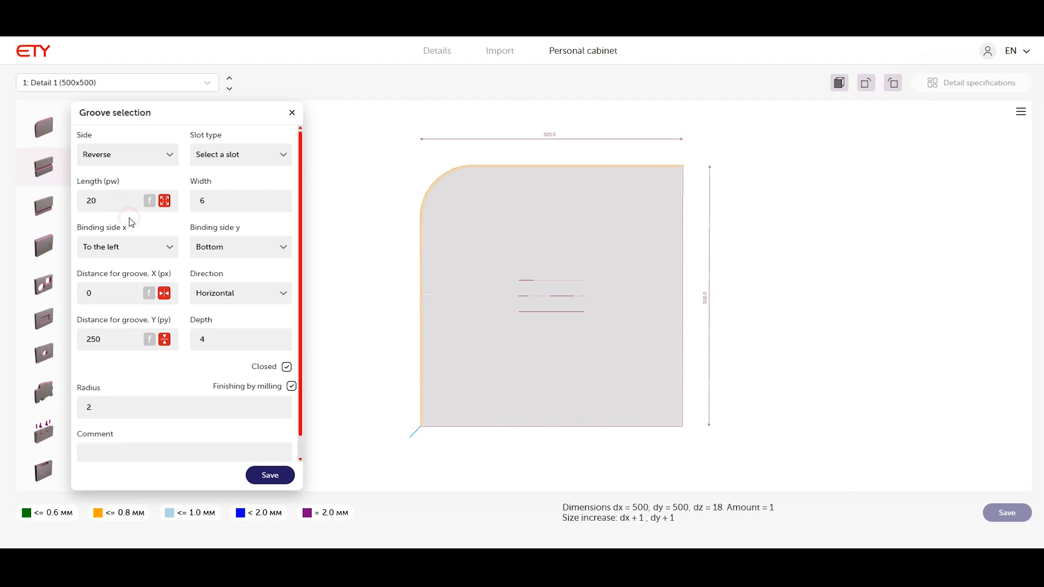
{"action": "left_click", "coordinate": [292, 388]}
{"action": "left_click", "coordinate": [164, 201]}
Step: Try the groove on the face side and on the right end face of Detail 1 (500x500)
{"action": "left_click_drag", "start_coordinate": [340, 272], "coordinate": [511, 300]}
{"action": "left_click", "coordinate": [132, 158]}
{"action": "left_click", "coordinate": [117, 170]}
{"action": "left_click_drag", "start_coordinate": [348, 238], "coordinate": [248, 234]}
{"action": "left_click", "coordinate": [112, 154]}
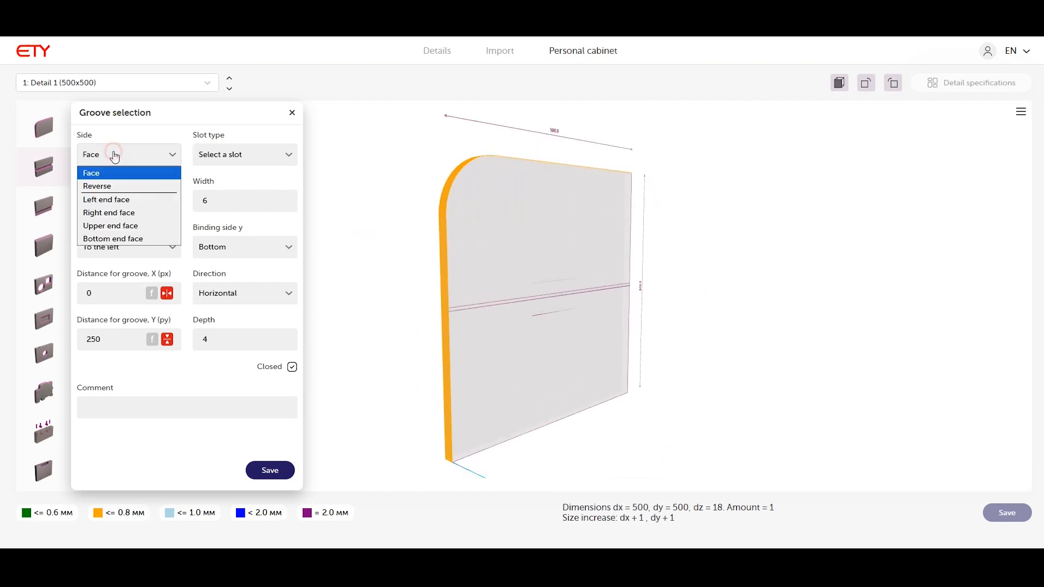
{"action": "left_click", "coordinate": [113, 211]}
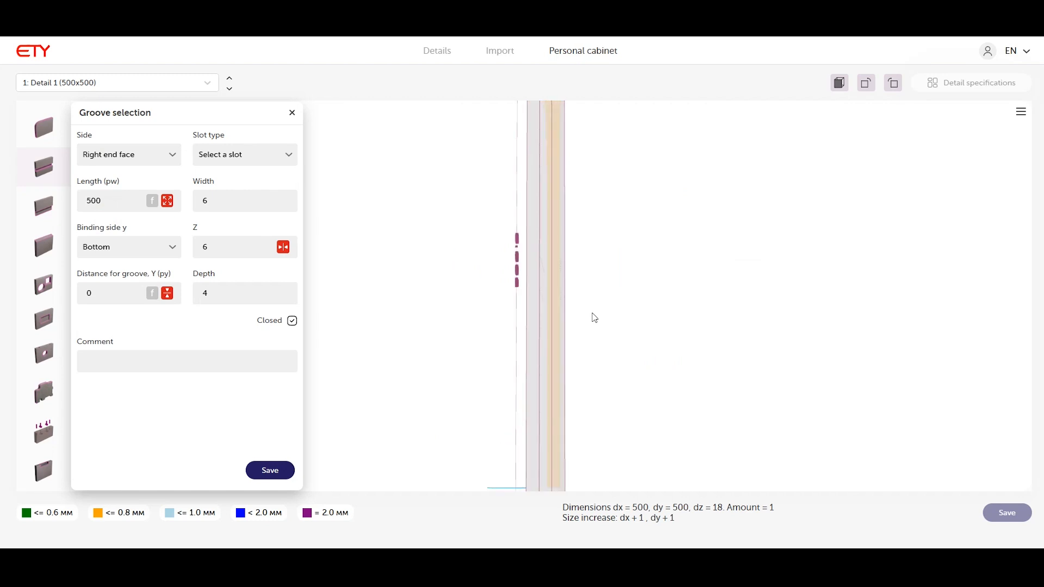
Step: Return the groove to the face as a vertical groove of length 500, 250 from the right side, and save it
{"action": "left_click", "coordinate": [129, 162]}
{"action": "left_click", "coordinate": [123, 169]}
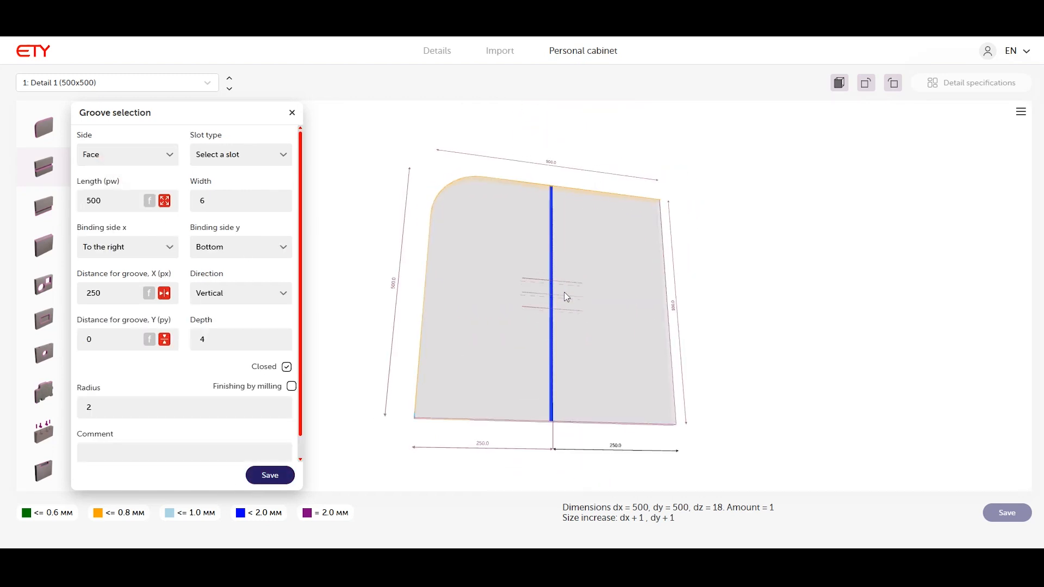
{"action": "left_click", "coordinate": [271, 475]}
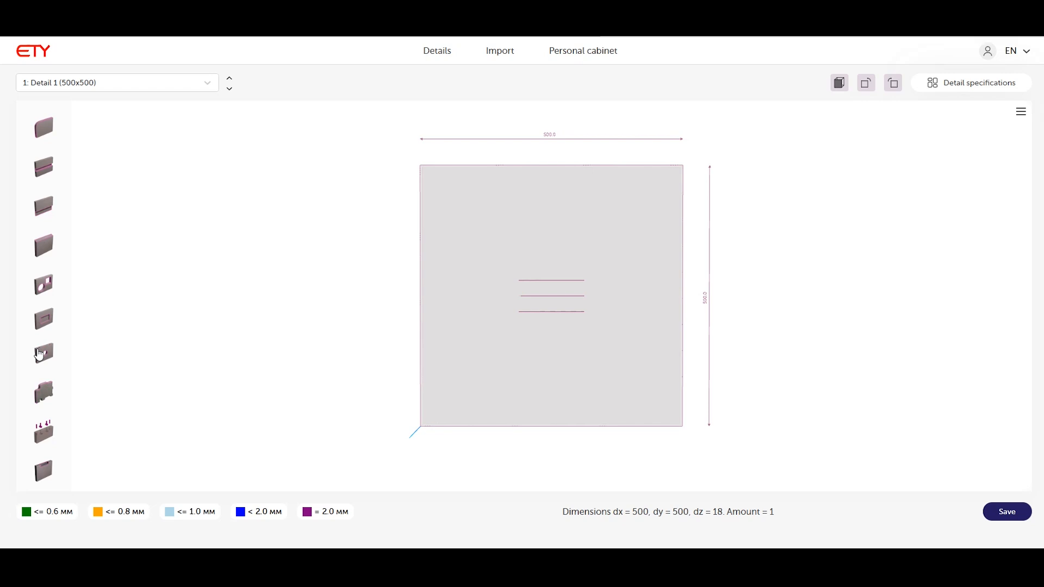
Step: Start a hole on the reverse side of Detail 1 (500x500) with a diameter of 25
{"action": "left_click", "coordinate": [41, 354]}
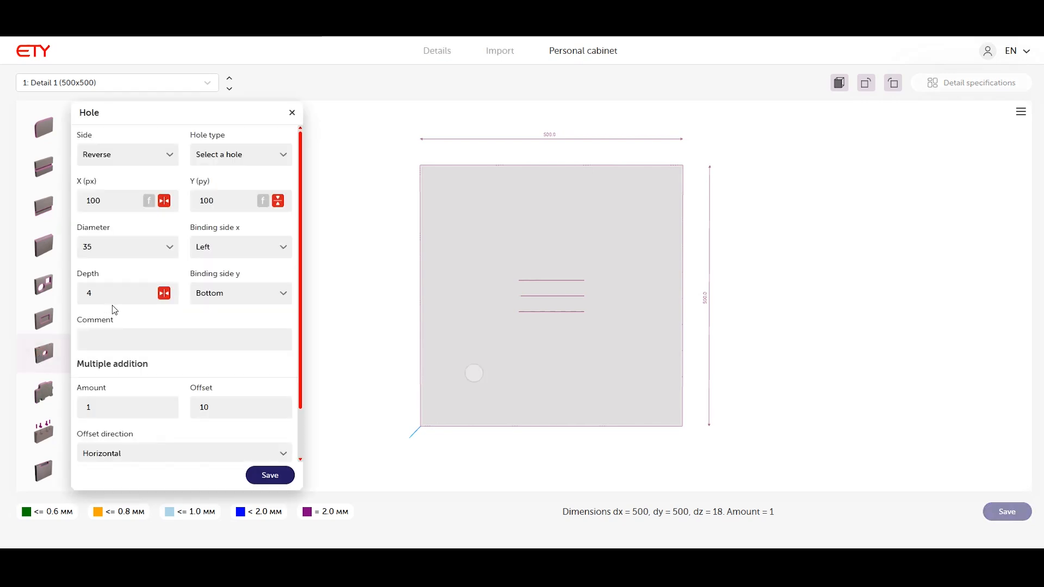
{"action": "left_click", "coordinate": [123, 253]}
{"action": "left_click", "coordinate": [123, 373]}
Step: Multiply the hole to an amount of 6 with a horizontal offset of 50 to the right, then save and close the hole processing
{"action": "scroll", "coordinate": [123, 377], "scroll_direction": "down", "scroll_amount": 1}
{"action": "left_click_drag", "start_coordinate": [100, 355], "coordinate": [77, 356]}
{"action": "type", "text": "6"}
{"action": "left_click_drag", "start_coordinate": [224, 348], "coordinate": [184, 352]}
{"action": "type", "text": "50"}
{"action": "left_click", "coordinate": [139, 400]}
{"action": "left_click", "coordinate": [136, 423]}
{"action": "left_click", "coordinate": [264, 475]}
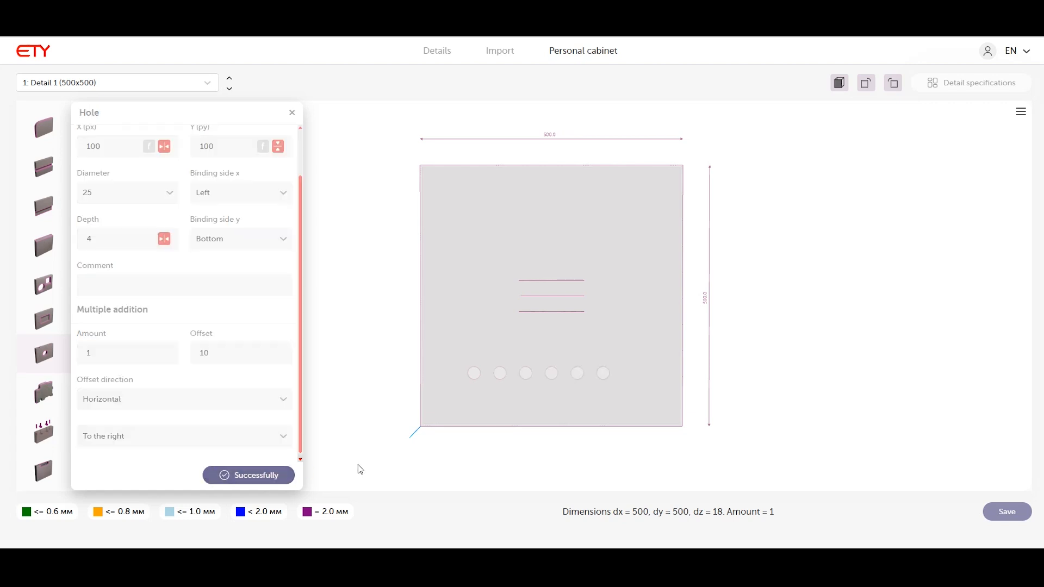
{"action": "left_click", "coordinate": [292, 112]}
{"action": "scroll", "coordinate": [263, 421], "scroll_direction": "up", "scroll_amount": 6}
{"action": "left_click_drag", "start_coordinate": [263, 421], "coordinate": [390, 404]}
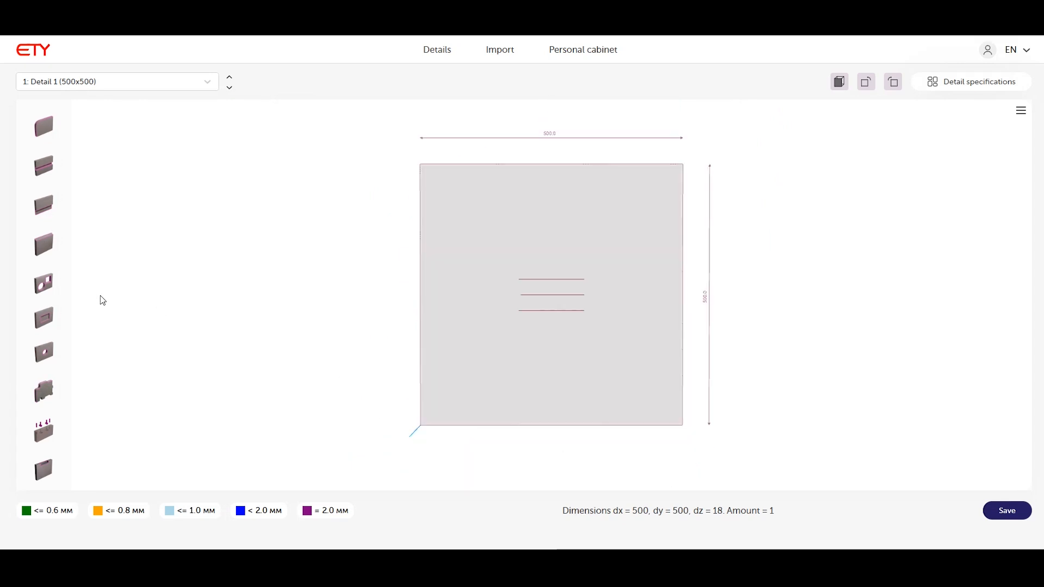
Step: Start an internal milling on the face of Detail 1 (500x500), positioned at X 160 and Y 180
{"action": "left_click", "coordinate": [43, 319]}
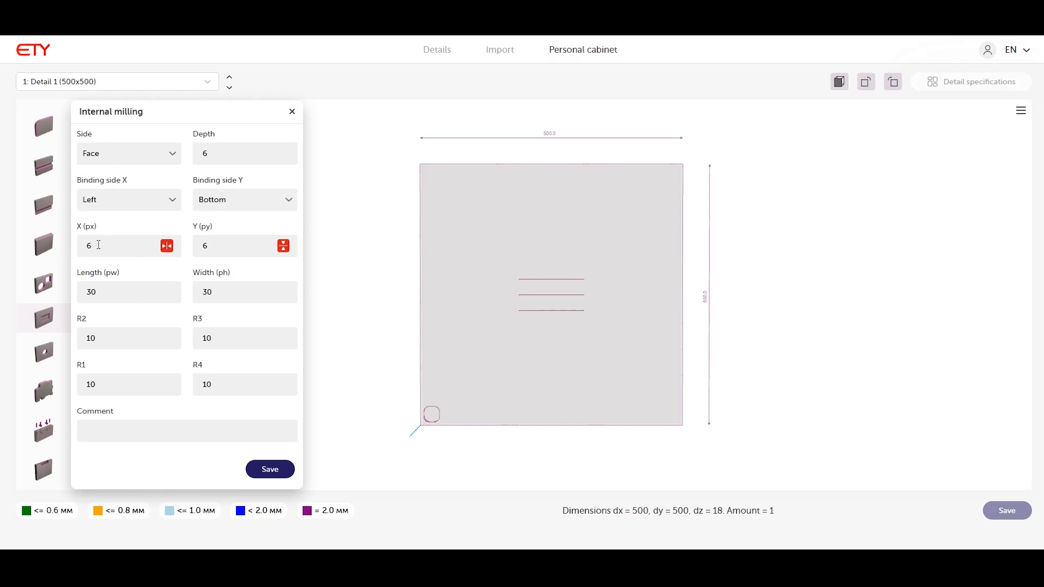
{"action": "key", "text": "BackSpace"}
{"action": "type", "text": "160"}
{"action": "left_click", "coordinate": [220, 246]}
{"action": "type", "text": "230"}
{"action": "left_click_drag", "start_coordinate": [220, 246], "coordinate": [185, 243]}
{"action": "type", "text": "200"}
{"action": "double_click", "coordinate": [235, 245]}
{"action": "type", "text": "180"}
Step: Set the internal milling's length to 80, R2 to 8, and R3 and R4 to 5
{"action": "left_click_drag", "start_coordinate": [110, 287], "coordinate": [64, 285]}
{"action": "type", "text": "80"}
{"action": "double_click", "coordinate": [90, 338]}
{"action": "type", "text": "8"}
{"action": "scroll", "coordinate": [466, 396], "scroll_direction": "up", "scroll_amount": 5}
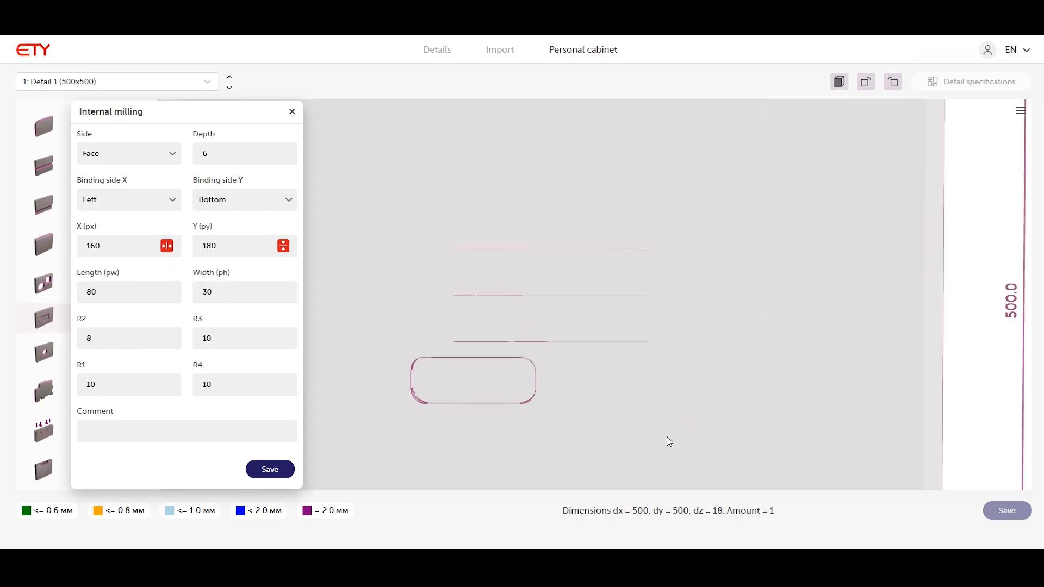
{"action": "left_click_drag", "start_coordinate": [574, 351], "coordinate": [640, 352]}
{"action": "left_click_drag", "start_coordinate": [226, 338], "coordinate": [179, 338]}
{"action": "type", "text": "5"}
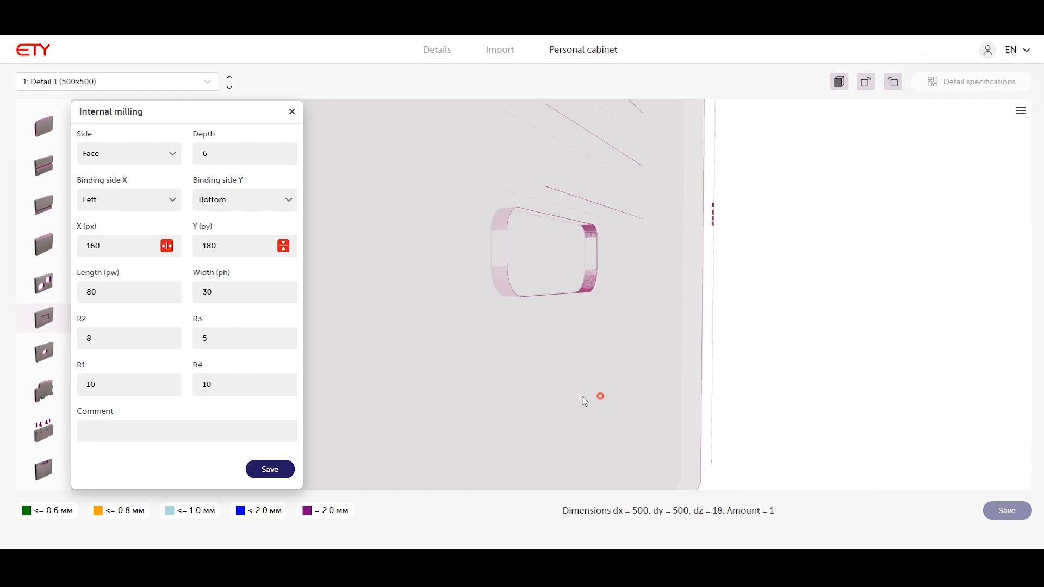
{"action": "double_click", "coordinate": [245, 384]}
{"action": "type", "text": "5"}
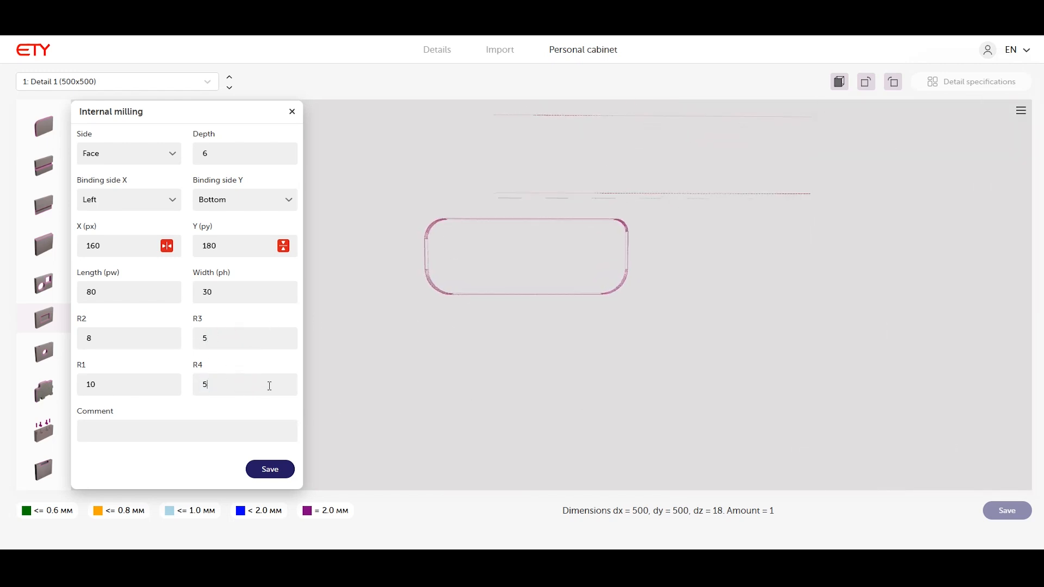
Step: Move the internal milling to the reverse side with a depth of 5, then save and close it
{"action": "left_click", "coordinate": [106, 158]}
{"action": "left_click", "coordinate": [116, 181]}
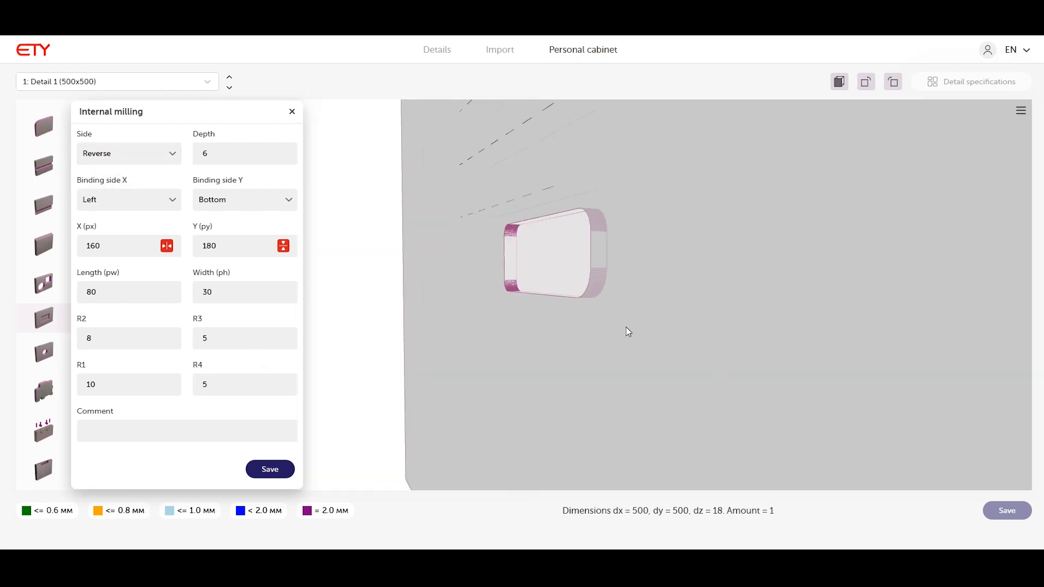
{"action": "double_click", "coordinate": [209, 154]}
{"action": "type", "text": "5"}
{"action": "scroll", "coordinate": [436, 313], "scroll_direction": "down", "scroll_amount": 3}
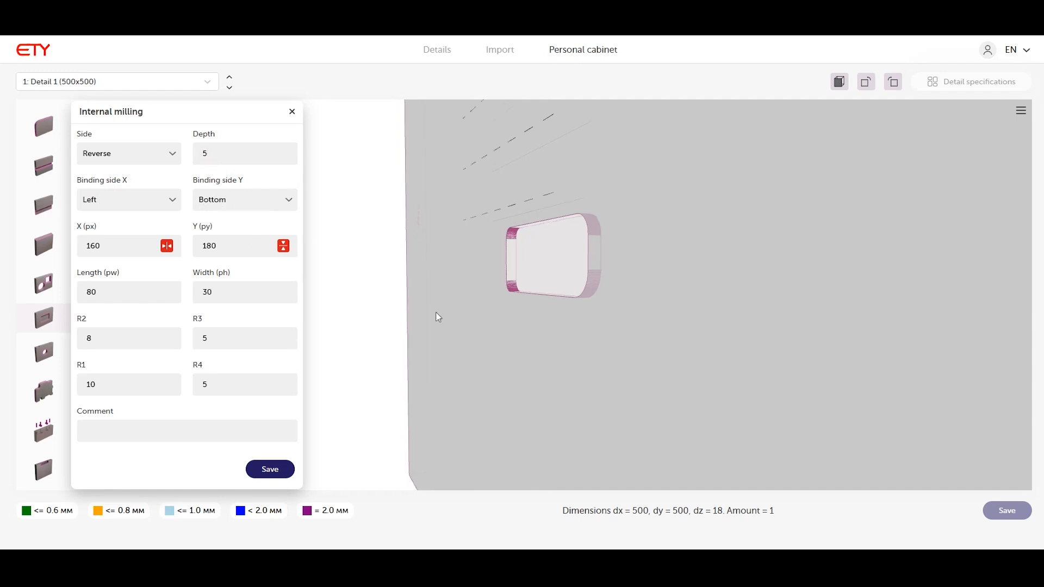
{"action": "left_click", "coordinate": [270, 470]}
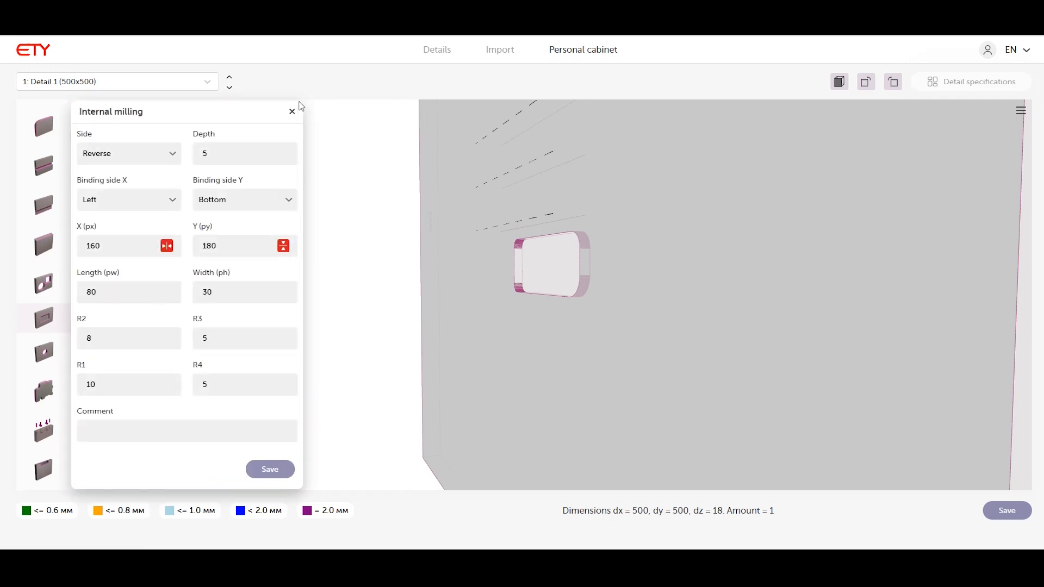
{"action": "left_click", "coordinate": [292, 112]}
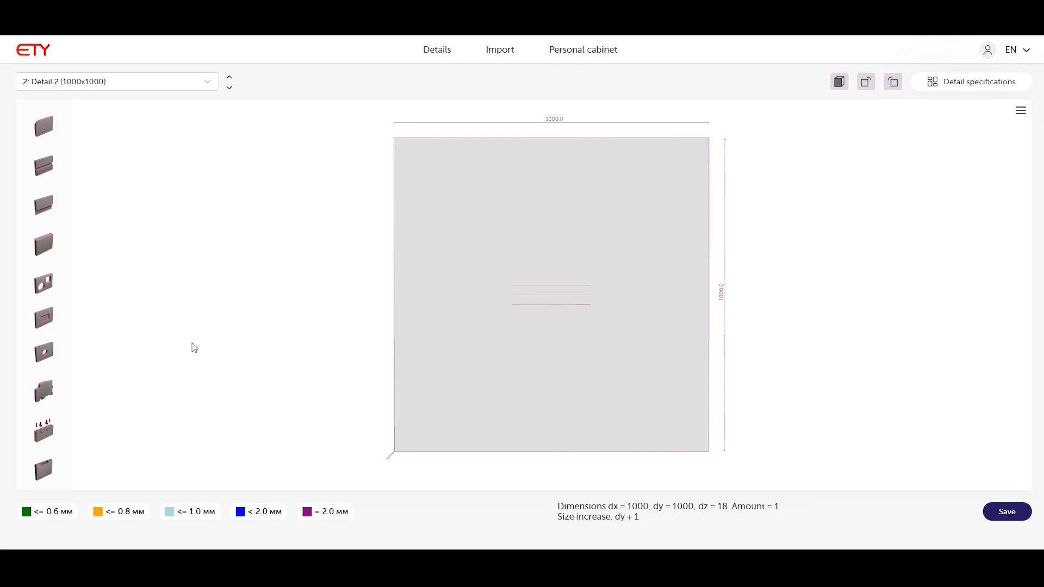
Step: Try a Г-shape curvilinear machining on Detail 2 (1000x1000) at different corners, ending with Right/up
{"action": "left_click", "coordinate": [43, 392]}
{"action": "left_click", "coordinate": [234, 200]}
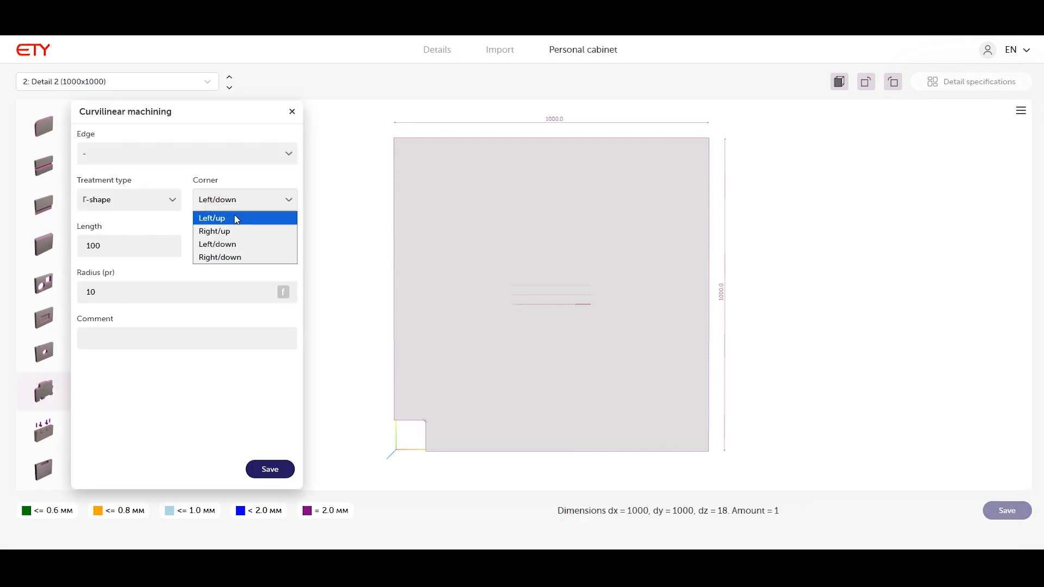
{"action": "left_click", "coordinate": [236, 218]}
{"action": "left_click", "coordinate": [233, 201]}
{"action": "left_click", "coordinate": [233, 243]}
{"action": "left_click", "coordinate": [244, 206]}
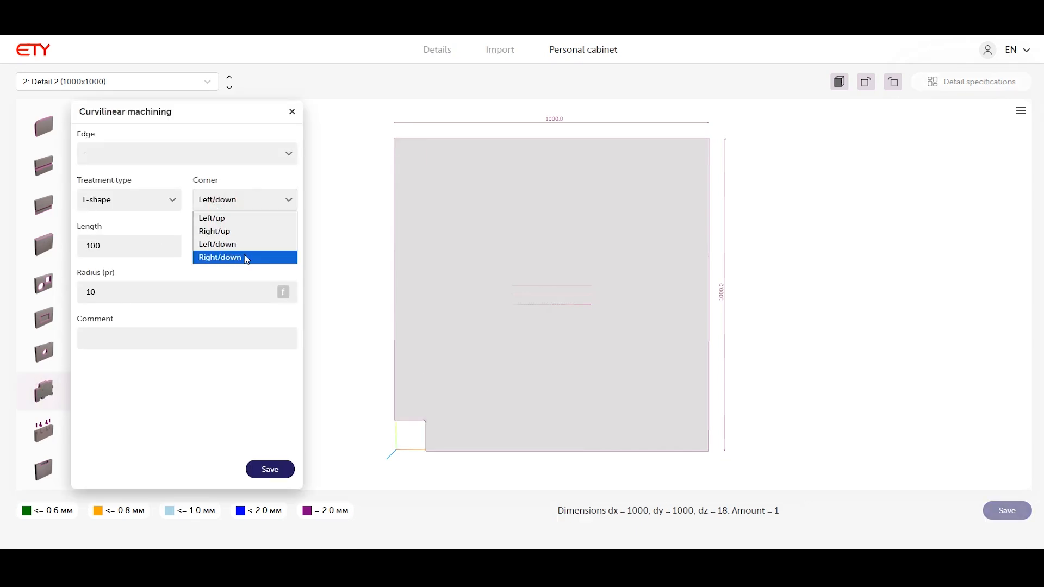
{"action": "left_click", "coordinate": [249, 256]}
{"action": "left_click", "coordinate": [250, 204]}
{"action": "left_click", "coordinate": [249, 231]}
Step: Try a П-shape cut on the bottom end face with width 200, length 55 and radius 8
{"action": "left_click", "coordinate": [145, 201]}
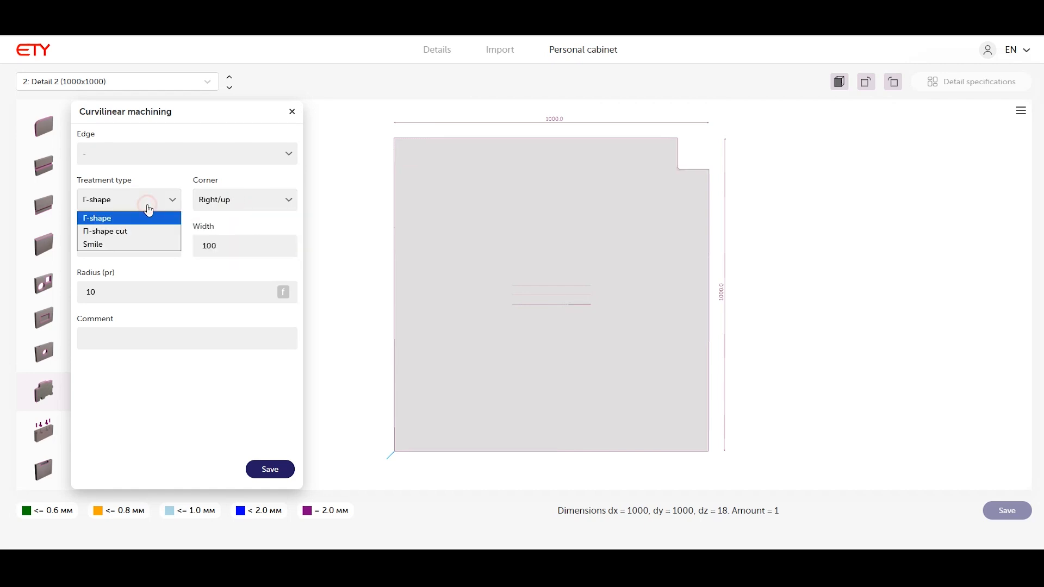
{"action": "left_click", "coordinate": [139, 228]}
{"action": "double_click", "coordinate": [101, 292]}
{"action": "type", "text": "200"}
{"action": "left_click", "coordinate": [229, 291]}
{"action": "double_click", "coordinate": [209, 290]}
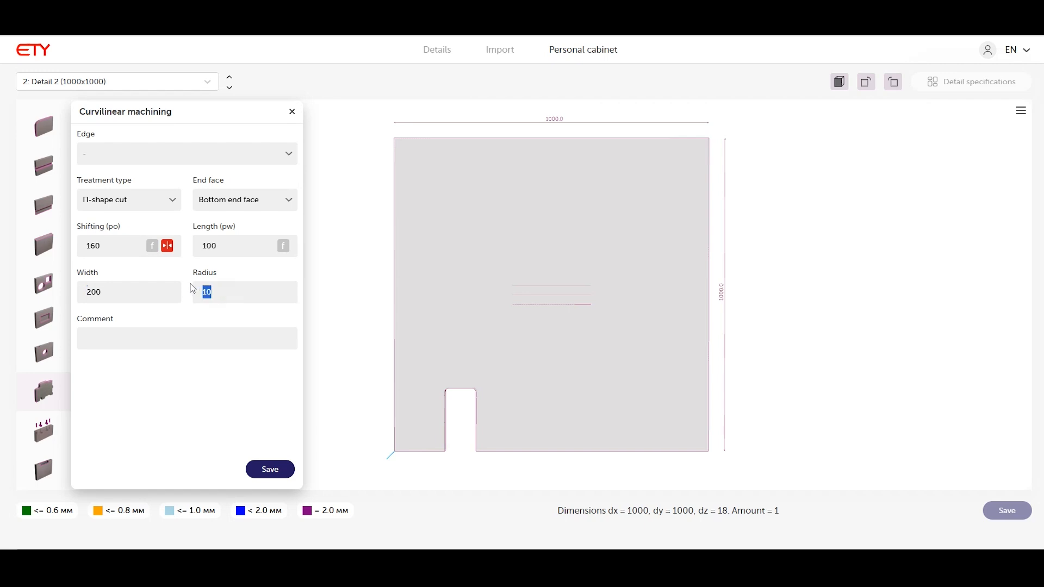
{"action": "double_click", "coordinate": [210, 246]}
{"action": "type", "text": "55"}
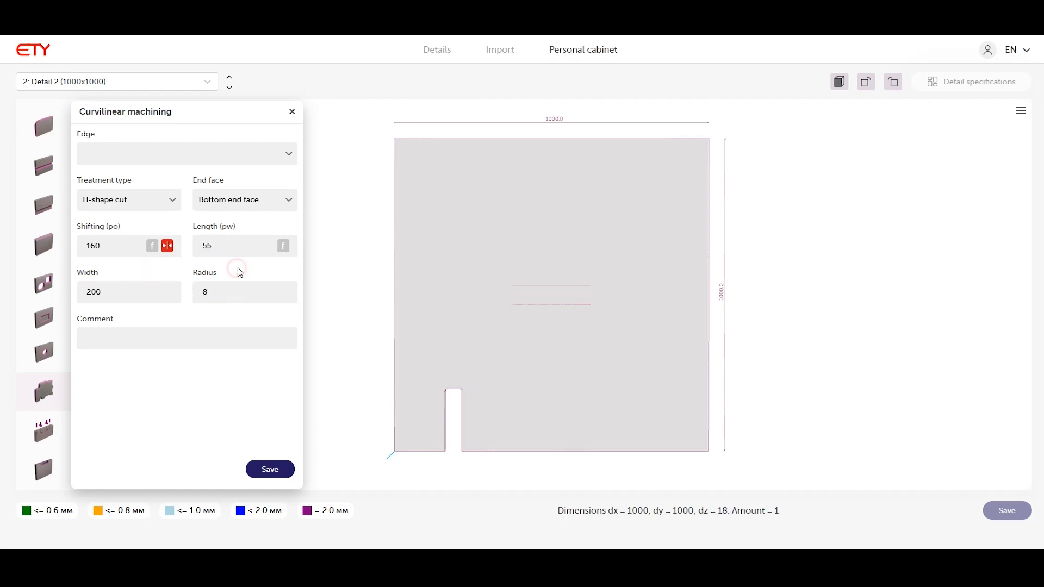
{"action": "left_click_drag", "start_coordinate": [873, 368], "coordinate": [371, 194]}
Step: Try the Smile treatment on the bottom end face of Detail 2 and turn on double smiles
{"action": "left_click", "coordinate": [128, 198]}
{"action": "left_click", "coordinate": [107, 243]}
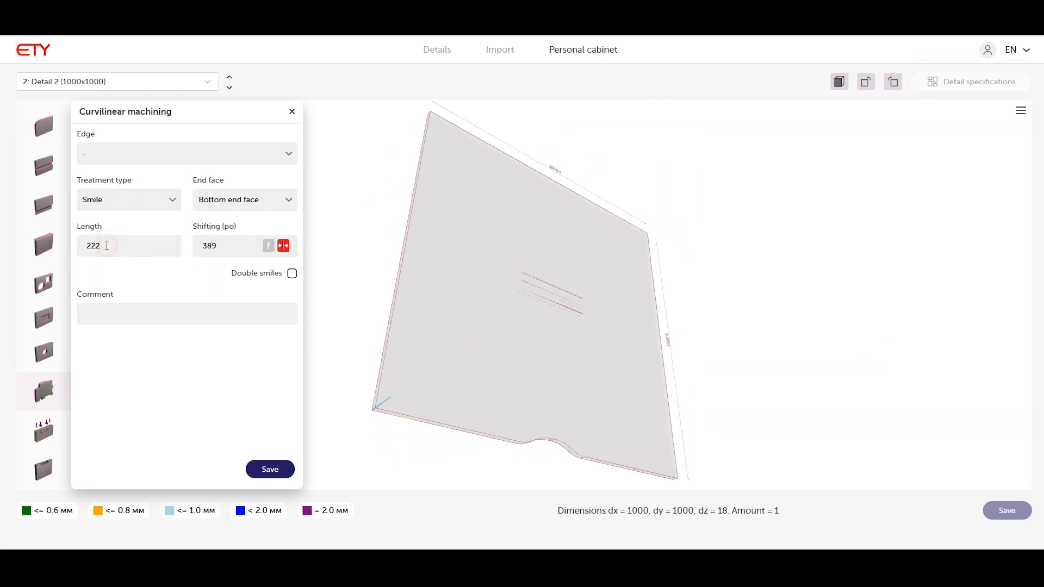
{"action": "left_click_drag", "start_coordinate": [801, 282], "coordinate": [772, 289]}
{"action": "left_click", "coordinate": [292, 273]}
{"action": "left_click_drag", "start_coordinate": [763, 356], "coordinate": [781, 379]}
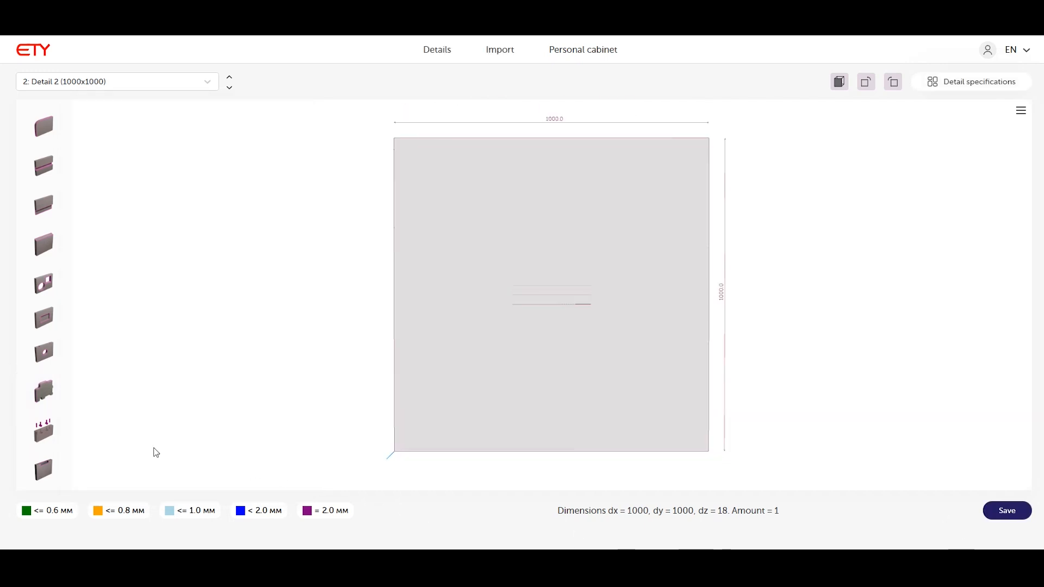
Step: Apply the minifix + dowel end mounting hole template to Detail 2's reverse side, left end face, amount 2 and offset 50, and save it
{"action": "left_click", "coordinate": [45, 434]}
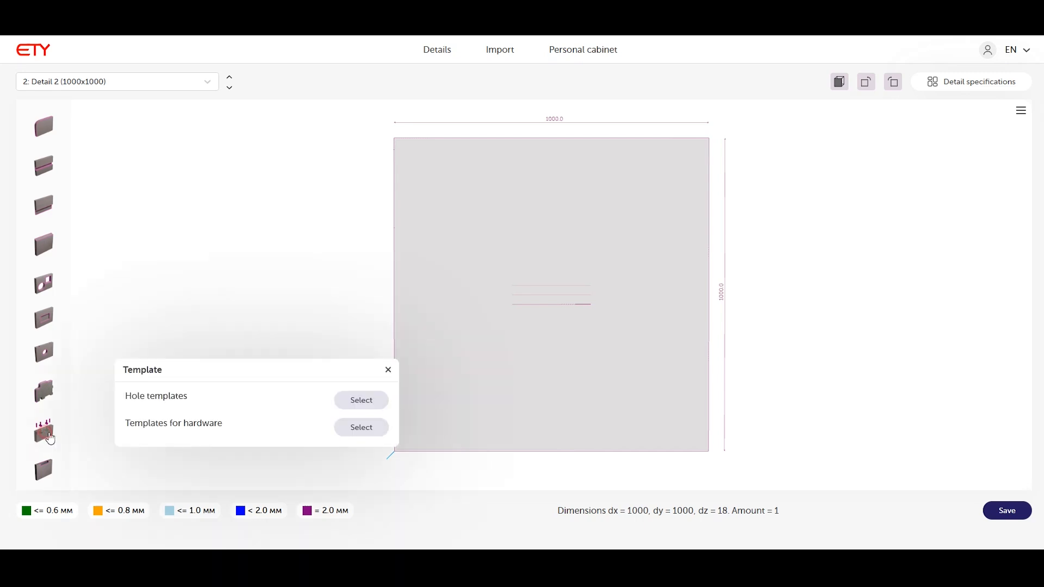
{"action": "left_click", "coordinate": [361, 401]}
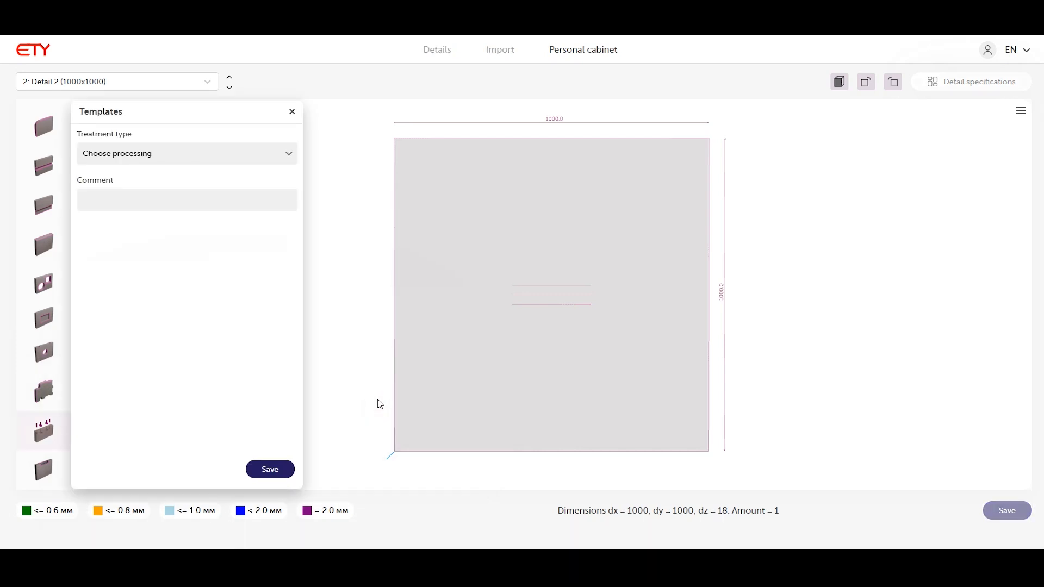
{"action": "left_click", "coordinate": [236, 156]}
{"action": "left_click", "coordinate": [189, 216]}
{"action": "left_click", "coordinate": [270, 469]}
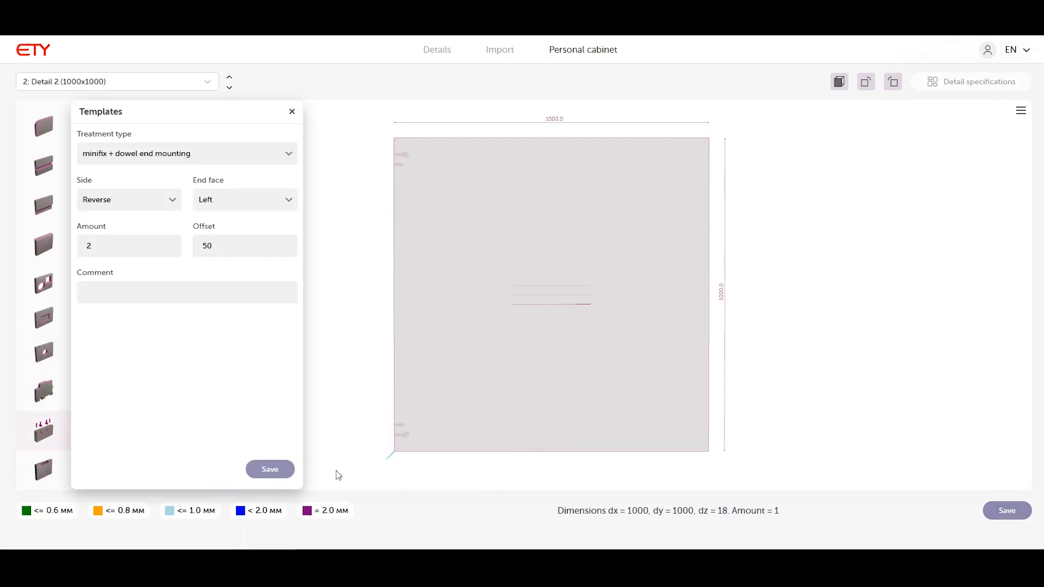
{"action": "left_click", "coordinate": [292, 112]}
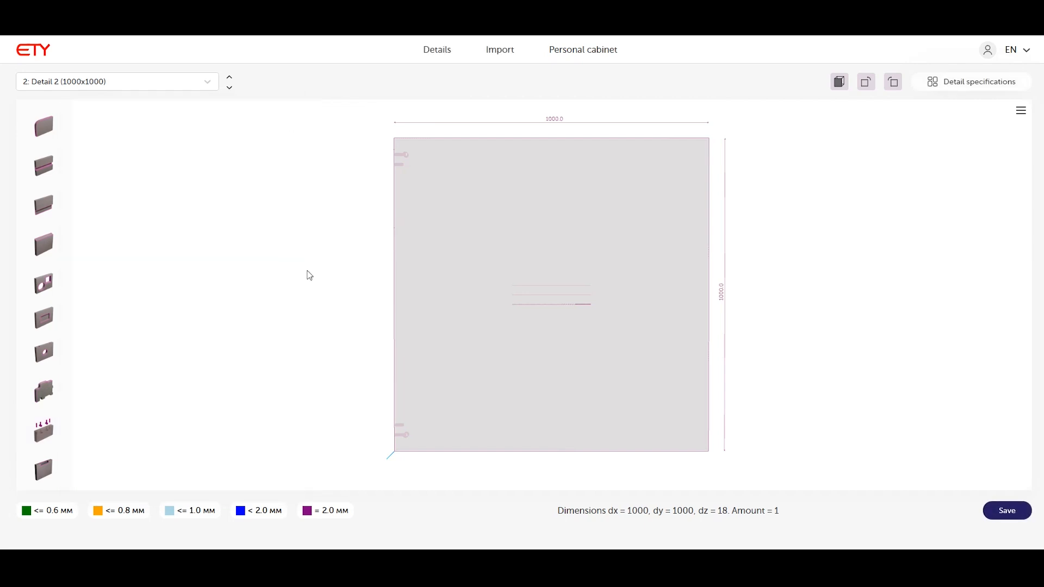
Step: Start a hardware template from the surface-mounted furniture hinges category and add the GIFF PRIME 180* cantilever hinge without spring (118444)
{"action": "left_click", "coordinate": [38, 435]}
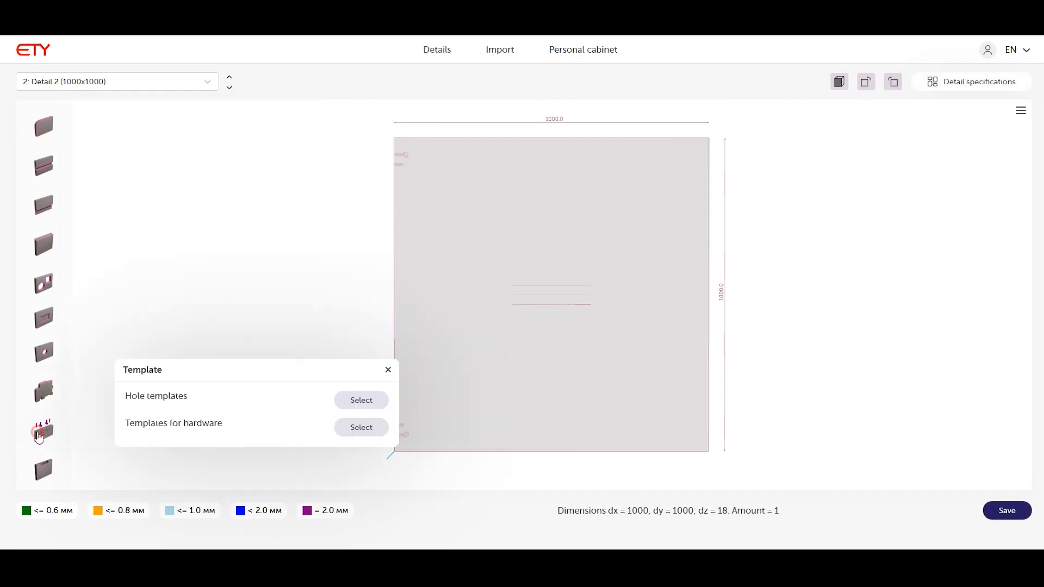
{"action": "left_click", "coordinate": [362, 428]}
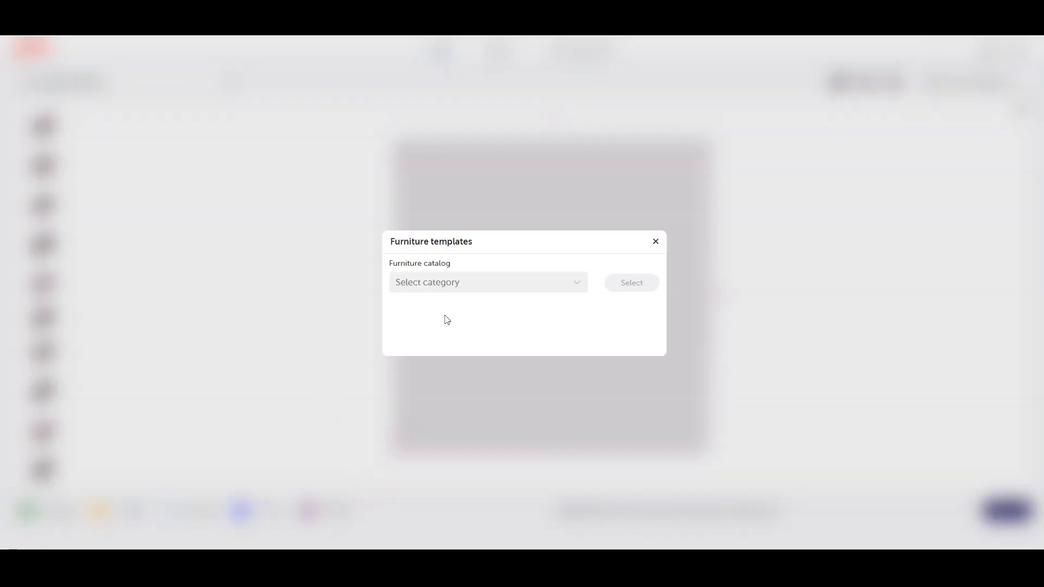
{"action": "left_click", "coordinate": [462, 290]}
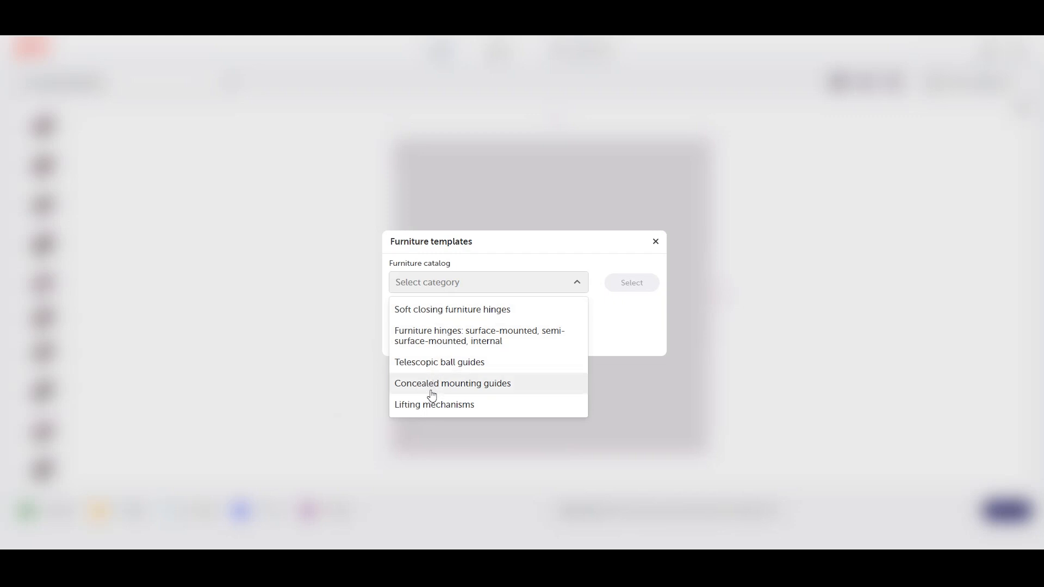
{"action": "left_click", "coordinate": [462, 338]}
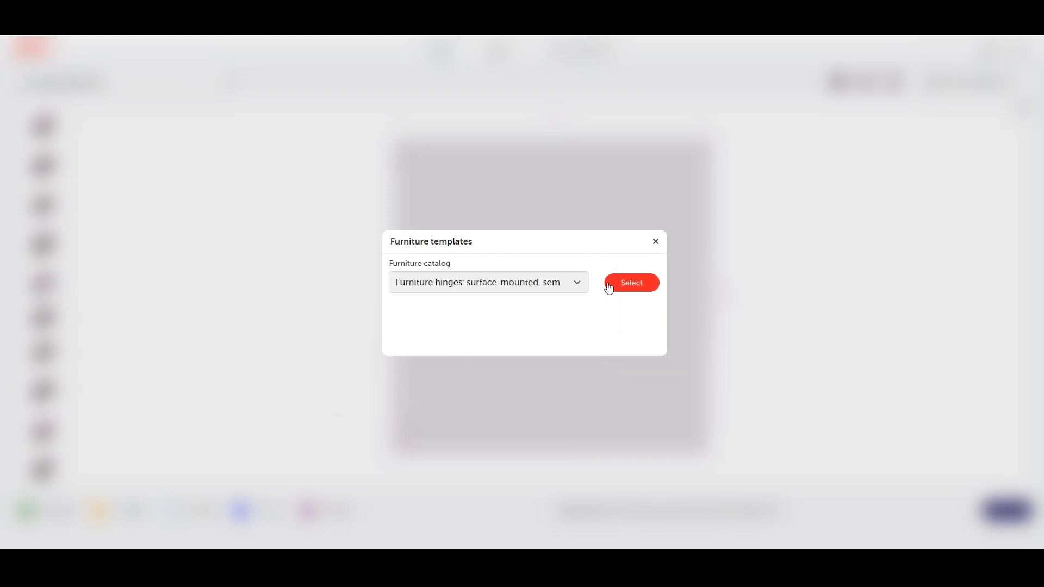
{"action": "left_click", "coordinate": [609, 286]}
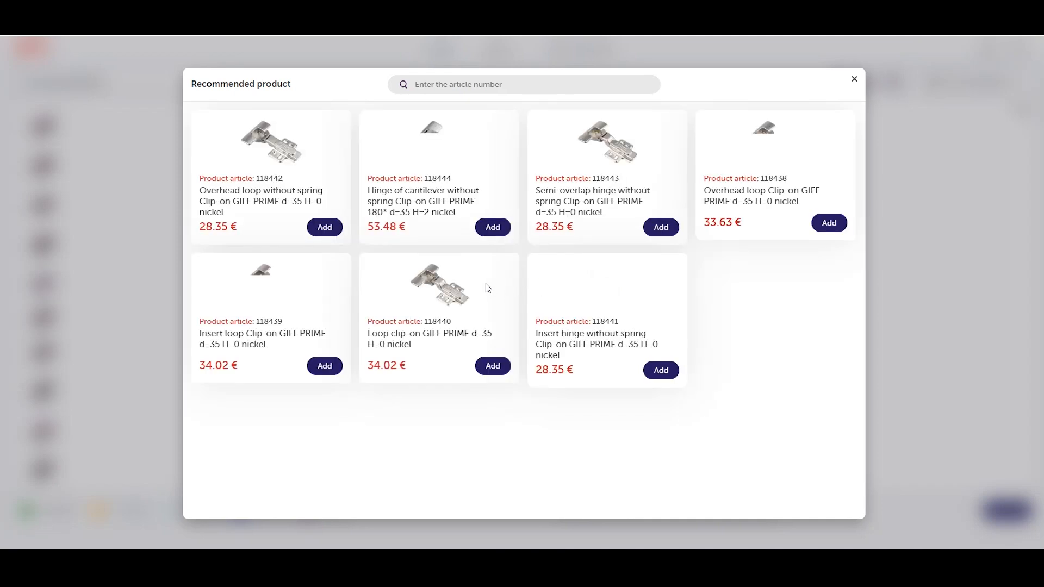
{"action": "left_click", "coordinate": [493, 227]}
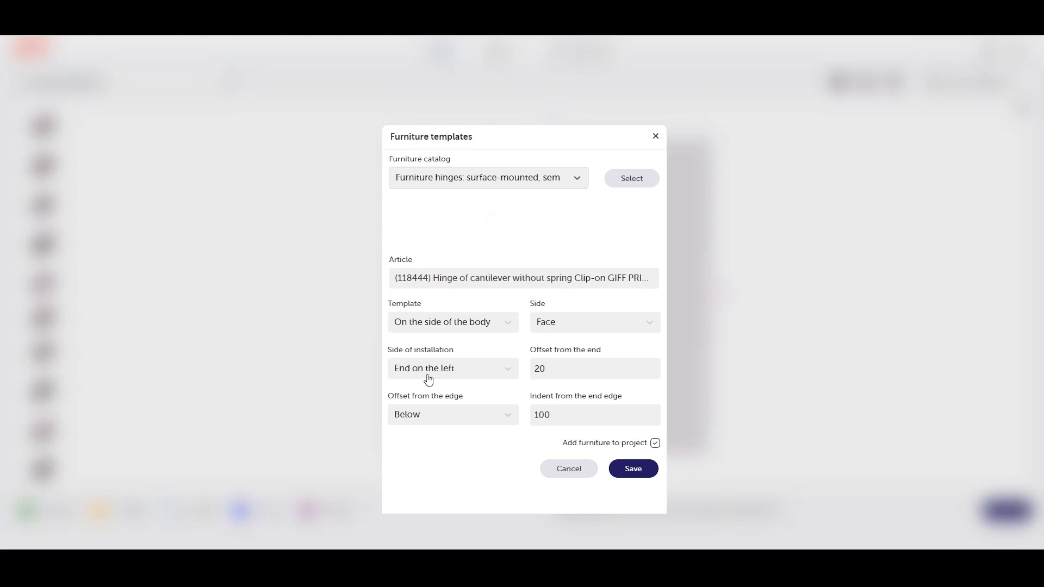
Step: Set the hinge template's side of installation to End on the right, with side Face and offset from the edge Below, and save it
{"action": "left_click", "coordinate": [443, 412]}
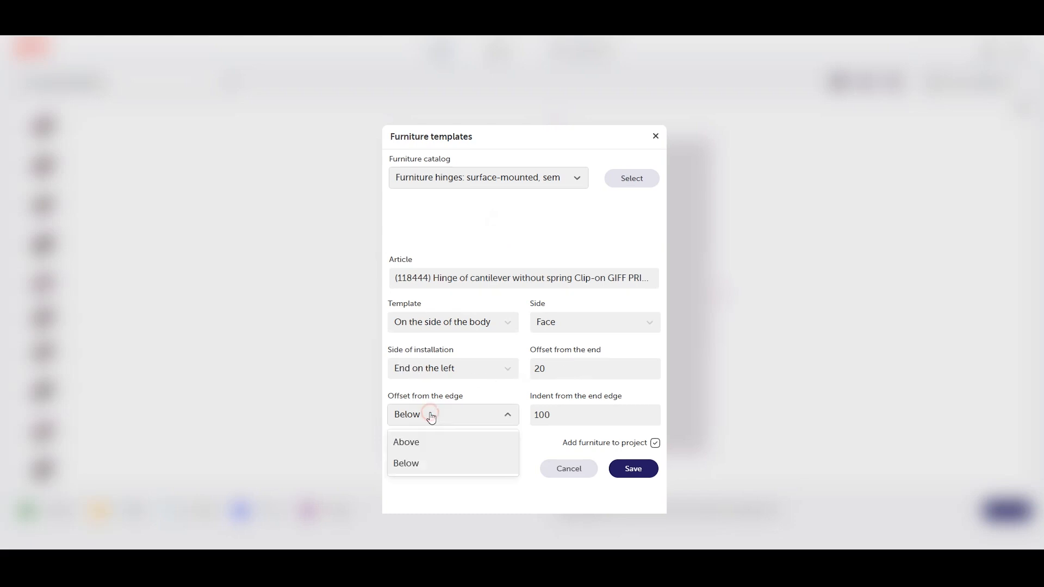
{"action": "left_click", "coordinate": [502, 367]}
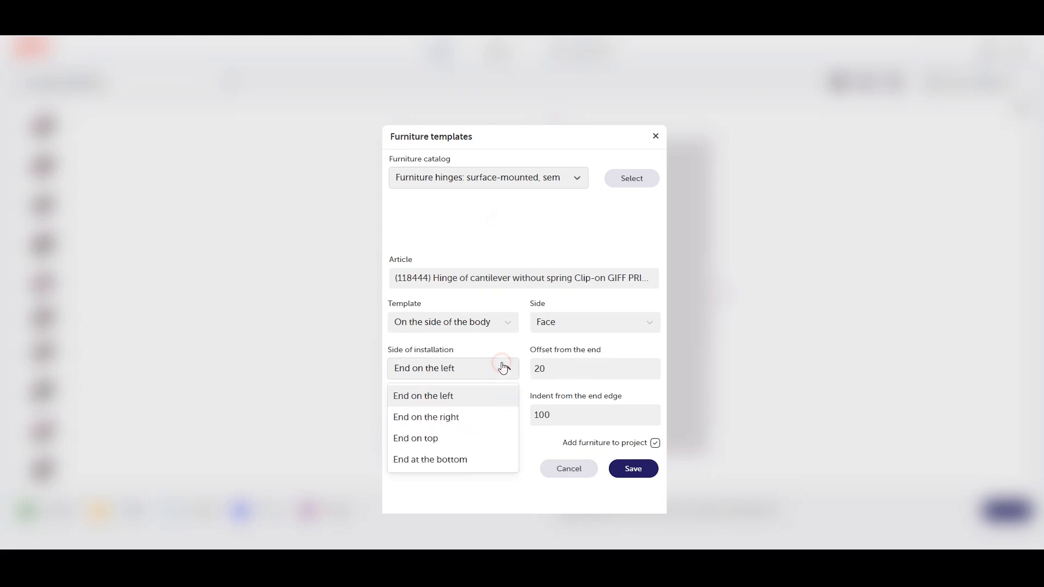
{"action": "left_click", "coordinate": [436, 419]}
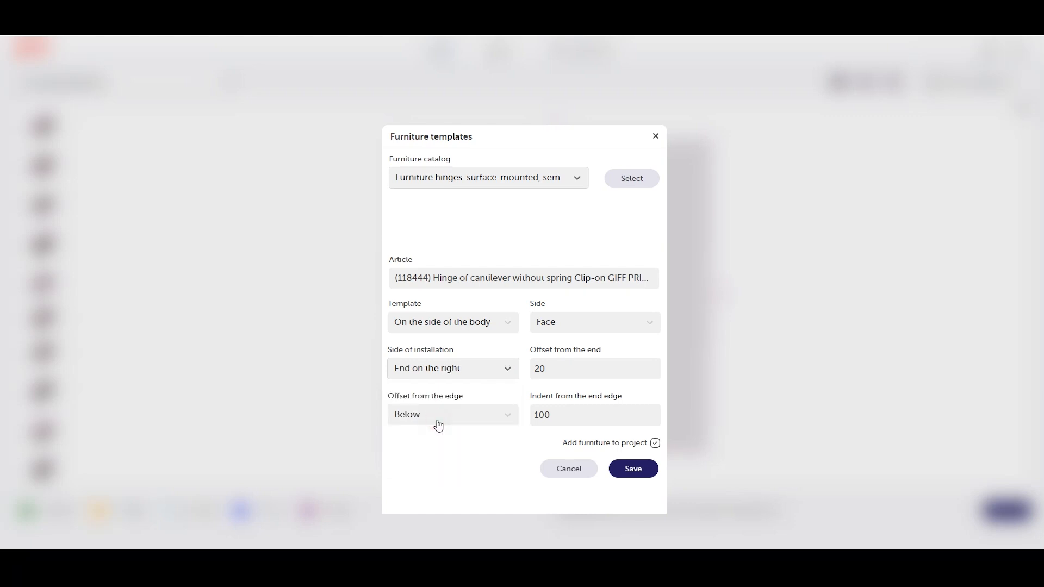
{"action": "left_click", "coordinate": [580, 323]}
{"action": "left_click", "coordinate": [575, 351]}
{"action": "left_click", "coordinate": [549, 411]}
{"action": "left_click", "coordinate": [492, 420]}
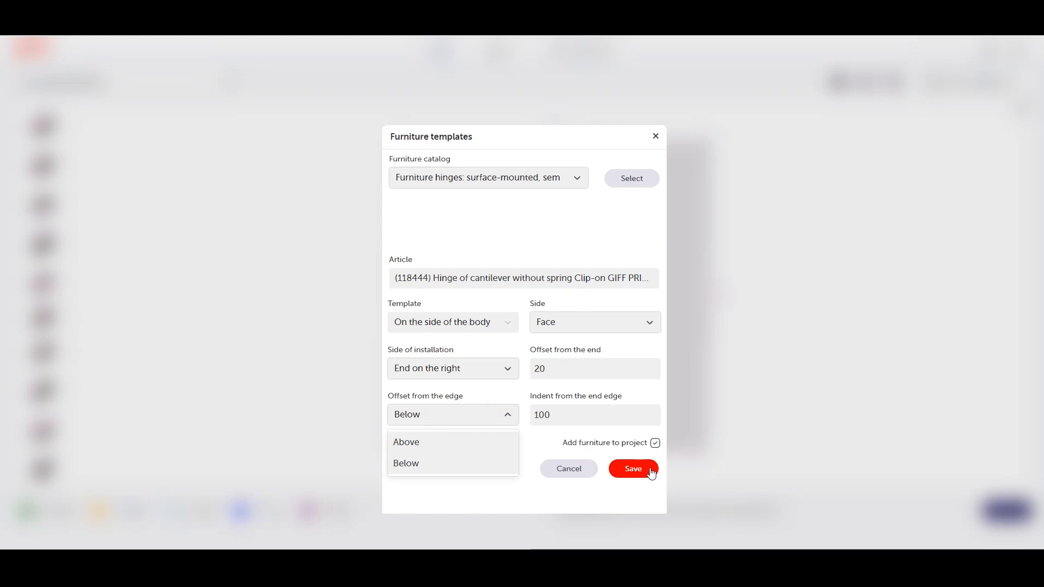
{"action": "left_click", "coordinate": [635, 468]}
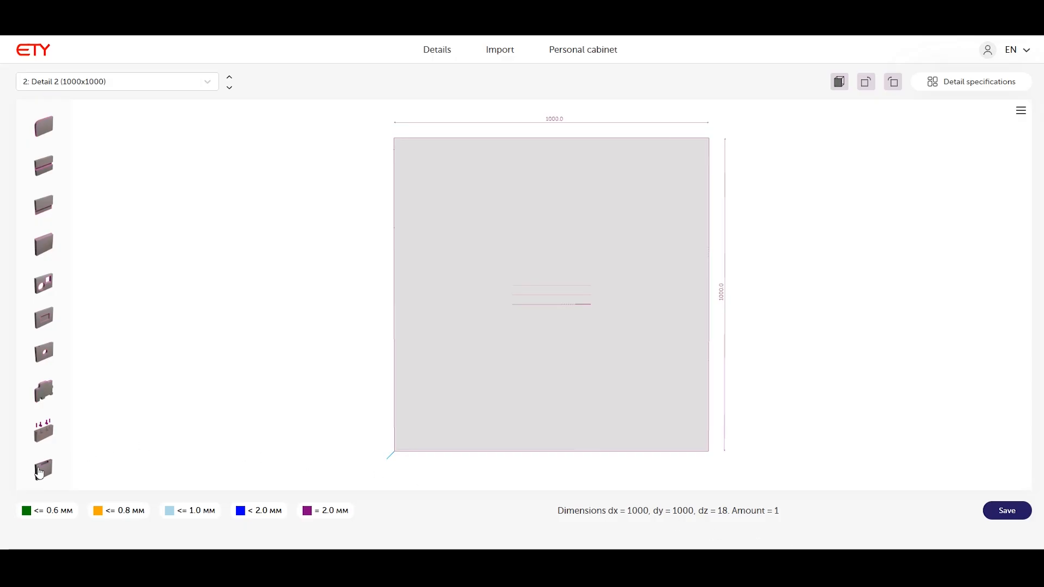
Step: Try the recessed handle Gamet UN50-0128-R31 template on Detail 2's face side, left end face, with amount 1 and offset 50
{"action": "left_click", "coordinate": [41, 471]}
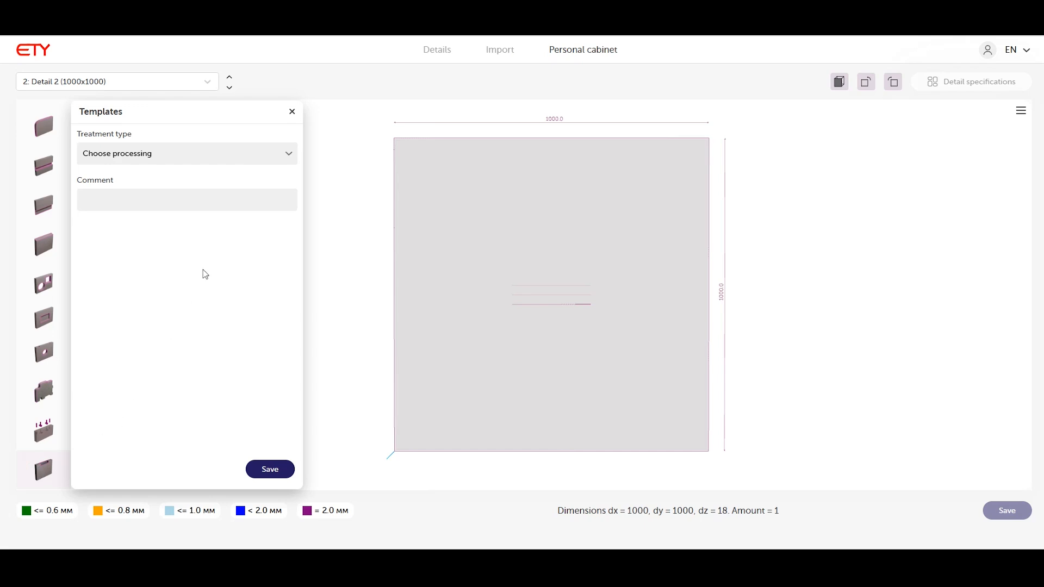
{"action": "left_click", "coordinate": [289, 155]}
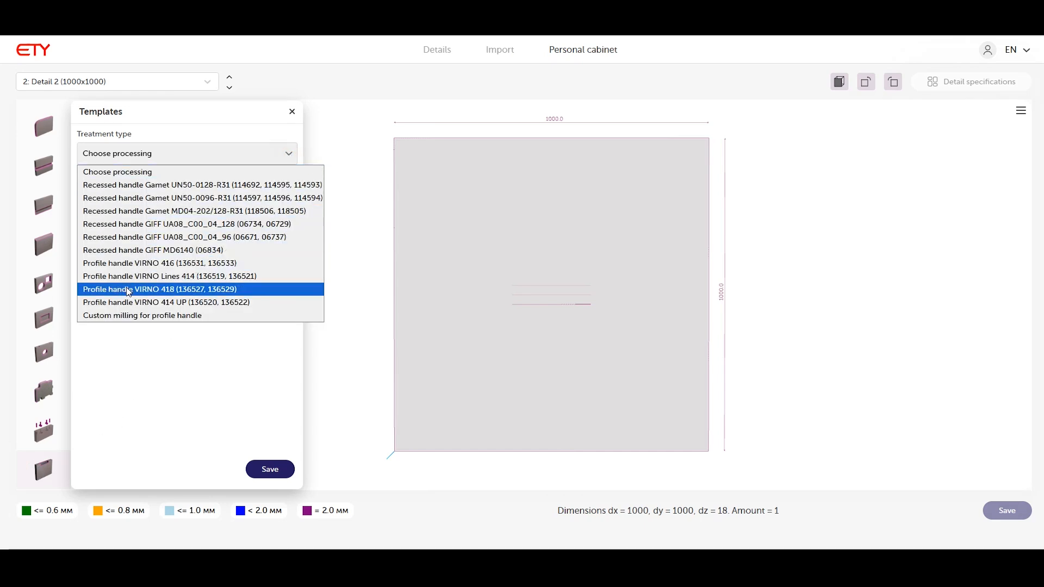
{"action": "left_click", "coordinate": [210, 185]}
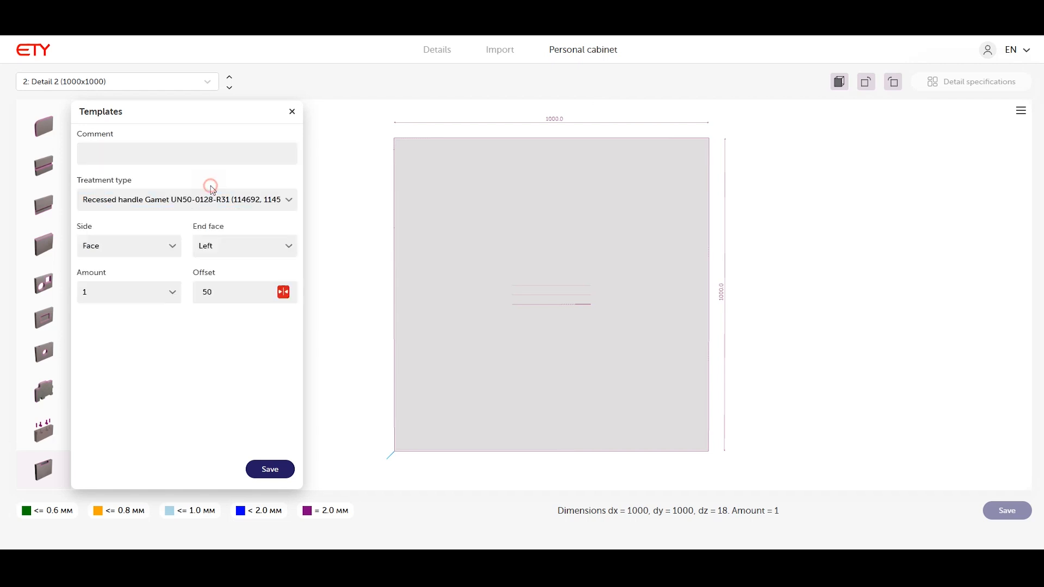
{"action": "scroll", "coordinate": [353, 289], "scroll_direction": "up", "scroll_amount": 3}
{"action": "right_click_drag", "start_coordinate": [492, 363], "coordinate": [691, 209]}
{"action": "scroll", "coordinate": [506, 315], "scroll_direction": "up", "scroll_amount": 12}
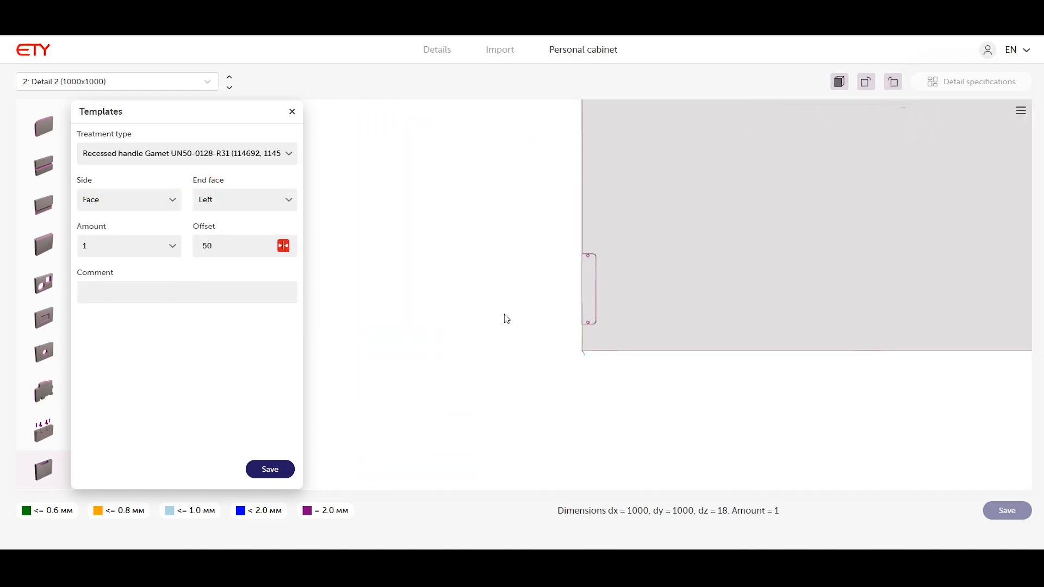
{"action": "mouse_move", "coordinate": [524, 335]}
{"action": "left_mouse_down"}
{"action": "mouse_move", "coordinate": [589, 309]}
{"action": "mouse_move", "coordinate": [489, 321]}
{"action": "left_mouse_up"}
Step: Try the recessed handle templates GIFF UA08_C00_04_128 and GIFF UA08_C00_04_96 on Detail 2's face side, left end face
{"action": "left_click", "coordinate": [209, 161]}
{"action": "left_click", "coordinate": [188, 190]}
{"action": "left_click", "coordinate": [268, 154]}
{"action": "left_click", "coordinate": [247, 217]}
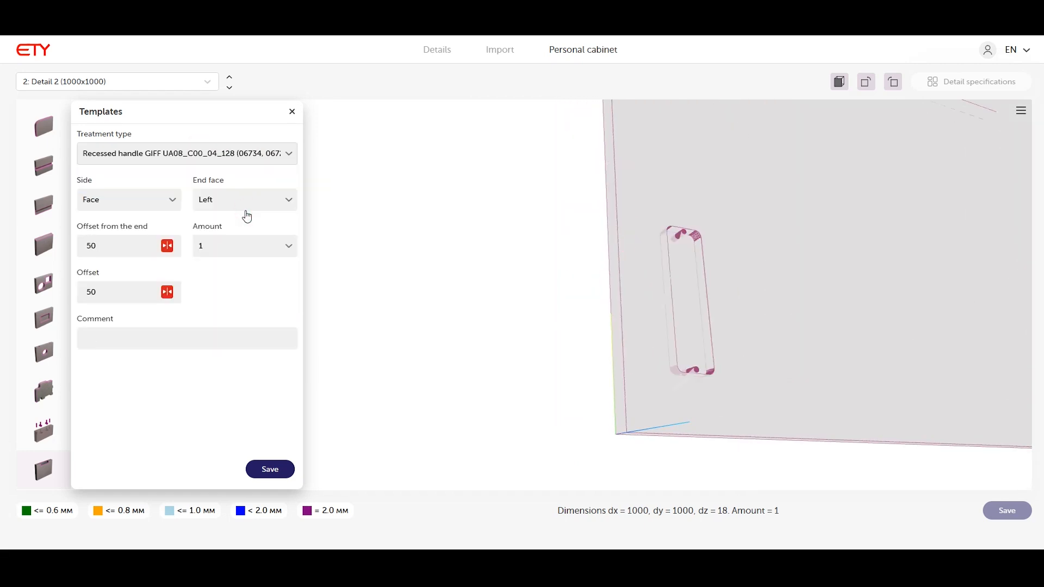
{"action": "left_click_drag", "start_coordinate": [483, 245], "coordinate": [426, 259]}
{"action": "left_click", "coordinate": [268, 154]}
{"action": "left_click", "coordinate": [230, 223]}
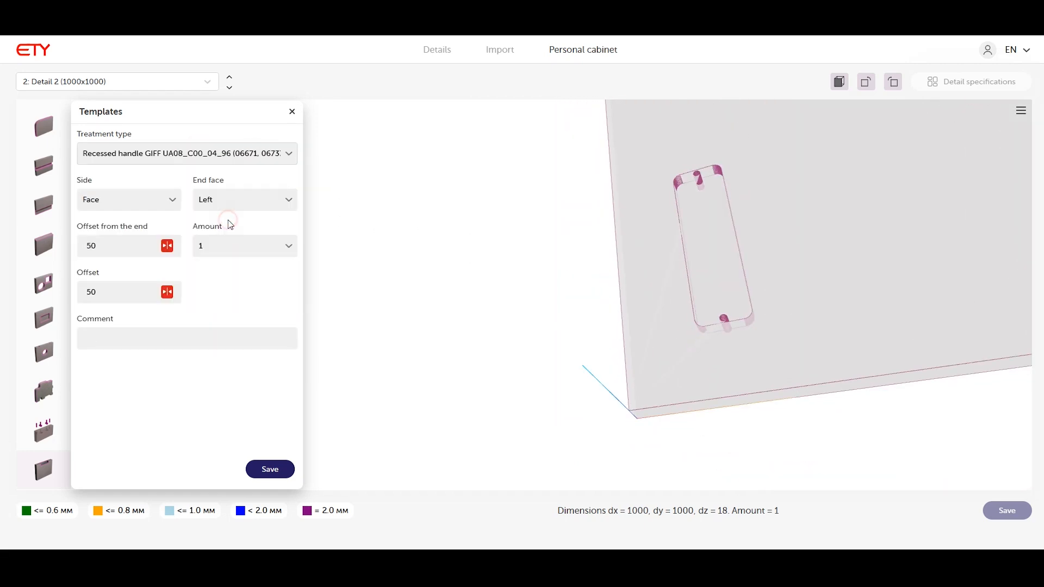
Step: Try the profile handle VIRNO Lines 414 template on Detail 2's reverse side, top end face, and switch to another handle treatment
{"action": "left_click", "coordinate": [250, 158]}
{"action": "left_click", "coordinate": [223, 231]}
{"action": "left_click", "coordinate": [250, 157]}
{"action": "left_click", "coordinate": [199, 263]}
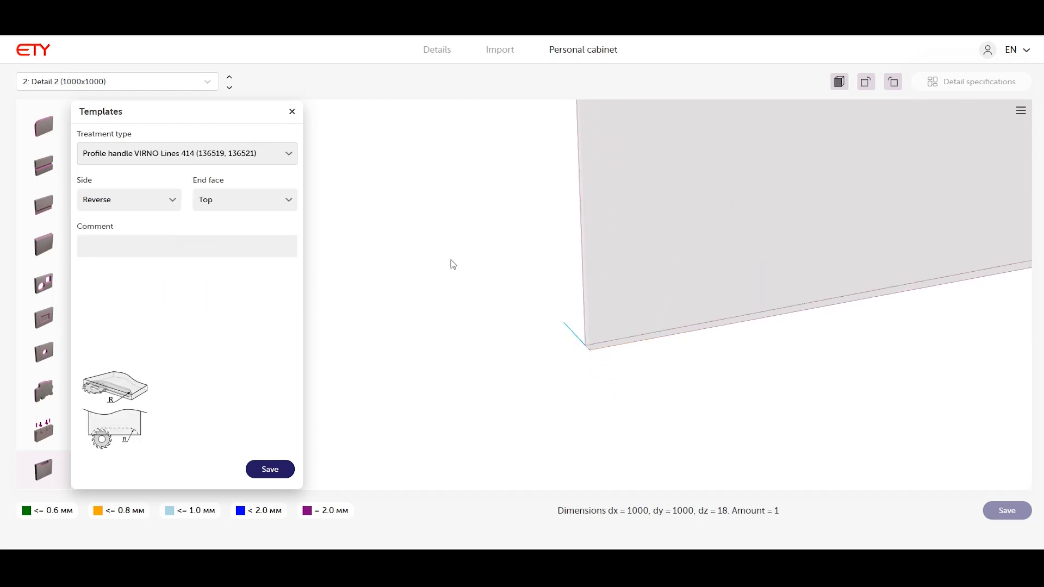
{"action": "left_click_drag", "start_coordinate": [704, 455], "coordinate": [737, 209]}
{"action": "left_click_drag", "start_coordinate": [501, 254], "coordinate": [651, 203]}
{"action": "left_click", "coordinate": [510, 202]}
{"action": "left_click", "coordinate": [255, 153]}
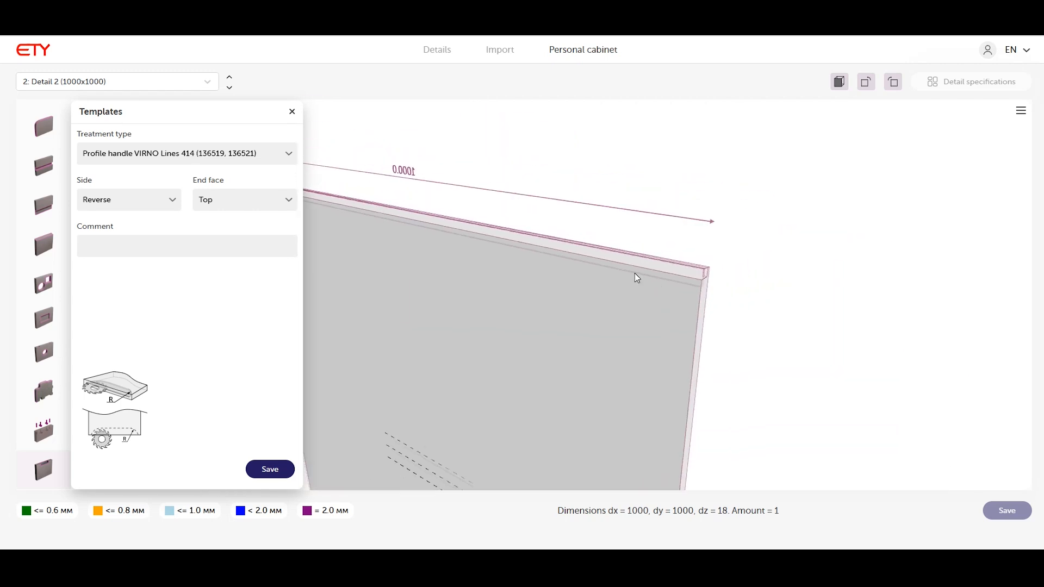
{"action": "left_click", "coordinate": [234, 286]}
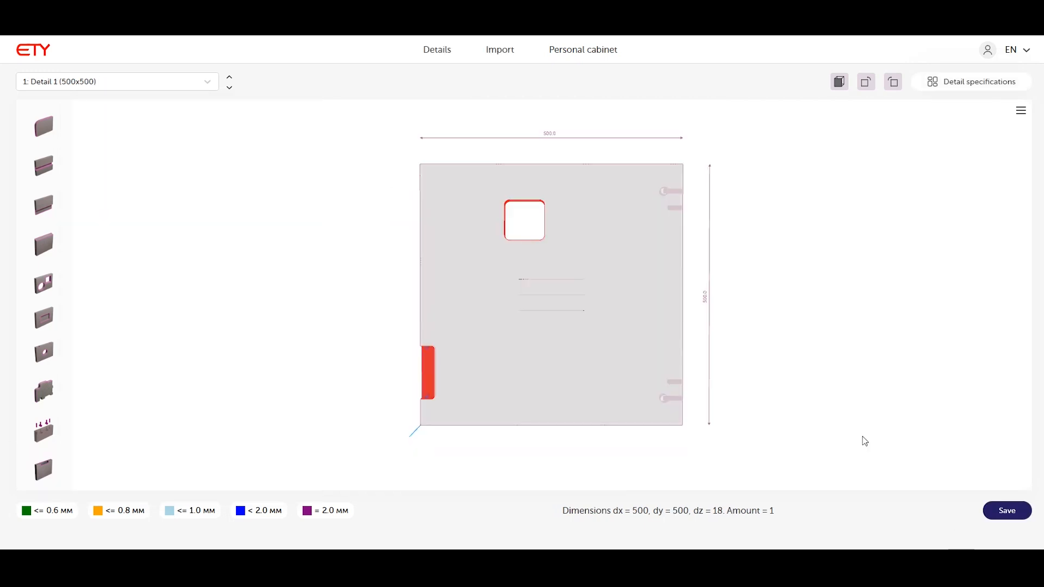
Step: Change Detail 1's rectangular cut to length 80 and width 80 and save it
{"action": "left_click", "coordinate": [516, 209]}
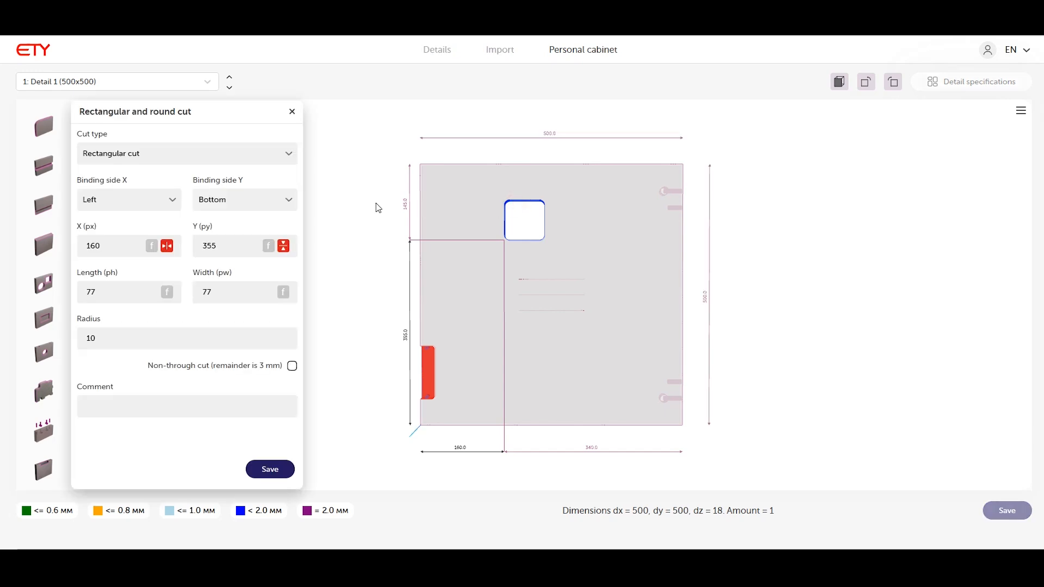
{"action": "double_click", "coordinate": [107, 295]}
{"action": "type", "text": "80"}
{"action": "key", "text": "Tab"}
{"action": "type", "text": "80"}
{"action": "left_click", "coordinate": [291, 471]}
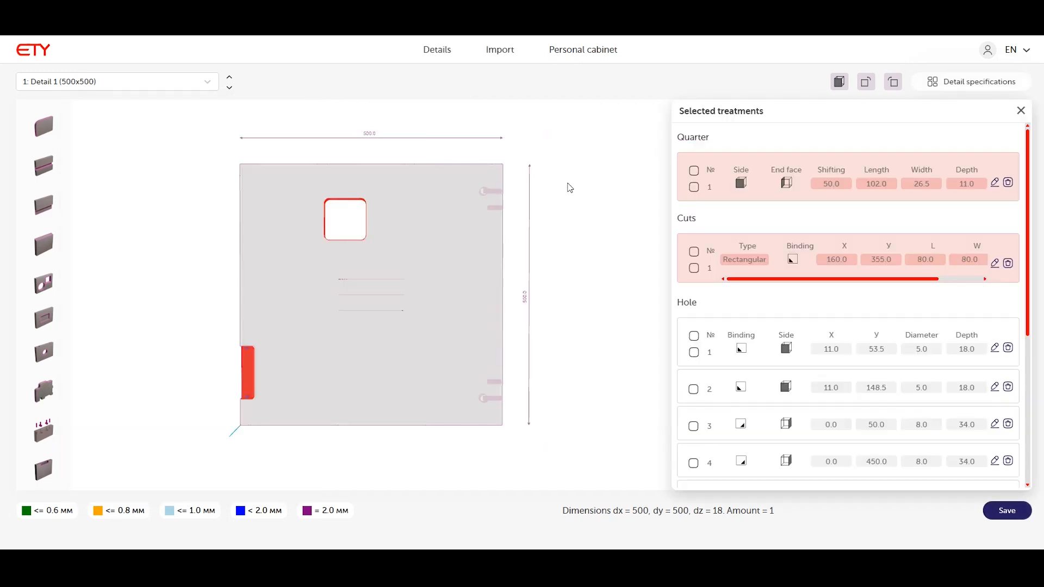
Step: Review Detail 1's selected treatments, from the quarter and cuts down to the template finishes
{"action": "scroll", "coordinate": [911, 311], "scroll_direction": "down", "scroll_amount": 1}
{"action": "scroll", "coordinate": [913, 306], "scroll_direction": "down", "scroll_amount": 4}
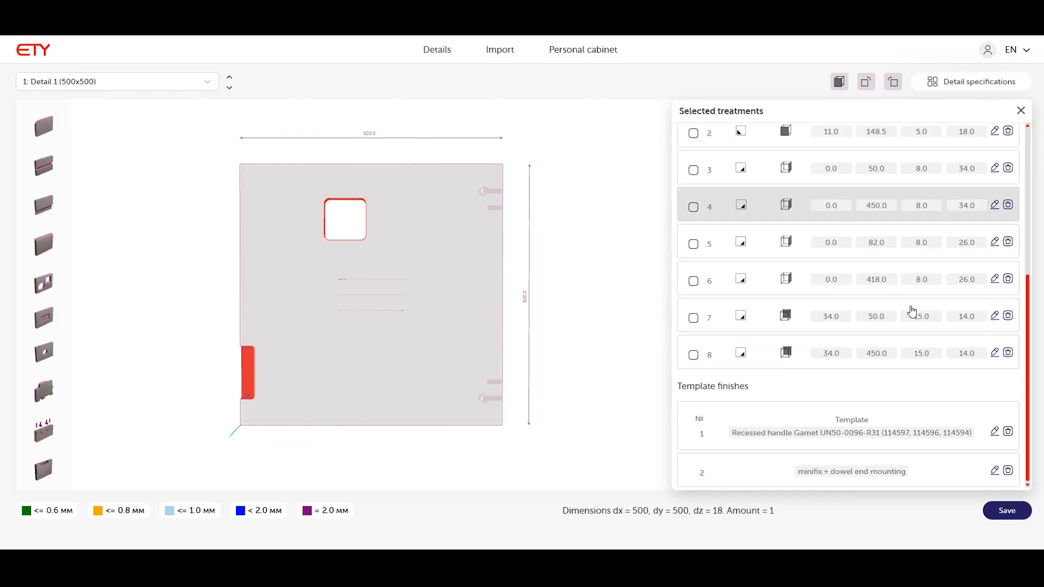
{"action": "scroll", "coordinate": [912, 307], "scroll_direction": "up", "scroll_amount": 5}
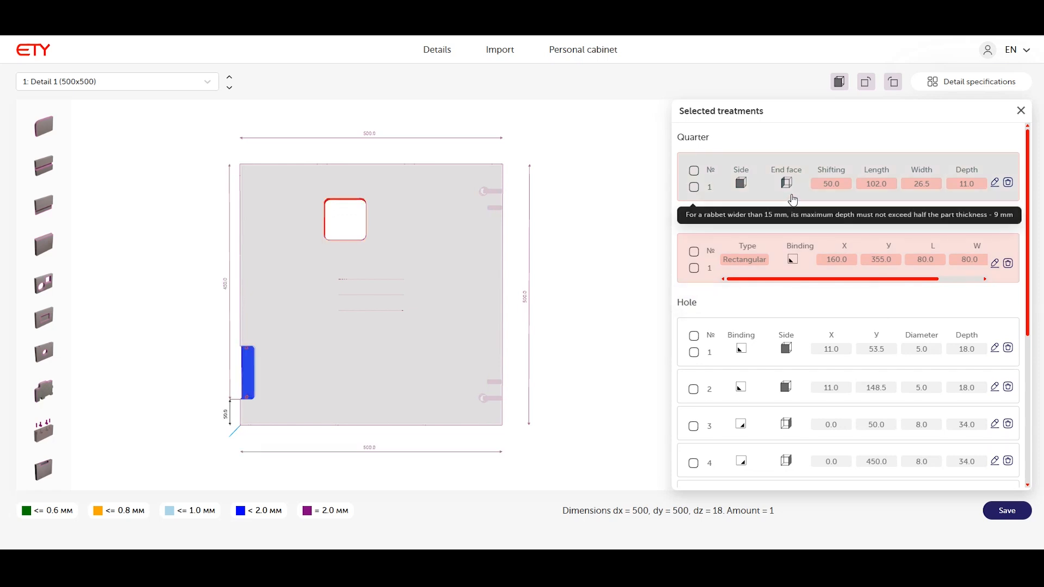
{"action": "scroll", "coordinate": [804, 331], "scroll_direction": "down", "scroll_amount": 5}
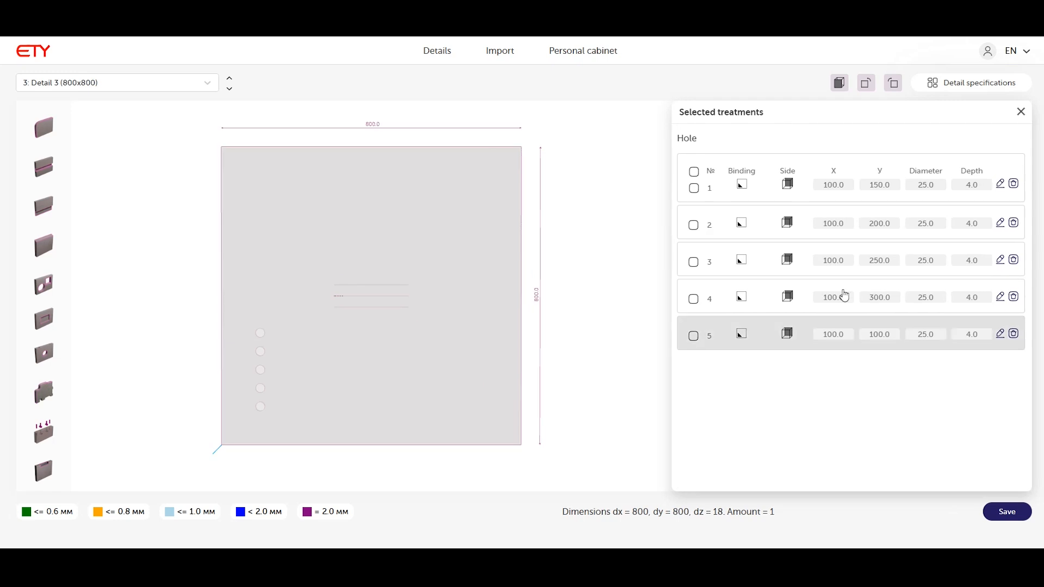
Step: Try mirroring all holes of Detail 3 with Imaging relative to the horizontal
{"action": "left_click", "coordinate": [694, 173]}
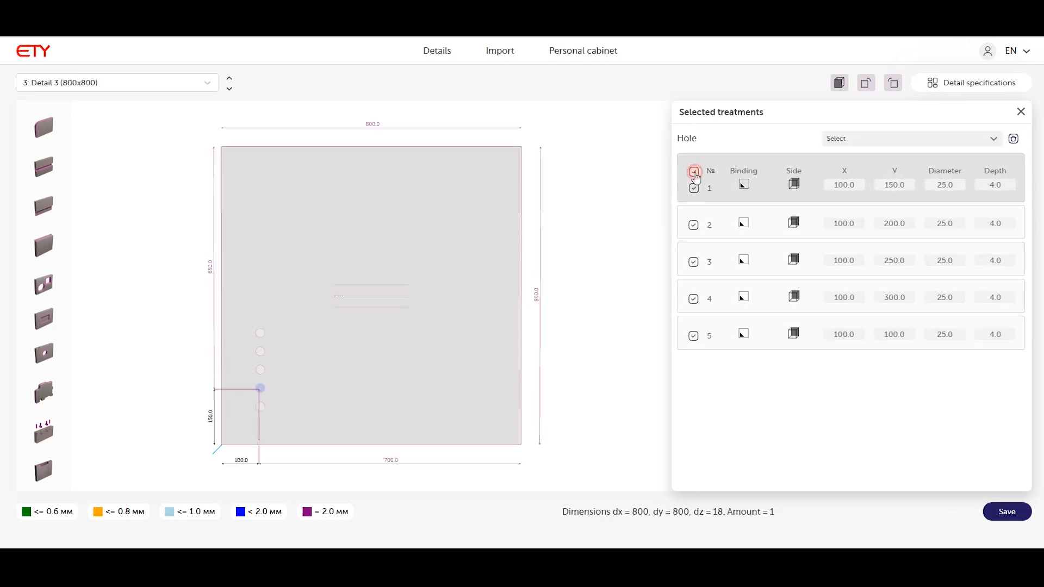
{"action": "left_click", "coordinate": [839, 141]}
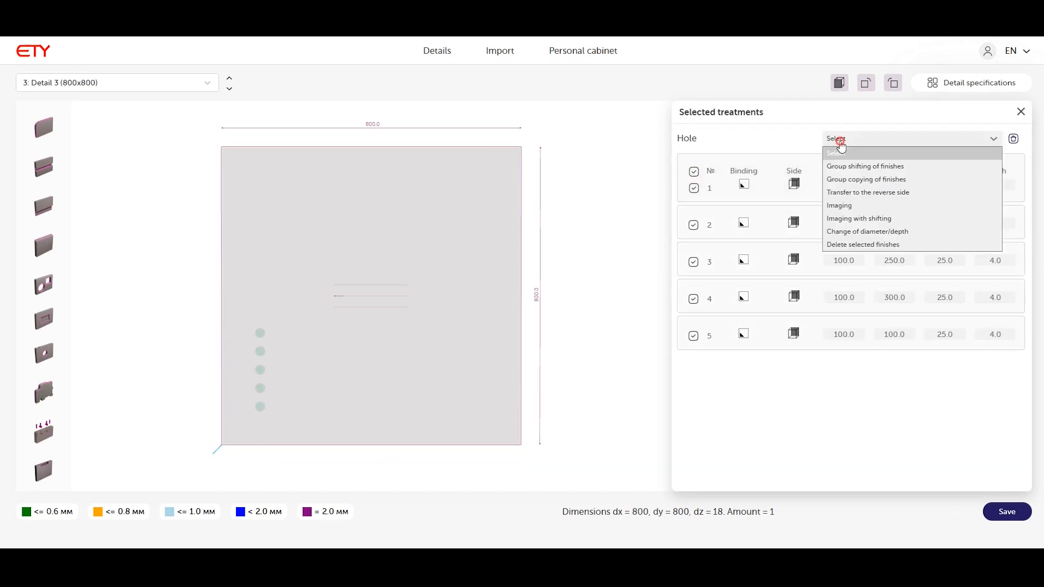
{"action": "left_click", "coordinate": [853, 207]}
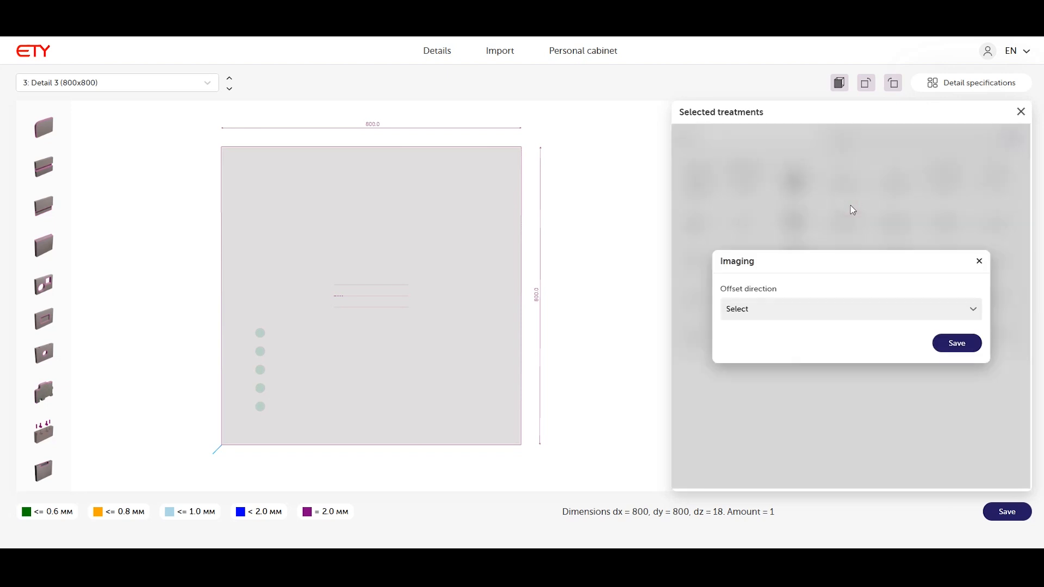
{"action": "left_click", "coordinate": [777, 312]}
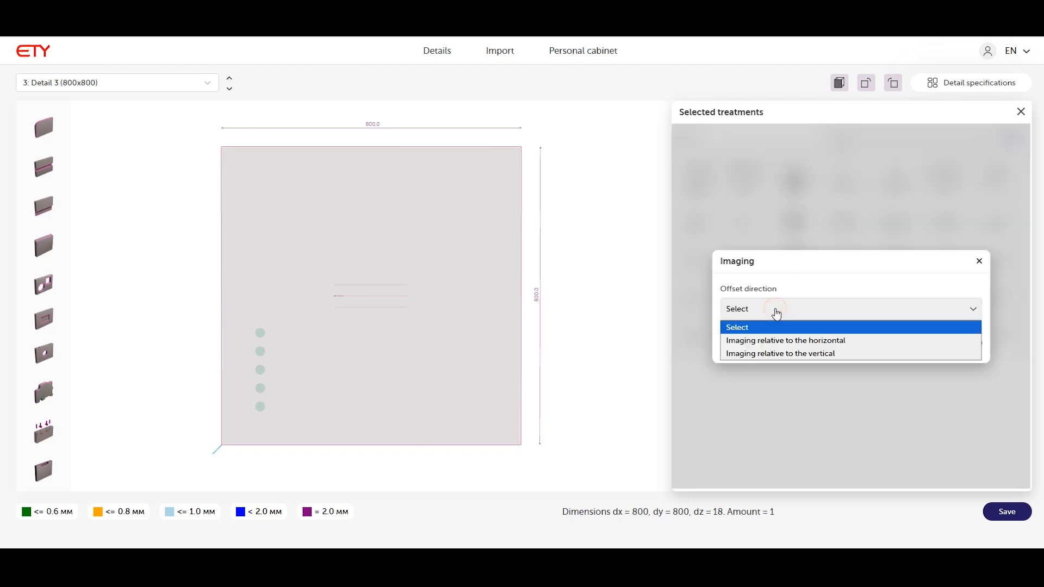
{"action": "left_click", "coordinate": [838, 341]}
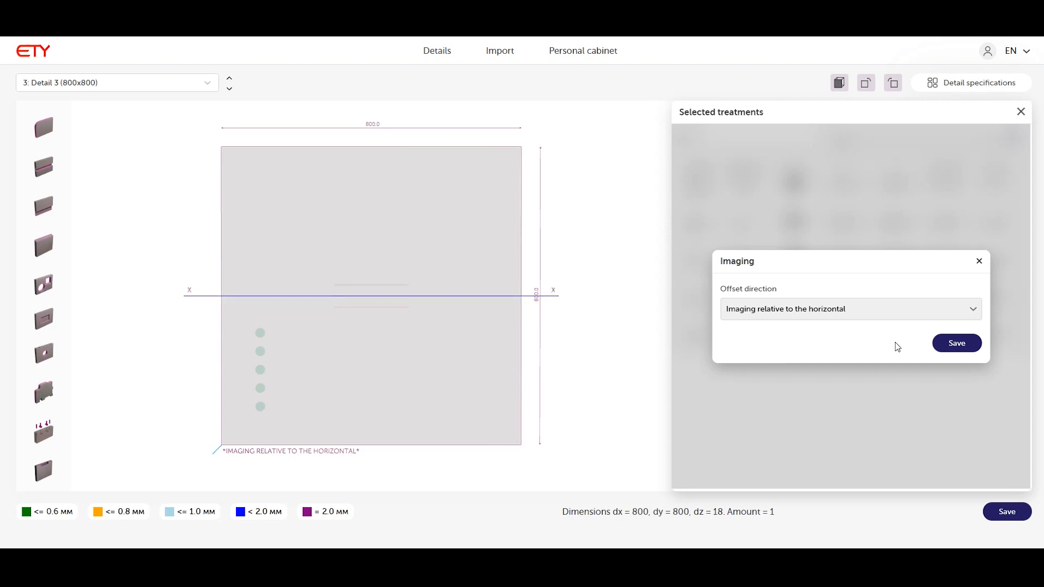
{"action": "left_click", "coordinate": [961, 345]}
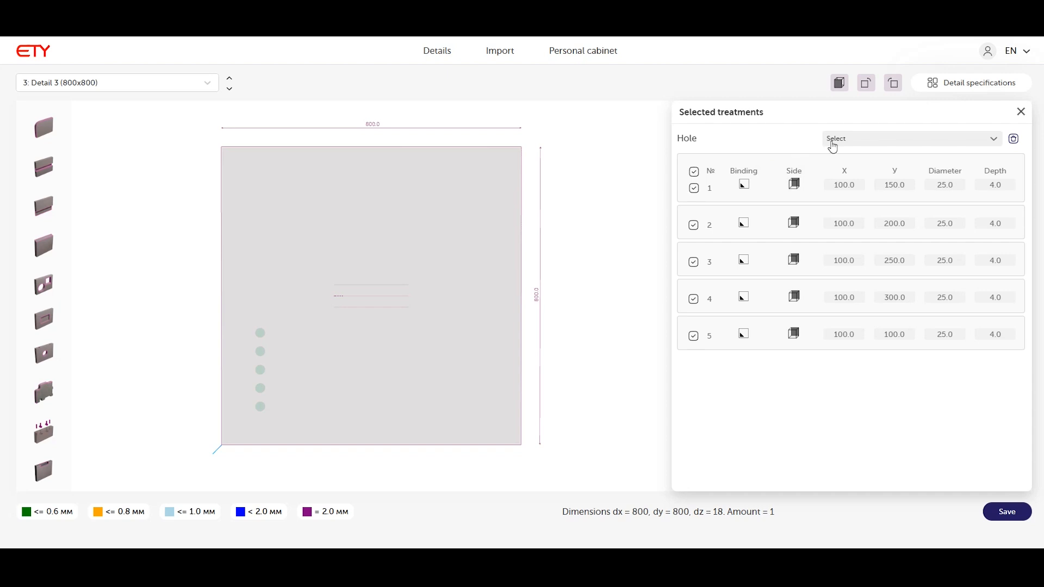
Step: Shift all the selected holes of Detail 3 horizontally as a group with an offset of 100 and save
{"action": "left_click", "coordinate": [852, 142]}
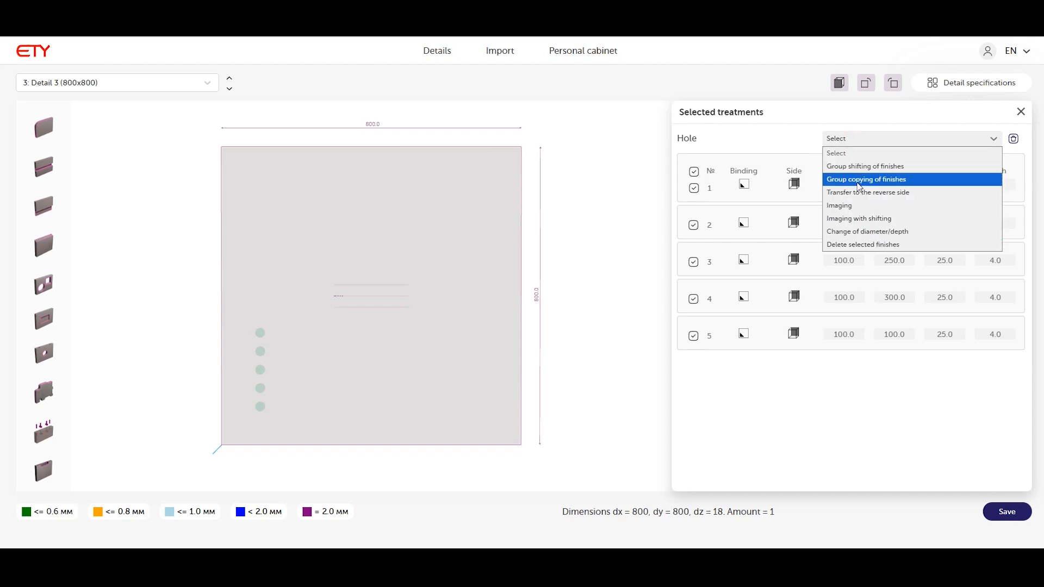
{"action": "left_click", "coordinate": [890, 168]}
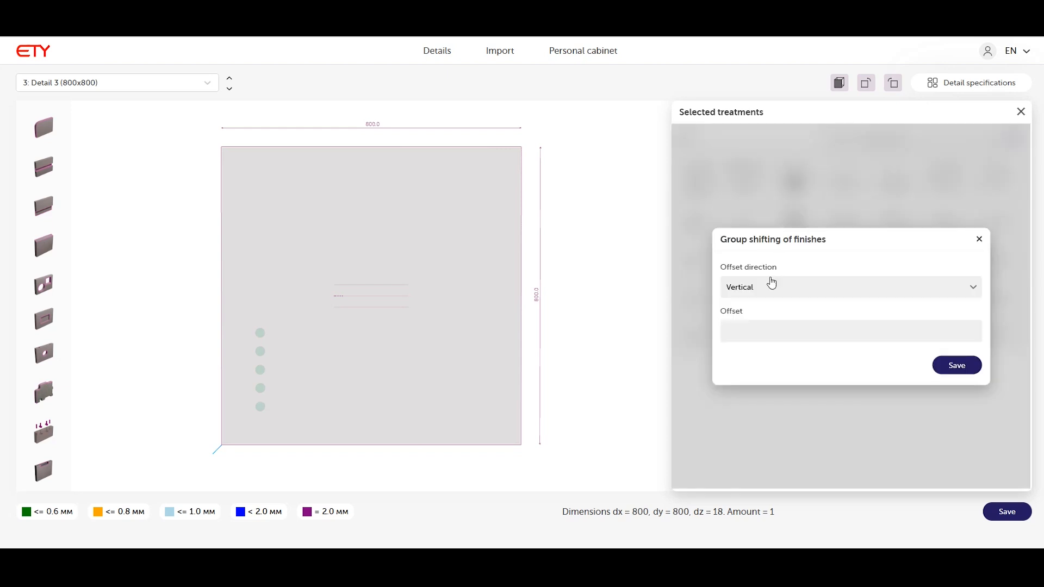
{"action": "left_click", "coordinate": [776, 287]}
{"action": "left_click", "coordinate": [774, 308]}
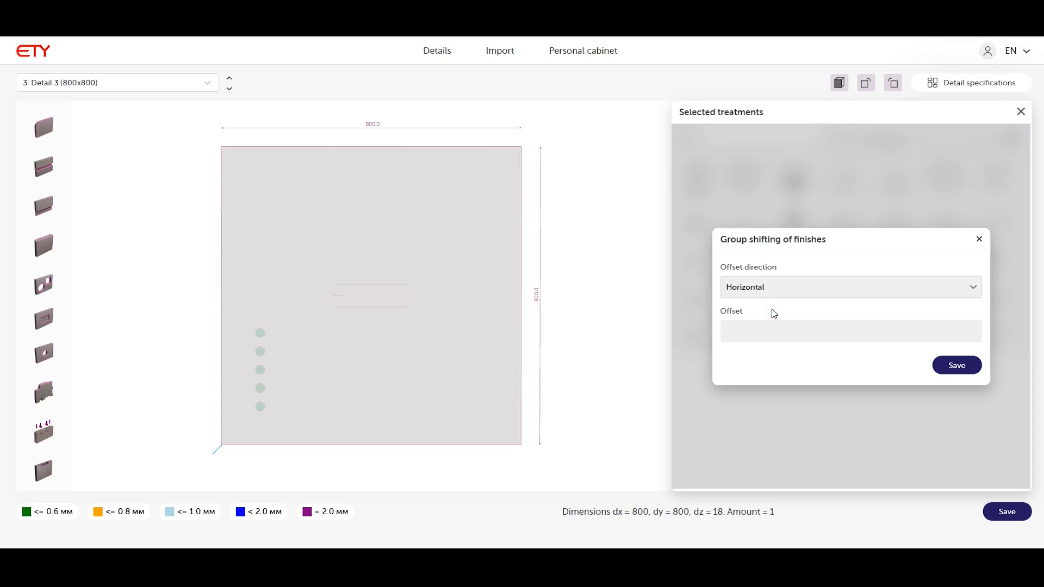
{"action": "left_click", "coordinate": [742, 329]}
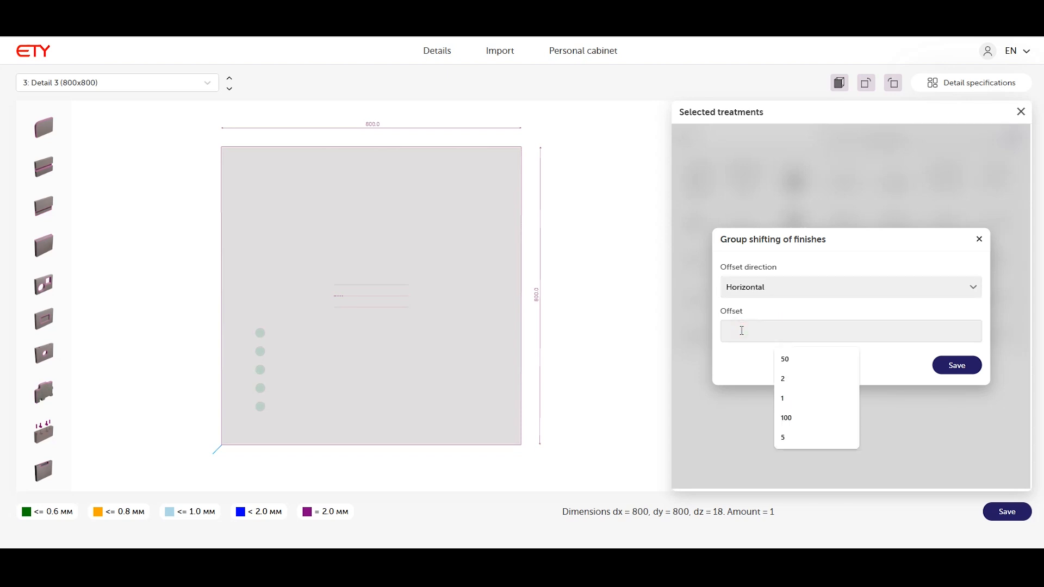
{"action": "type", "text": "100"}
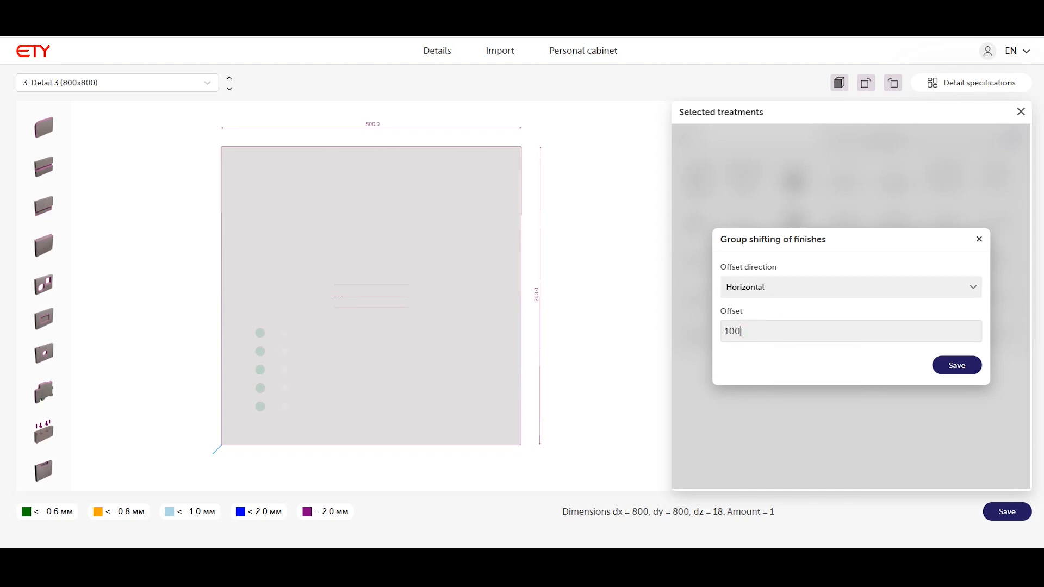
{"action": "left_click", "coordinate": [958, 366]}
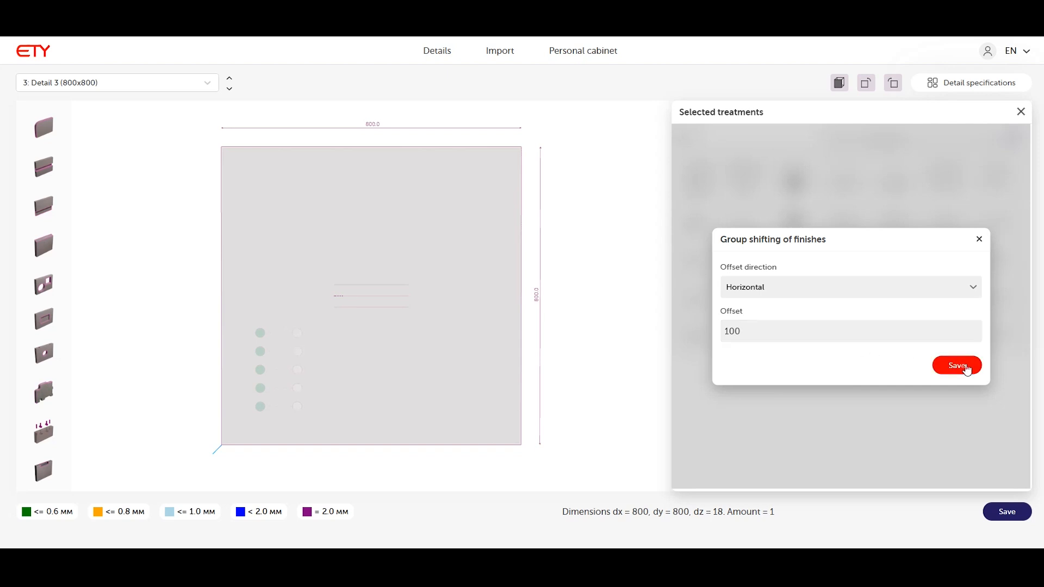
{"action": "left_click_drag", "start_coordinate": [629, 321], "coordinate": [650, 327]}
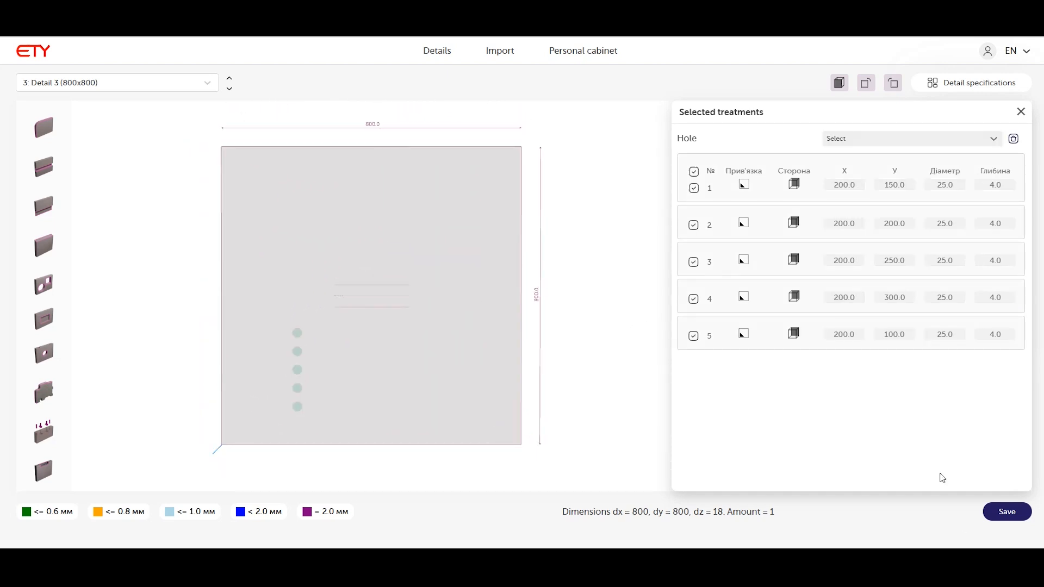
Step: Copy all the selected holes of Detail 3 as a group in the horizontal direction with an offset of 300 and save
{"action": "left_click", "coordinate": [848, 139]}
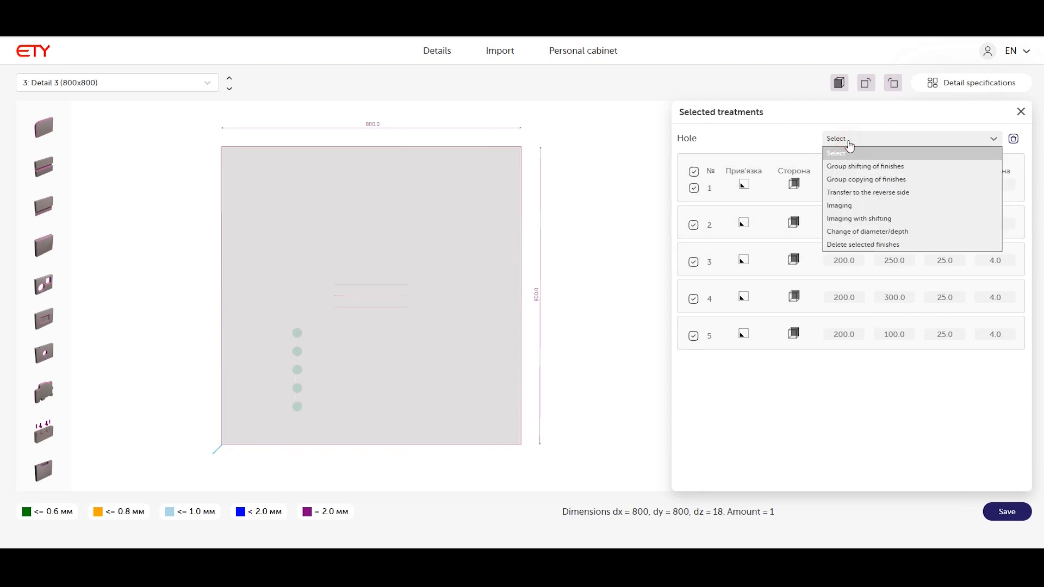
{"action": "left_click", "coordinate": [865, 181]}
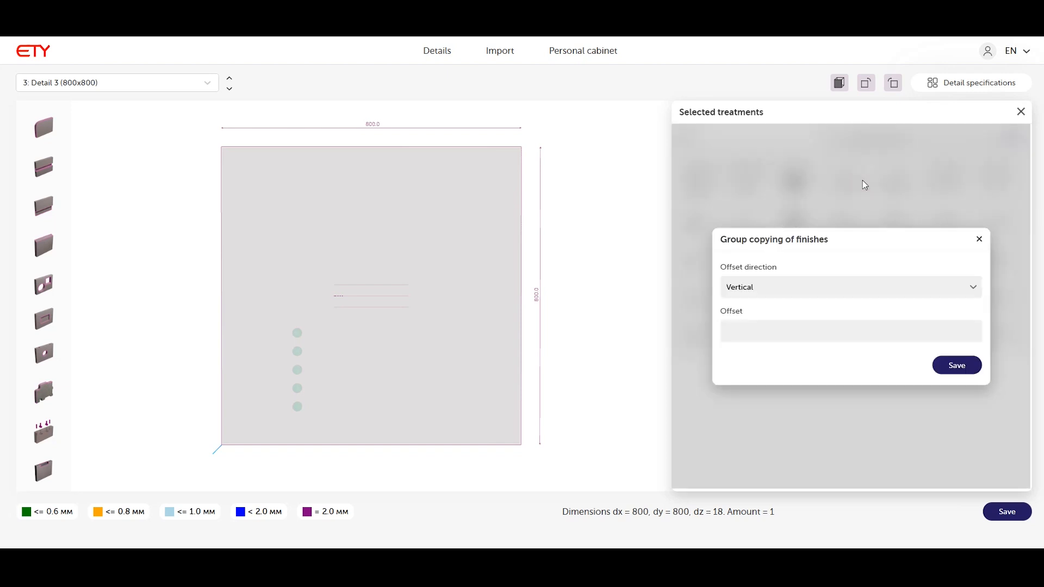
{"action": "left_click", "coordinate": [771, 291]}
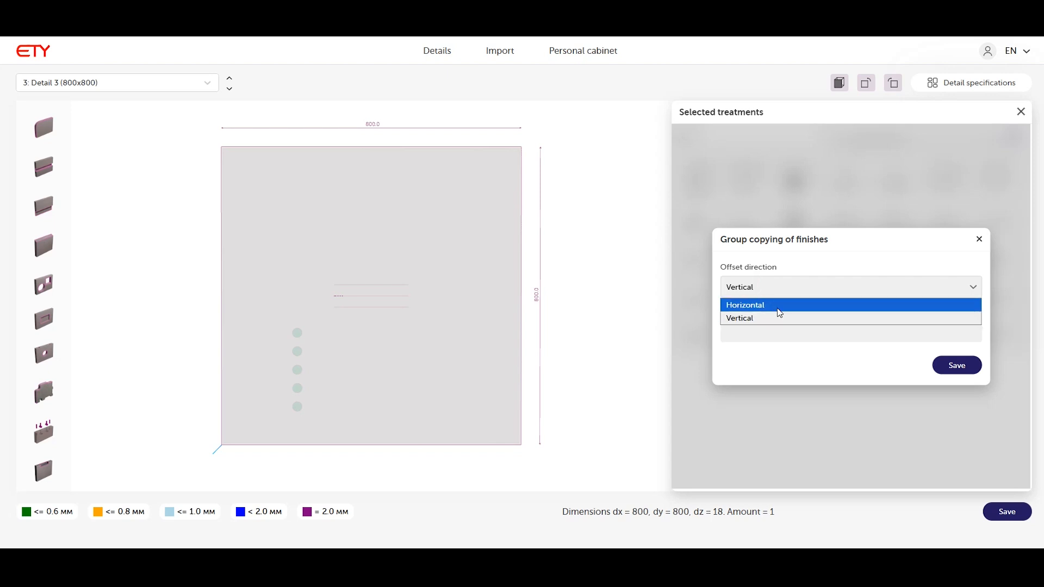
{"action": "left_click", "coordinate": [781, 305]}
{"action": "left_click", "coordinate": [751, 332]}
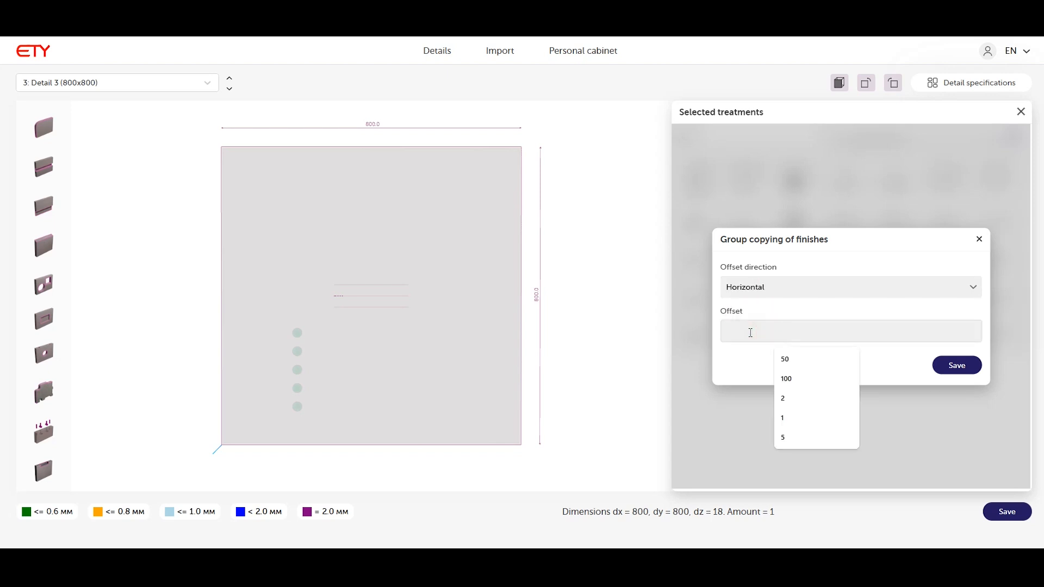
{"action": "type", "text": "300"}
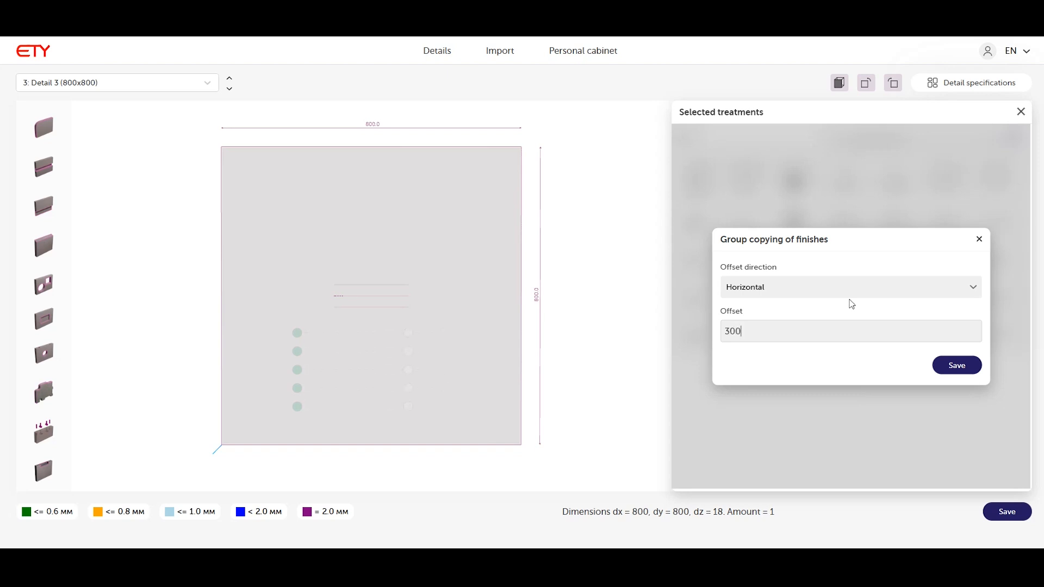
{"action": "left_click", "coordinate": [959, 366]}
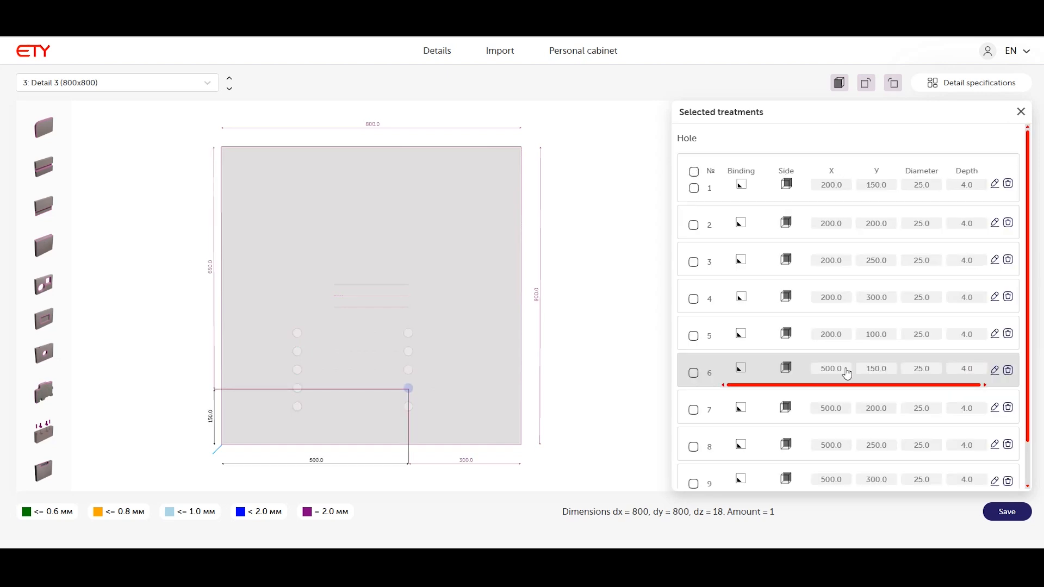
{"action": "left_click_drag", "start_coordinate": [466, 361], "coordinate": [664, 341]}
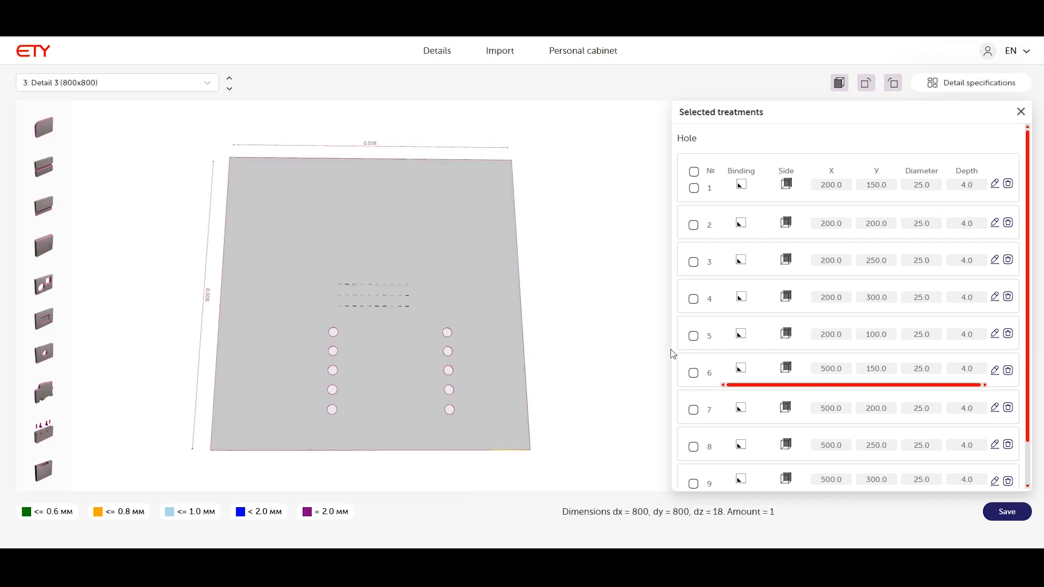
{"action": "scroll", "coordinate": [859, 412], "scroll_direction": "down", "scroll_amount": 1}
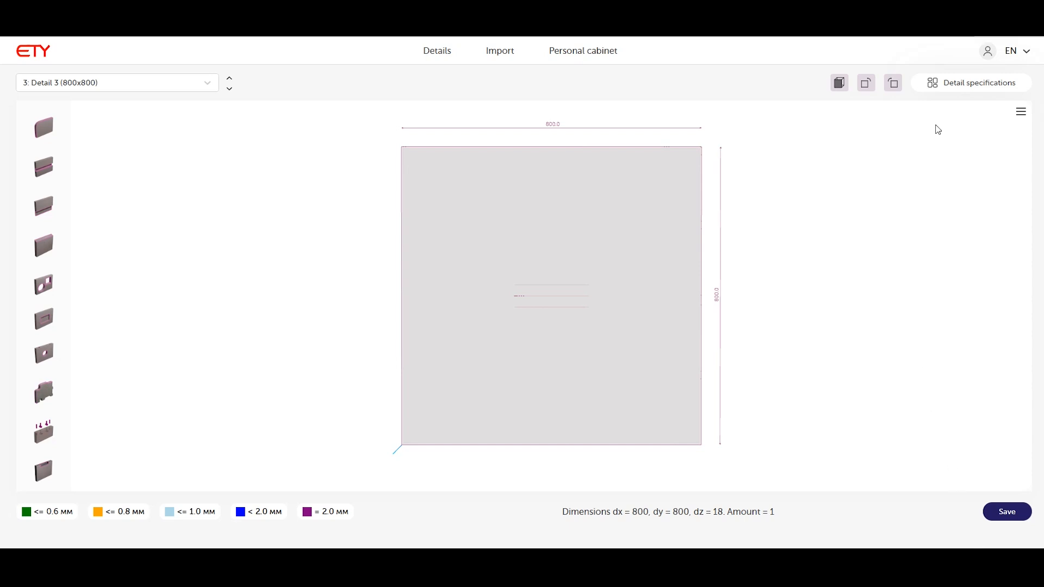
Step: Set Detail 3's upper edge to ABS edging 23x0.8 79098, lower edge to PVC edging 22x1.0 260 and length to 900 mm, and save
{"action": "left_click", "coordinate": [949, 88]}
{"action": "left_click", "coordinate": [774, 206]}
{"action": "left_click", "coordinate": [824, 254]}
{"action": "left_click", "coordinate": [949, 209]}
{"action": "left_click", "coordinate": [795, 303]}
{"action": "double_click", "coordinate": [795, 299]}
{"action": "type", "text": "900"}
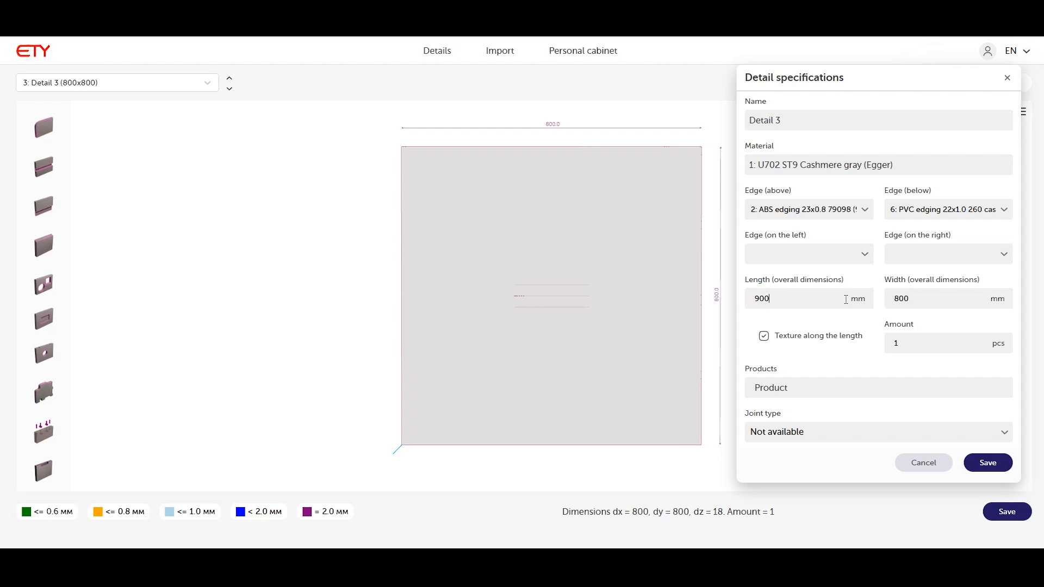
{"action": "left_click", "coordinate": [974, 462]}
Step: Apply the Contours joint type to Detail 3 with material U702 ST9 Cashmere gray (Egger) and save the detail specifications
{"action": "left_click", "coordinate": [960, 85]}
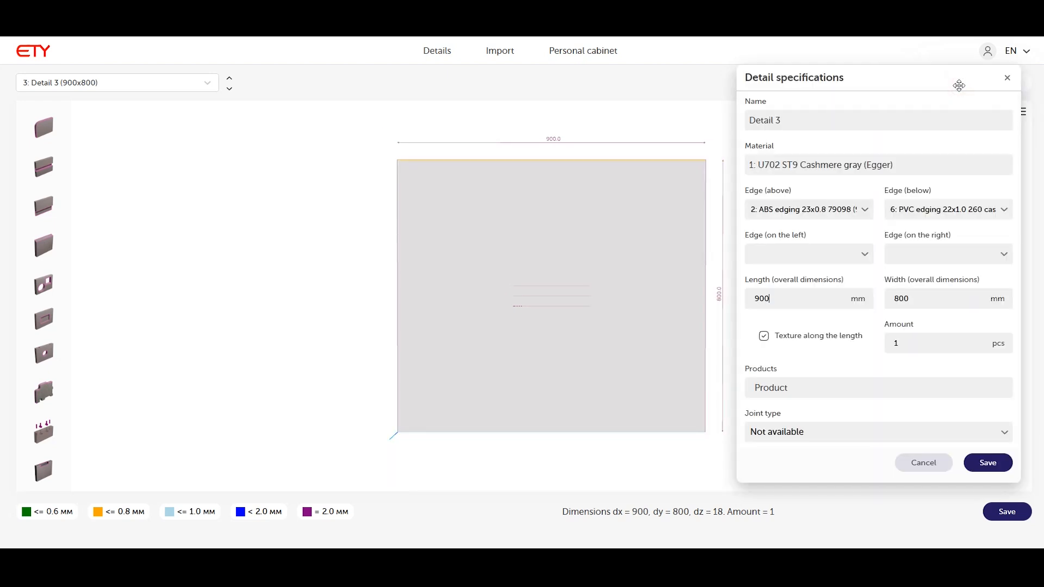
{"action": "left_click", "coordinate": [841, 434]}
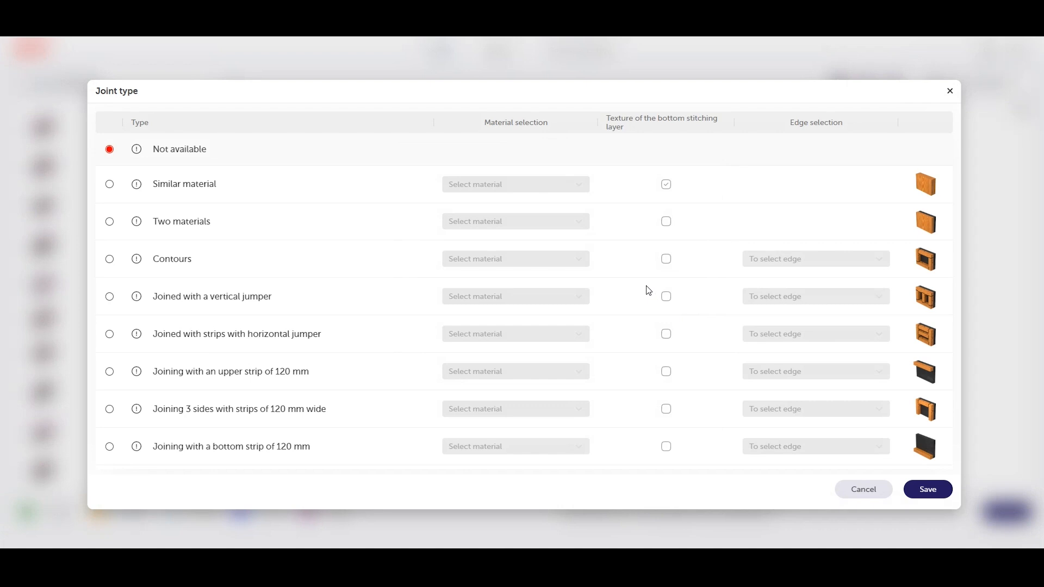
{"action": "left_click", "coordinate": [109, 259]}
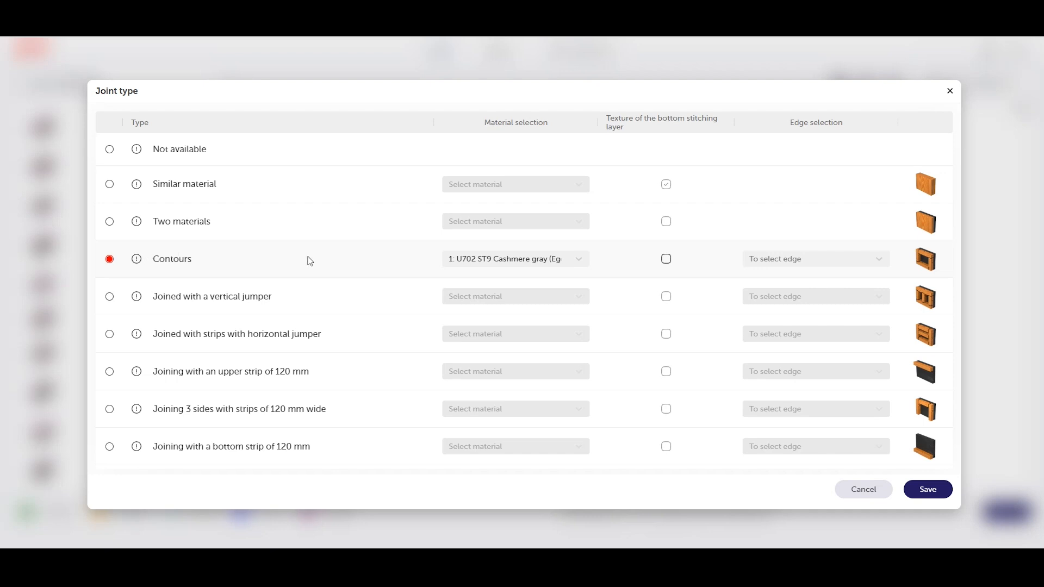
{"action": "left_click", "coordinate": [925, 491]}
{"action": "left_click", "coordinate": [991, 463]}
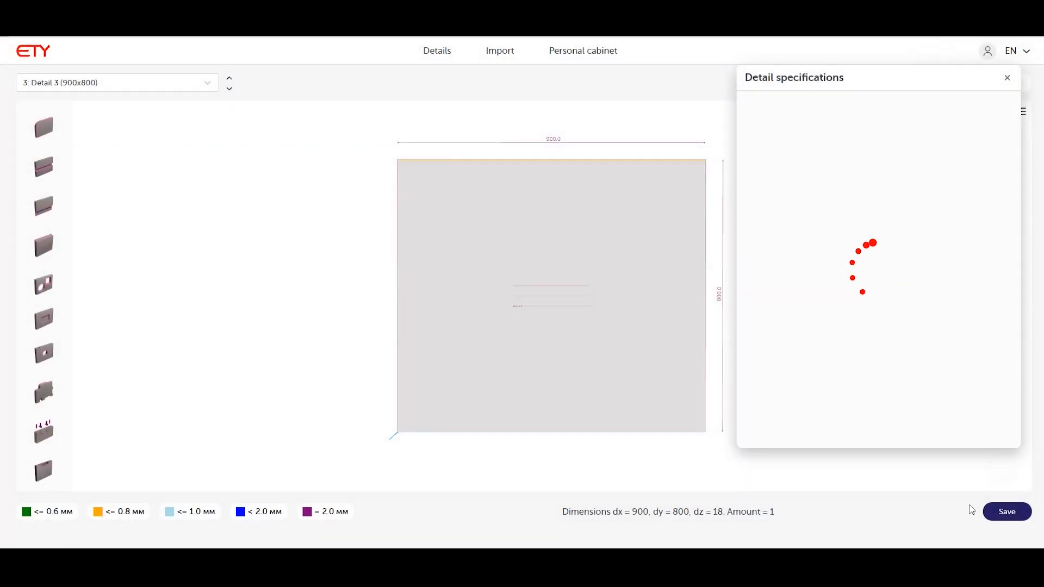
{"action": "left_click_drag", "start_coordinate": [890, 317], "coordinate": [624, 294]}
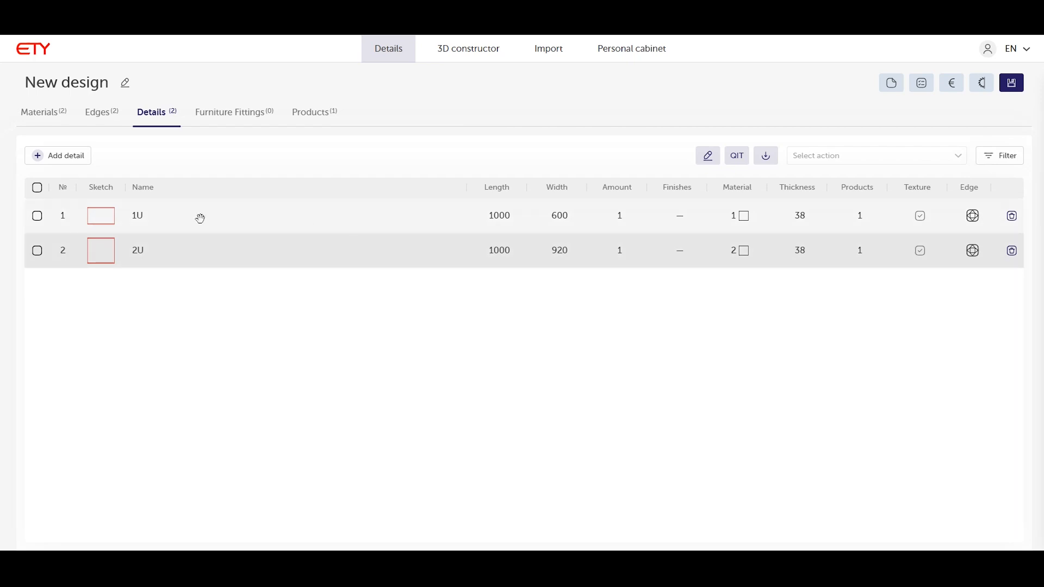
Step: Examine the rounded edges of countertops 1U and 2U in the 3D constructor and return to the details list
{"action": "left_click", "coordinate": [106, 217]}
{"action": "left_click_drag", "start_coordinate": [217, 271], "coordinate": [287, 322]}
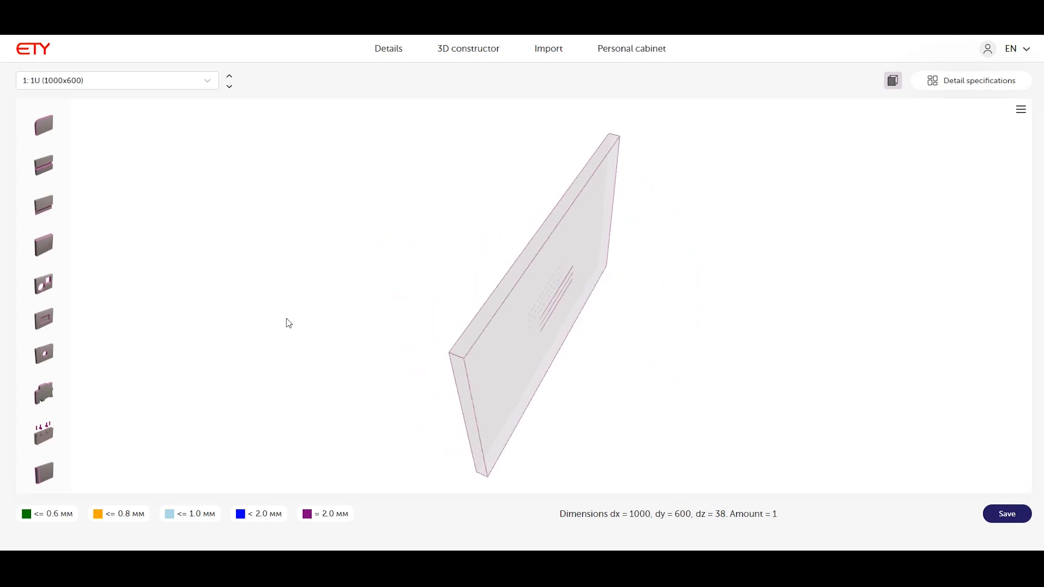
{"action": "left_click", "coordinate": [230, 86]}
{"action": "left_click_drag", "start_coordinate": [307, 262], "coordinate": [339, 226]}
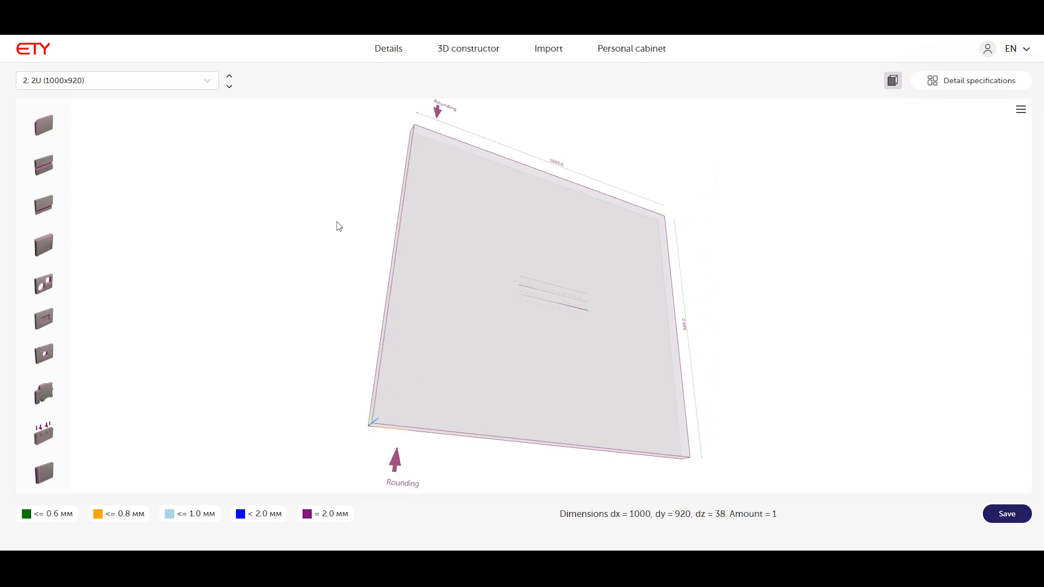
{"action": "left_click", "coordinate": [1007, 513]}
Step: Set up a new detail in PF Kronospan K215 BS R3 Dune White, 800 mm long and 600 mm wide, with Soft cut (20 mm) enabled
{"action": "left_click", "coordinate": [56, 154]}
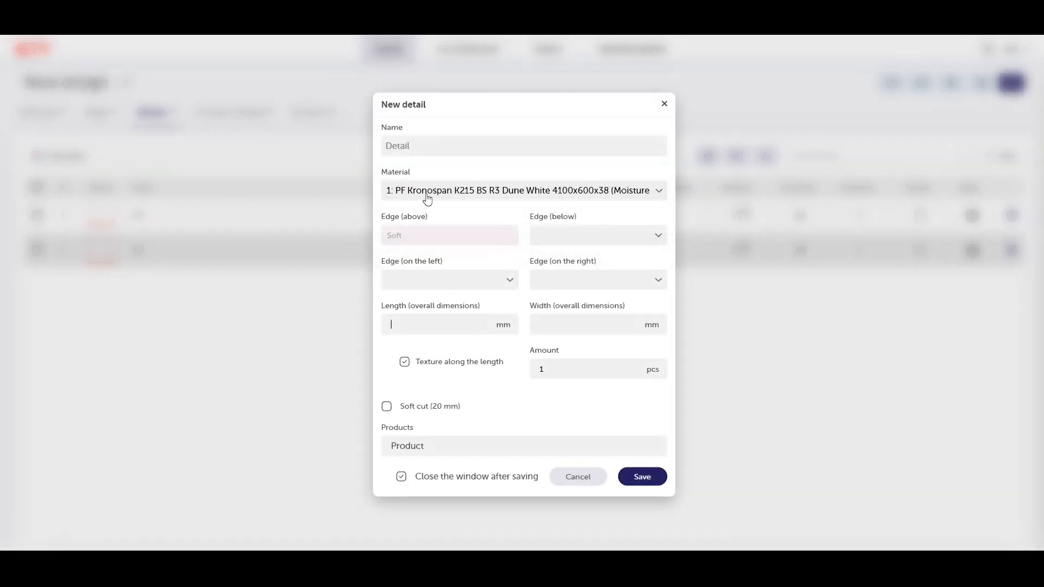
{"action": "left_click", "coordinate": [427, 195]}
{"action": "left_click", "coordinate": [420, 210]}
{"action": "left_click", "coordinate": [416, 322]}
{"action": "type", "text": "800"}
{"action": "left_click", "coordinate": [568, 329]}
{"action": "type", "text": "600"}
{"action": "left_click", "coordinate": [395, 411]}
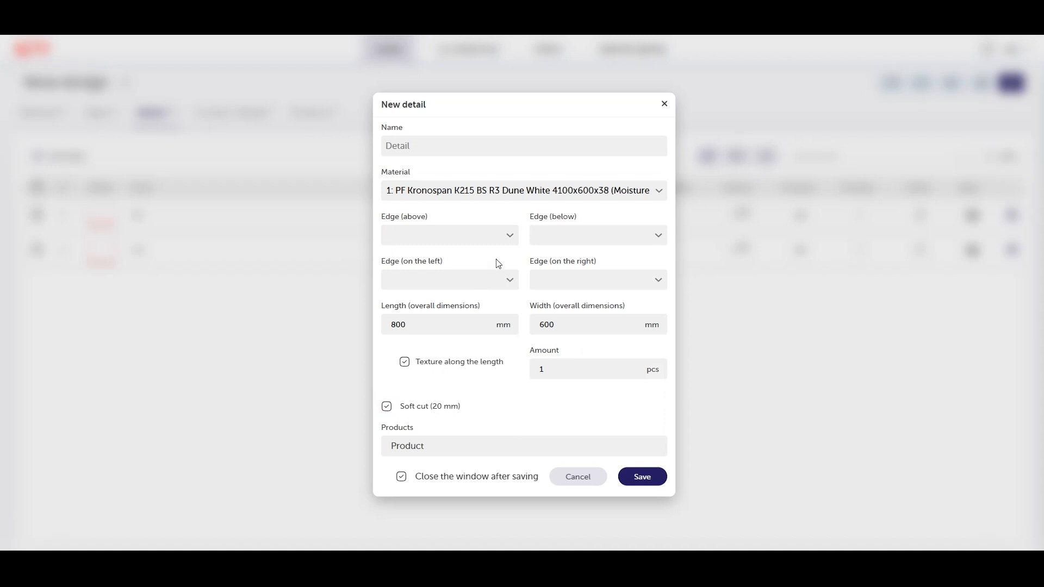
Step: Switch the new detail to PF Egger H3331 ST10 R3 Natural Nebraska oak with width 920 mm, and discard it without saving
{"action": "left_click", "coordinate": [438, 191]}
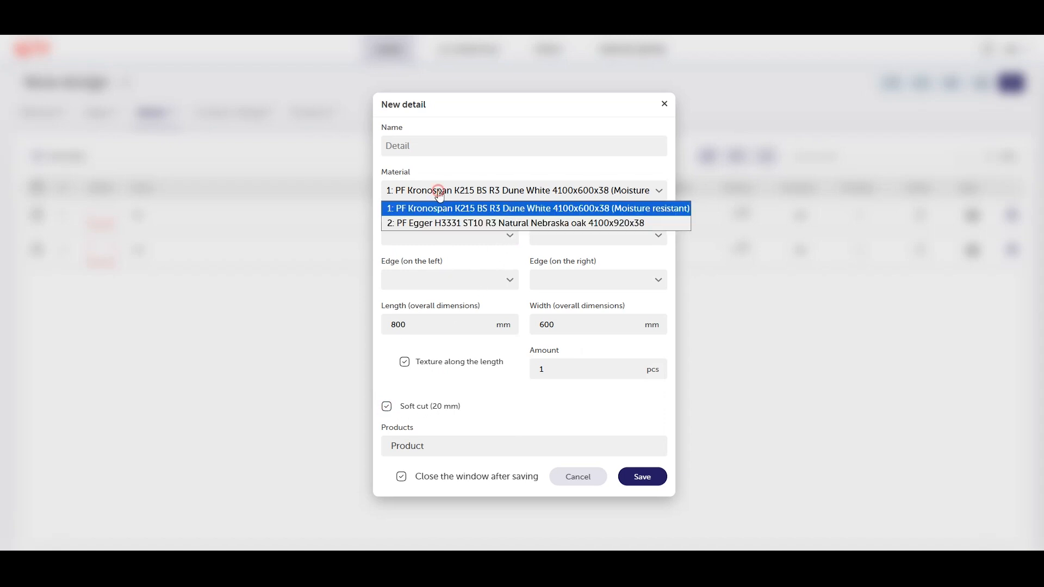
{"action": "left_click", "coordinate": [421, 223]}
{"action": "left_click", "coordinate": [559, 325]}
{"action": "key", "text": "ctrl+a"}
{"action": "type", "text": "920"}
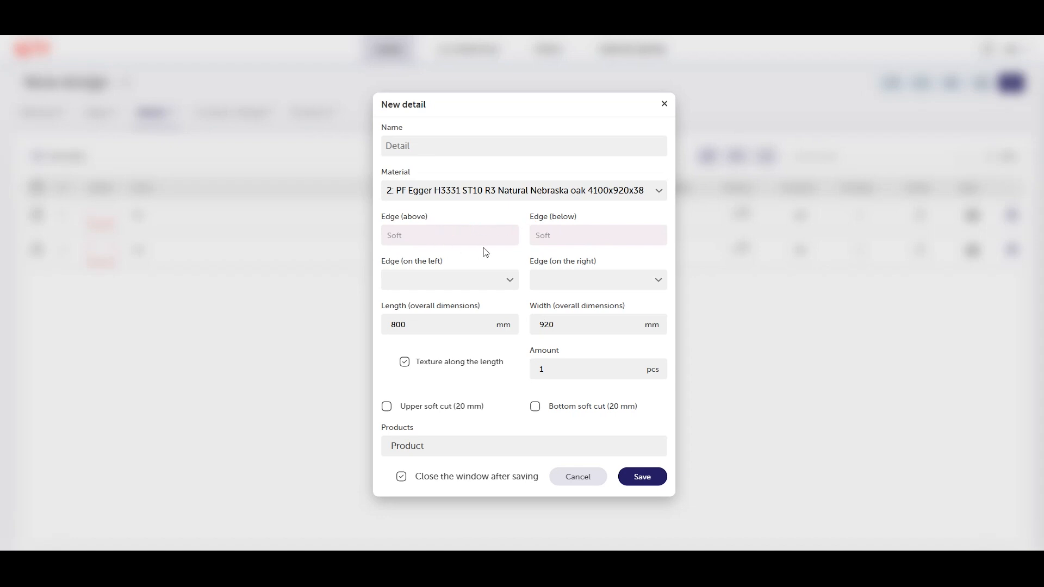
{"action": "left_click", "coordinate": [664, 103]}
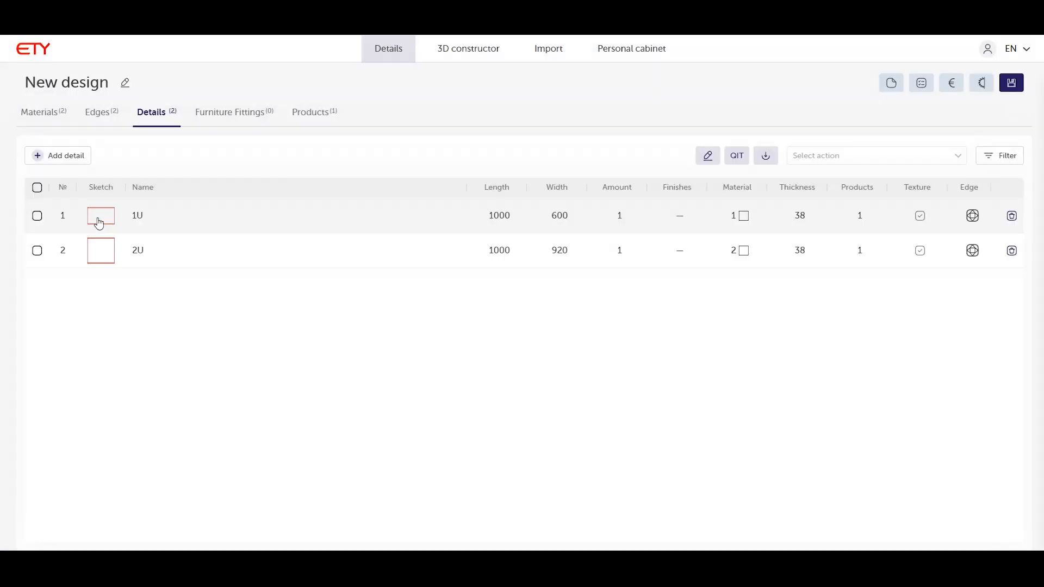
Step: Open countertop 1U in the constructor and preview the Countertop radius corner template on it
{"action": "left_click", "coordinate": [100, 227]}
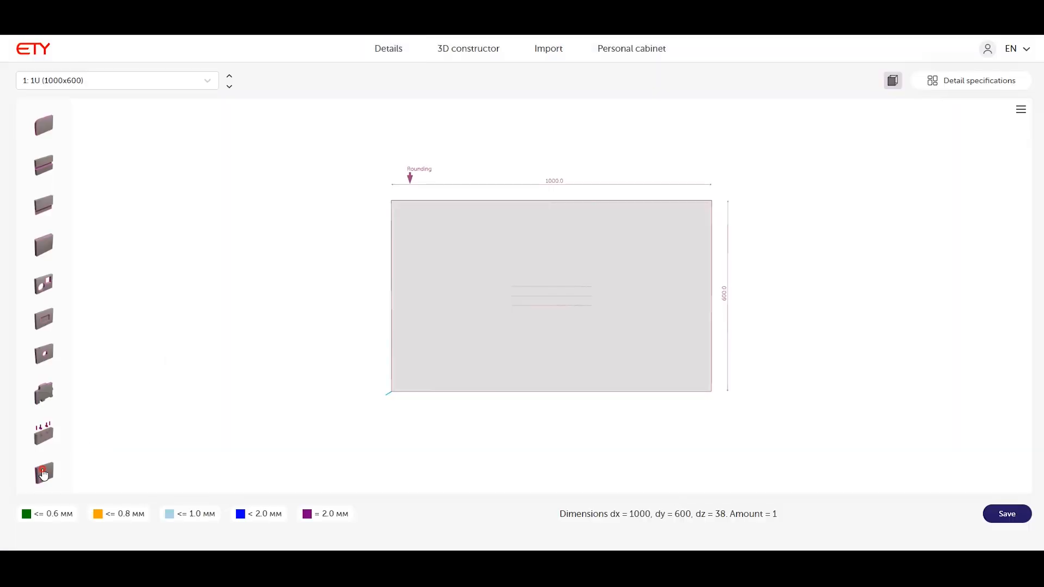
{"action": "left_click", "coordinate": [45, 471]}
{"action": "left_click", "coordinate": [146, 157]}
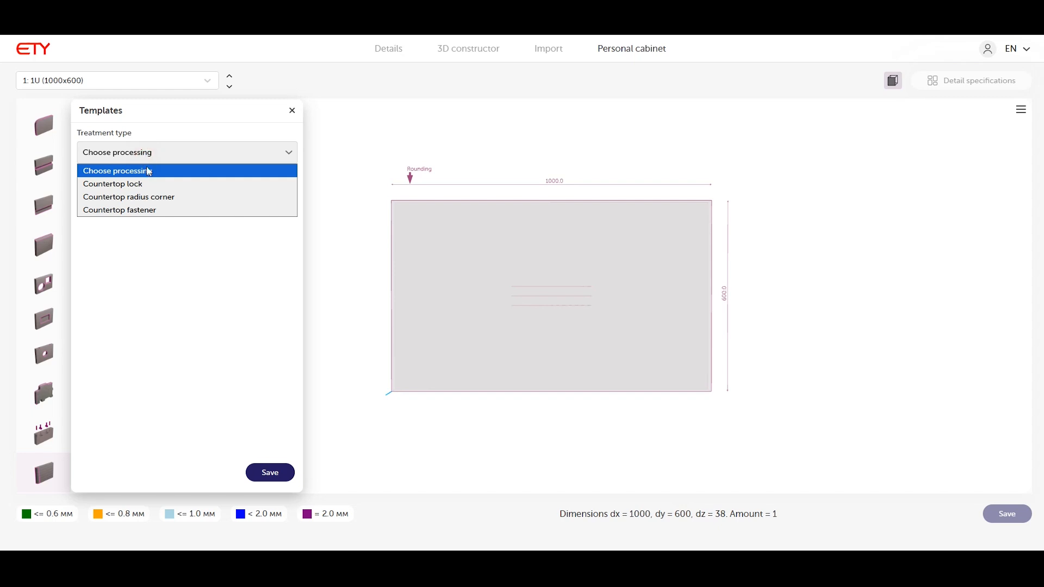
{"action": "left_click", "coordinate": [227, 197]}
{"action": "mouse_move", "coordinate": [363, 226]}
{"action": "left_mouse_down"}
{"action": "mouse_move", "coordinate": [434, 233]}
{"action": "mouse_move", "coordinate": [370, 216]}
{"action": "left_mouse_up"}
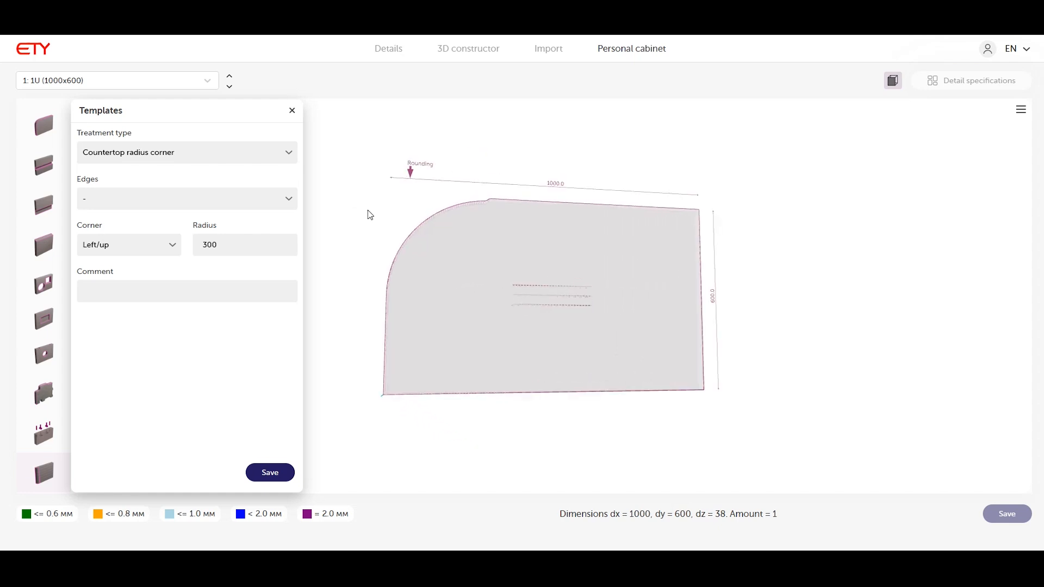
Step: Add the Countertop lock template on the left end face of countertop 1U and save it
{"action": "left_click", "coordinate": [207, 153]}
{"action": "left_click", "coordinate": [194, 170]}
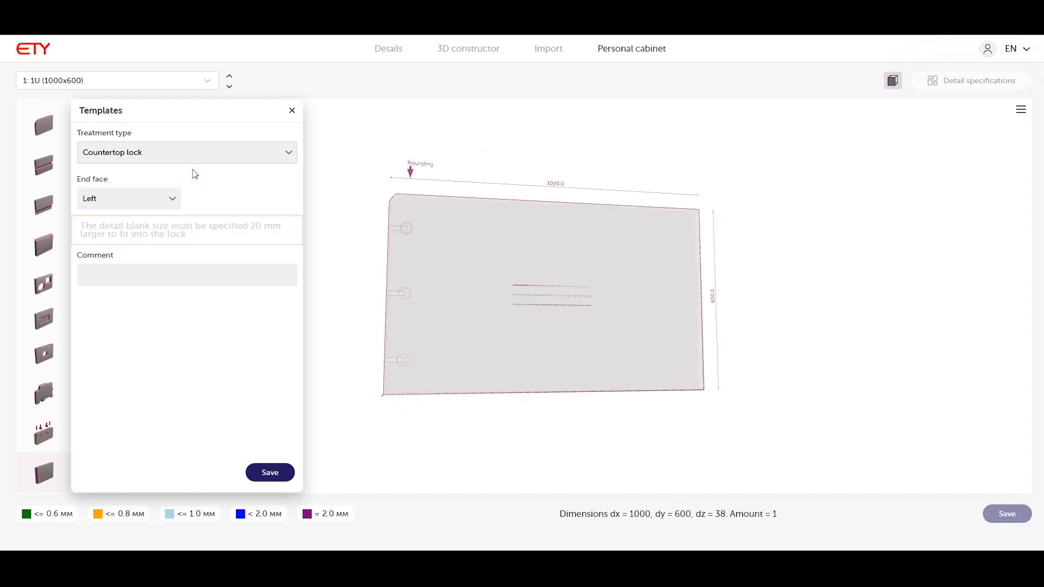
{"action": "mouse_move", "coordinate": [312, 286]}
{"action": "left_mouse_down"}
{"action": "mouse_move", "coordinate": [326, 321]}
{"action": "mouse_move", "coordinate": [345, 328]}
{"action": "mouse_move", "coordinate": [471, 300]}
{"action": "left_mouse_up"}
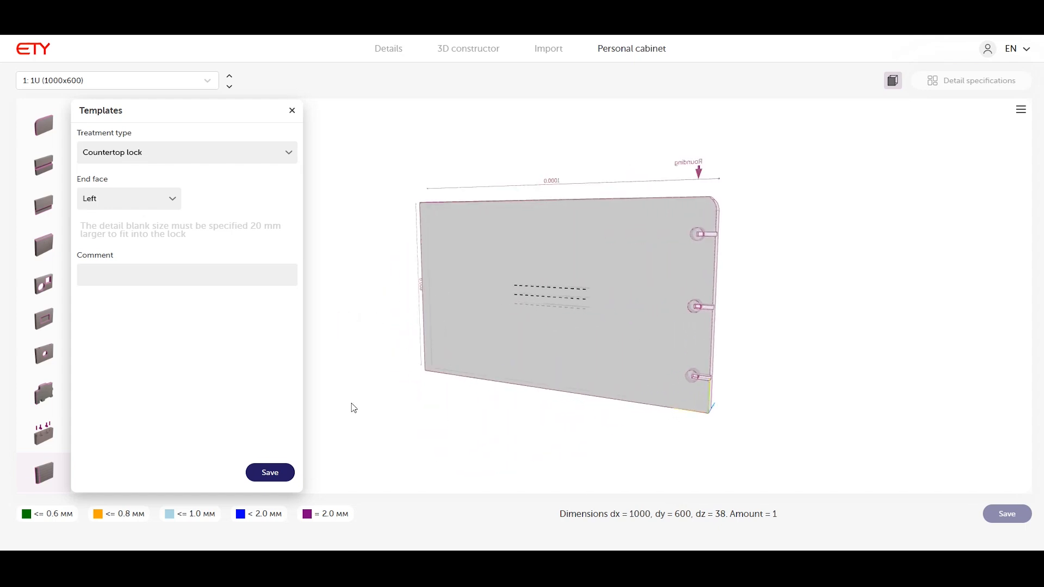
{"action": "left_click", "coordinate": [280, 479]}
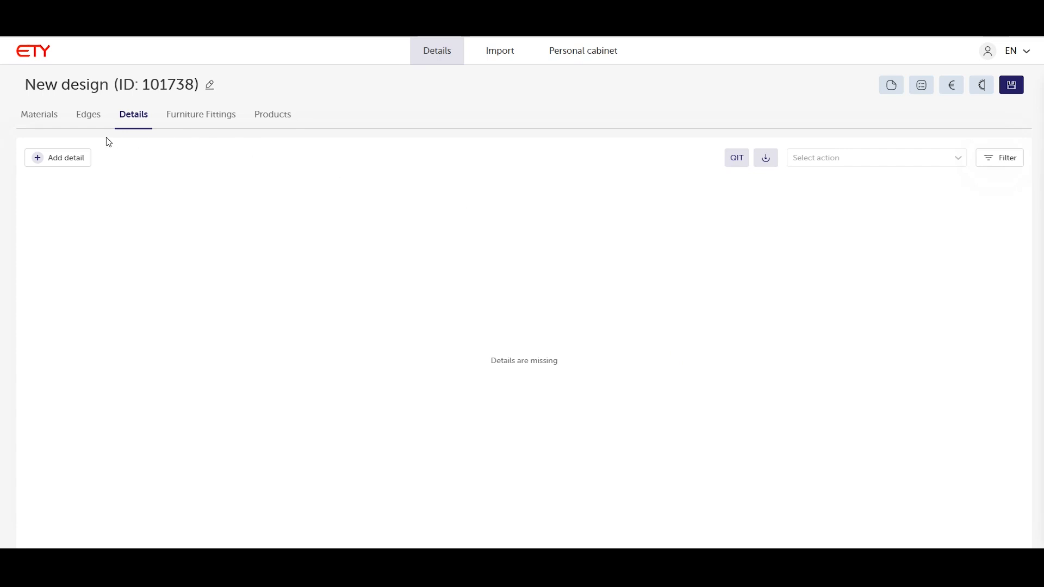
Step: Start a new detail in Compact plate Egger F206 ST9 R1.5 Stone Pietra Grigia black with length 1000 mm and width 600 mm
{"action": "left_click", "coordinate": [76, 159]}
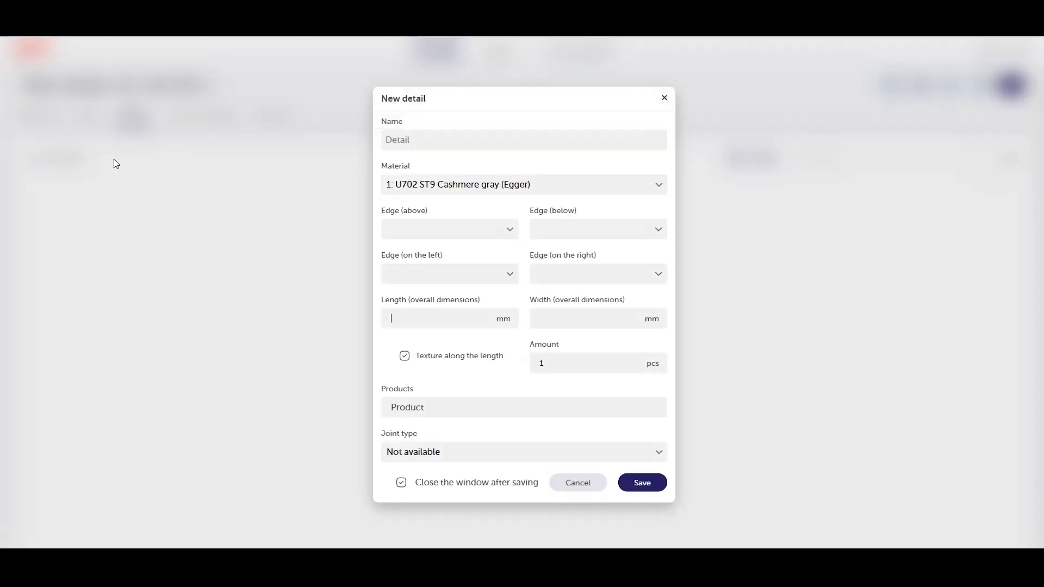
{"action": "left_click", "coordinate": [655, 185]}
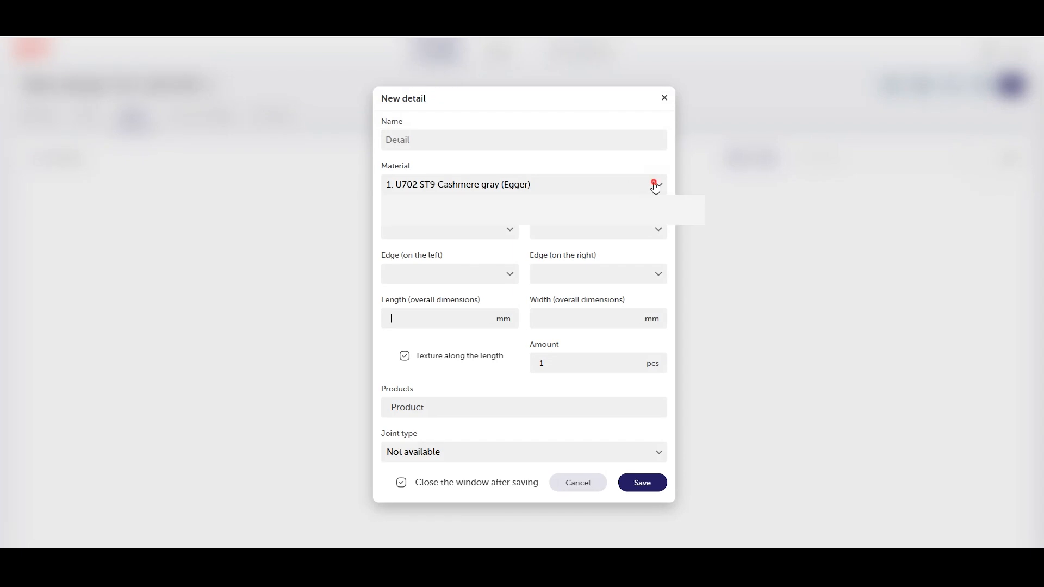
{"action": "left_click", "coordinate": [665, 220]}
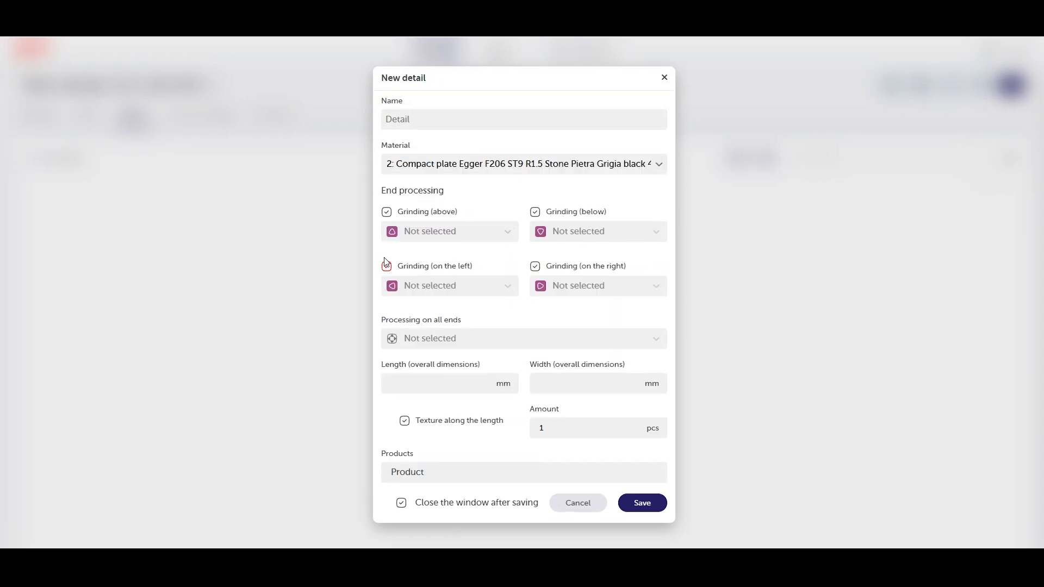
{"action": "left_click", "coordinate": [386, 212]}
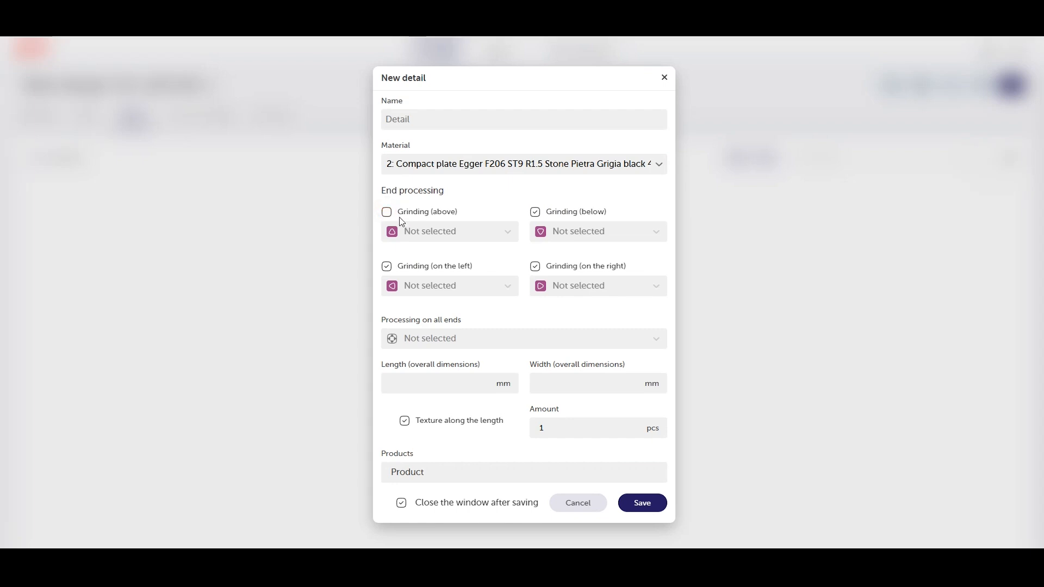
{"action": "left_click", "coordinate": [398, 382]}
{"action": "type", "text": "1000"}
{"action": "type", "text": "600"}
Step: Set the upper end processing to 0.5/2 mm double-sided chamfer (0.5 on the front) and the lower one to End rounding R13
{"action": "left_click", "coordinate": [506, 235]}
{"action": "scroll", "coordinate": [461, 305], "scroll_direction": "down", "scroll_amount": 5}
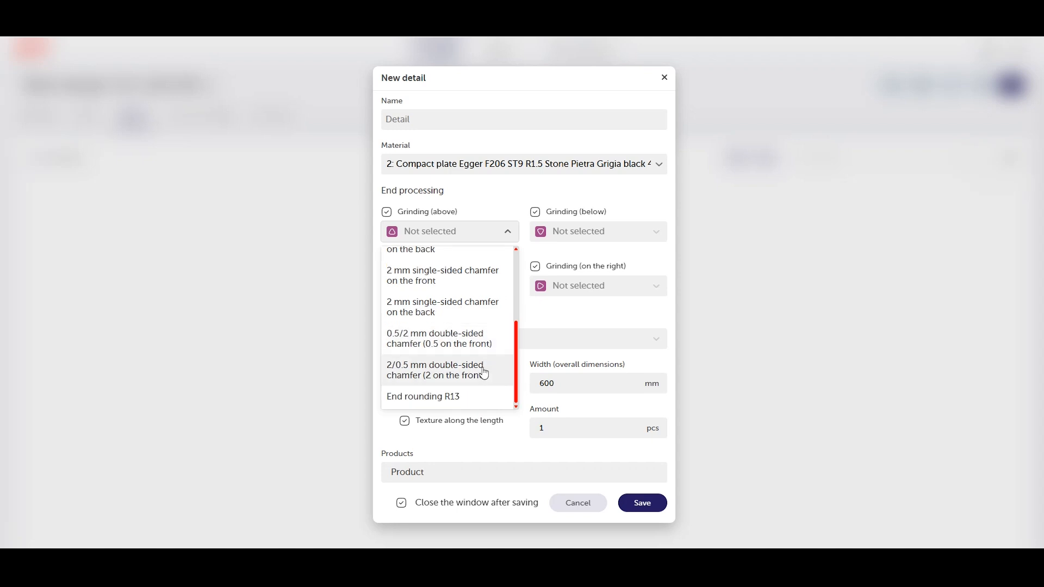
{"action": "left_click", "coordinate": [473, 338]}
{"action": "left_click", "coordinate": [645, 233]}
{"action": "scroll", "coordinate": [580, 349], "scroll_direction": "down", "scroll_amount": 5}
{"action": "left_click", "coordinate": [556, 398]}
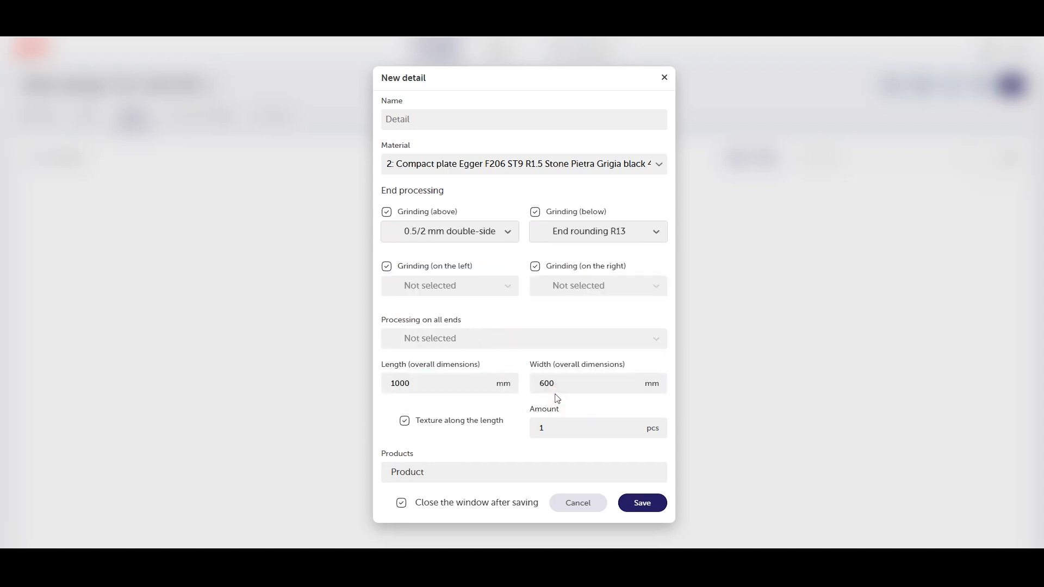
Step: Set a 0.5 mm single-sided chamfer on the left end and a 2 mm single-sided chamfer on the right, and save the detail
{"action": "left_click", "coordinate": [500, 287]}
{"action": "scroll", "coordinate": [450, 402], "scroll_direction": "down", "scroll_amount": 5}
{"action": "left_click", "coordinate": [451, 344]}
{"action": "left_click", "coordinate": [636, 288]}
{"action": "scroll", "coordinate": [577, 424], "scroll_direction": "down", "scroll_amount": 5}
{"action": "left_click", "coordinate": [588, 362]}
{"action": "left_click", "coordinate": [462, 343]}
{"action": "left_click", "coordinate": [530, 337]}
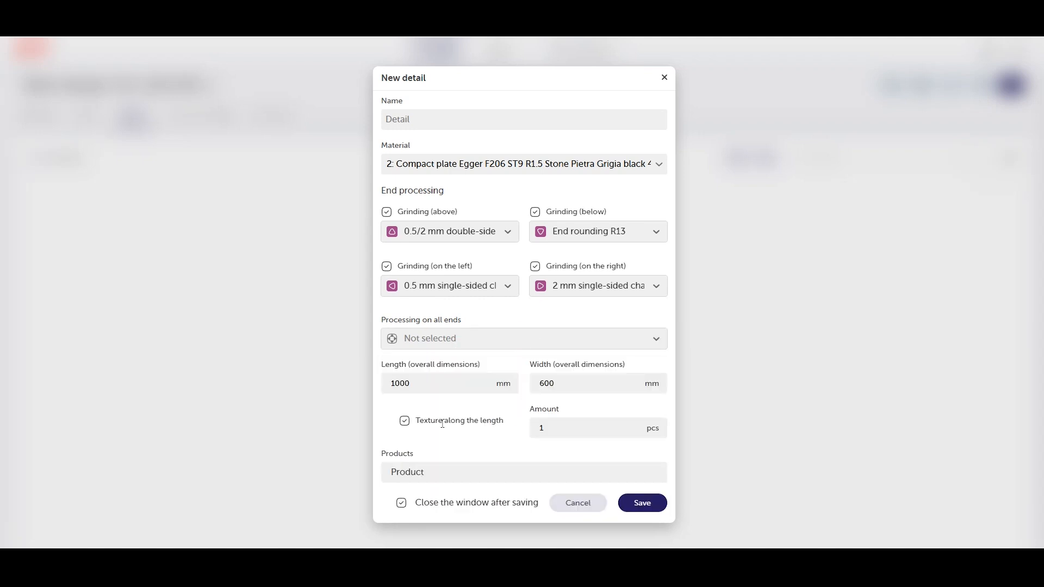
{"action": "left_click", "coordinate": [641, 504]}
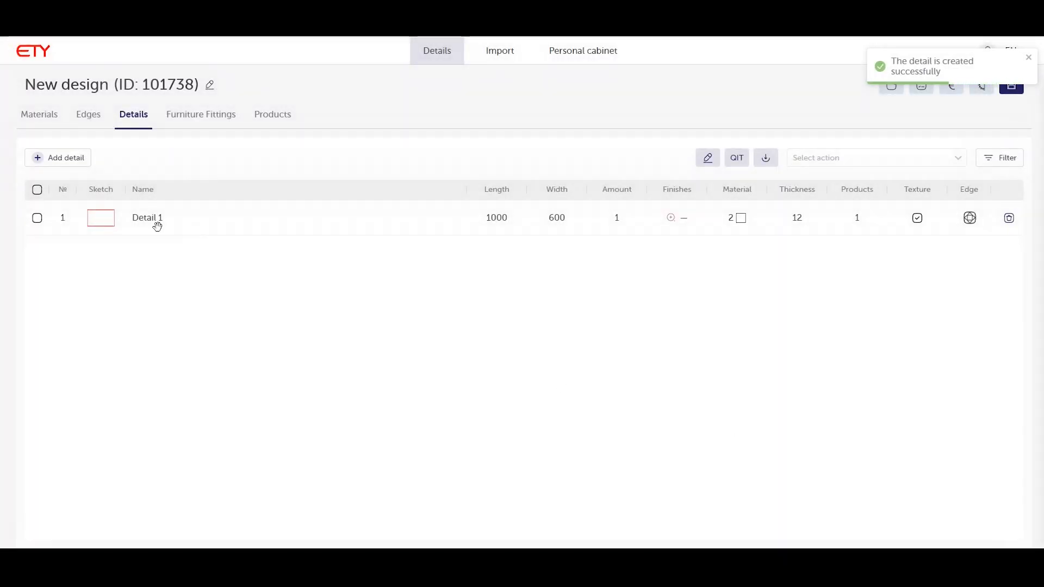
Step: Open Detail 1 in the 3D editor and inspect the treatments on its right and lower ends
{"action": "left_click", "coordinate": [149, 228]}
{"action": "left_click_drag", "start_coordinate": [350, 266], "coordinate": [426, 289]}
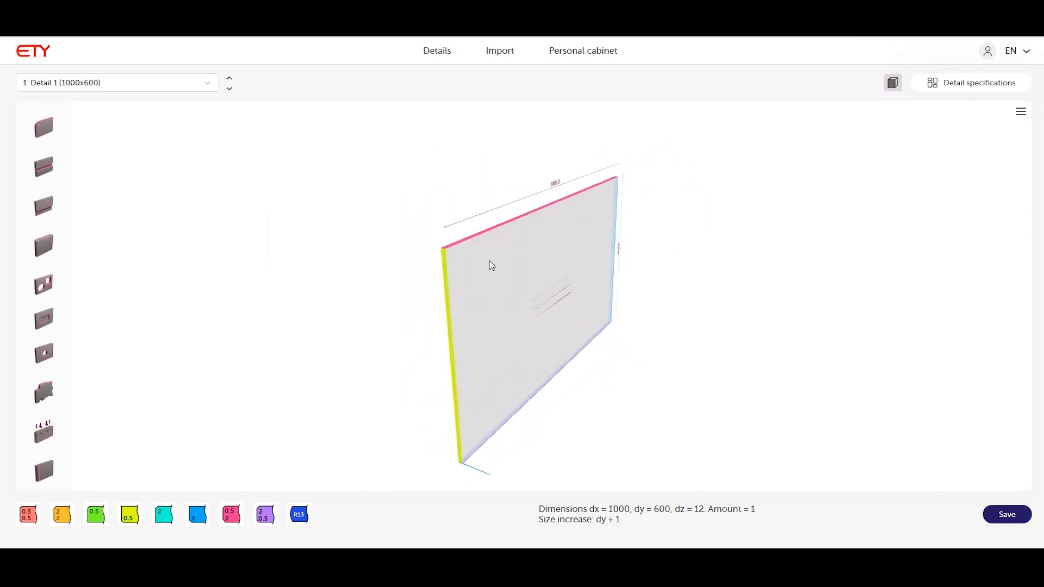
{"action": "left_click_drag", "start_coordinate": [514, 244], "coordinate": [563, 231]}
{"action": "mouse_move", "coordinate": [634, 239]}
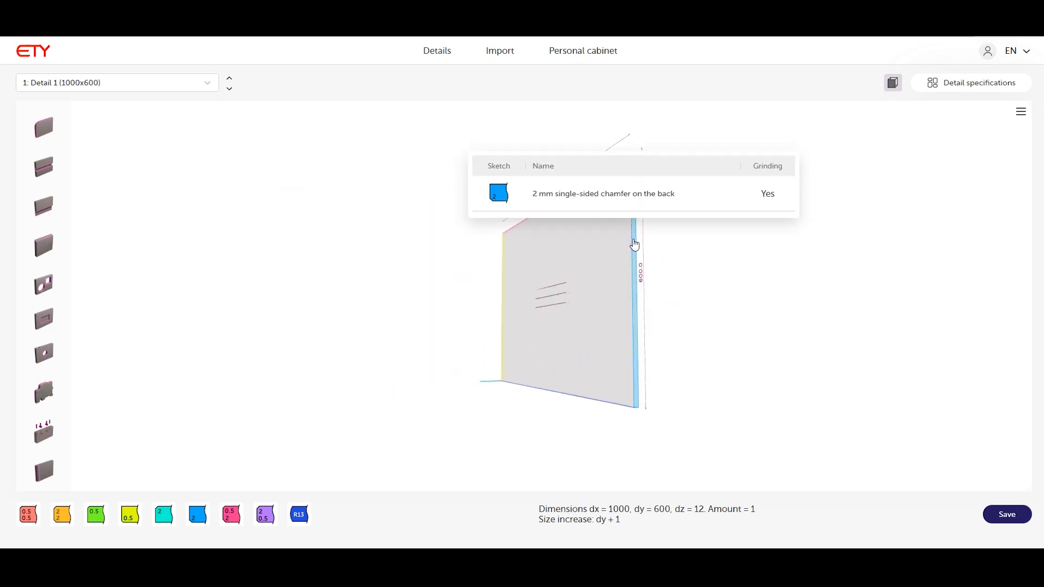
{"action": "left_click_drag", "start_coordinate": [601, 303], "coordinate": [618, 270]}
{"action": "mouse_move", "coordinate": [623, 276]}
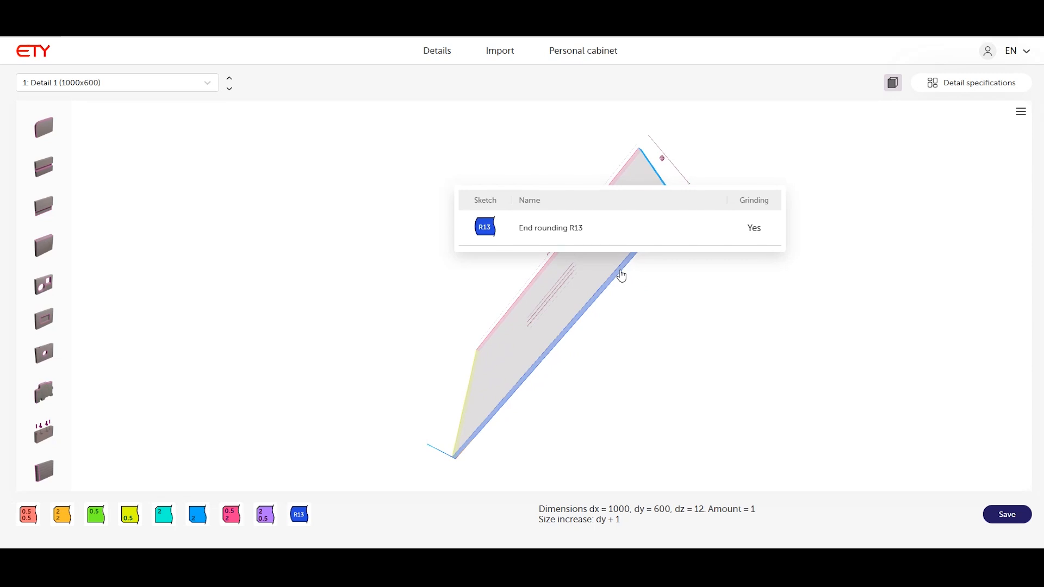
Step: Add a Г-shape curvilinear cutout of 100 × 100 with radius 10 at the left/down corner, with a 2/2 mm double-sided chamfer, and save it
{"action": "left_click", "coordinate": [54, 391]}
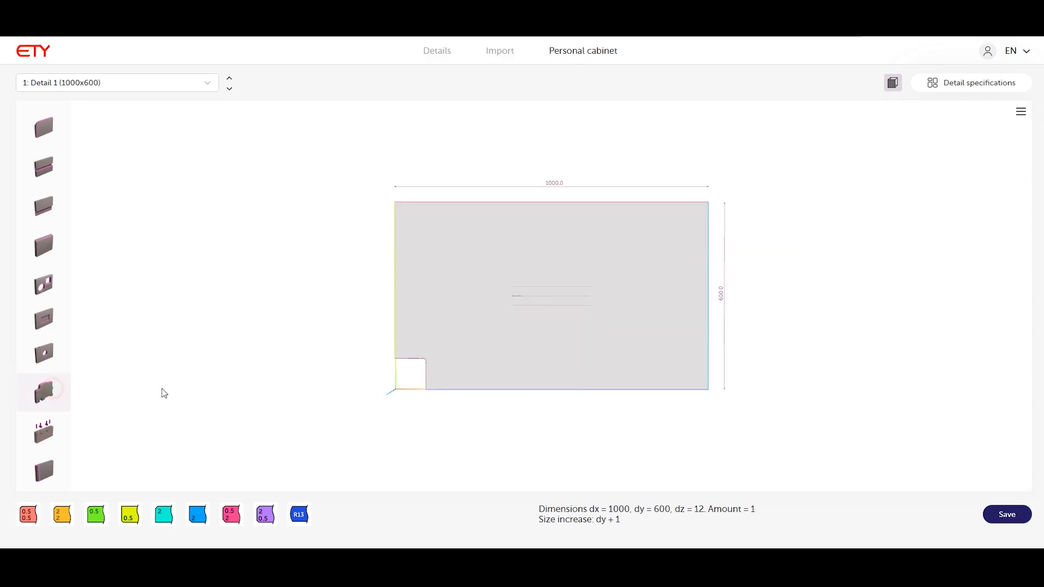
{"action": "left_click", "coordinate": [223, 157]}
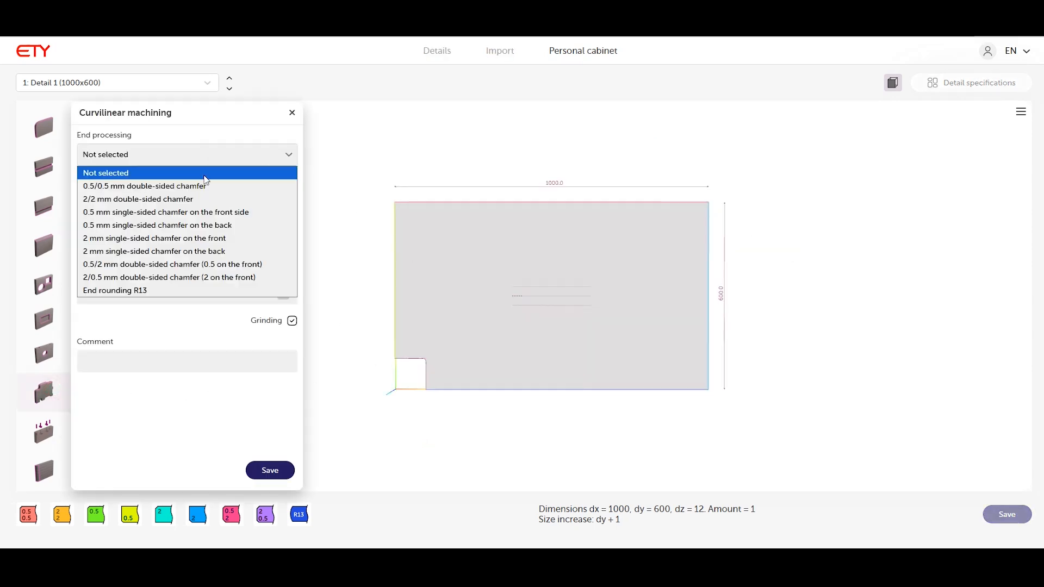
{"action": "left_click", "coordinate": [191, 199]}
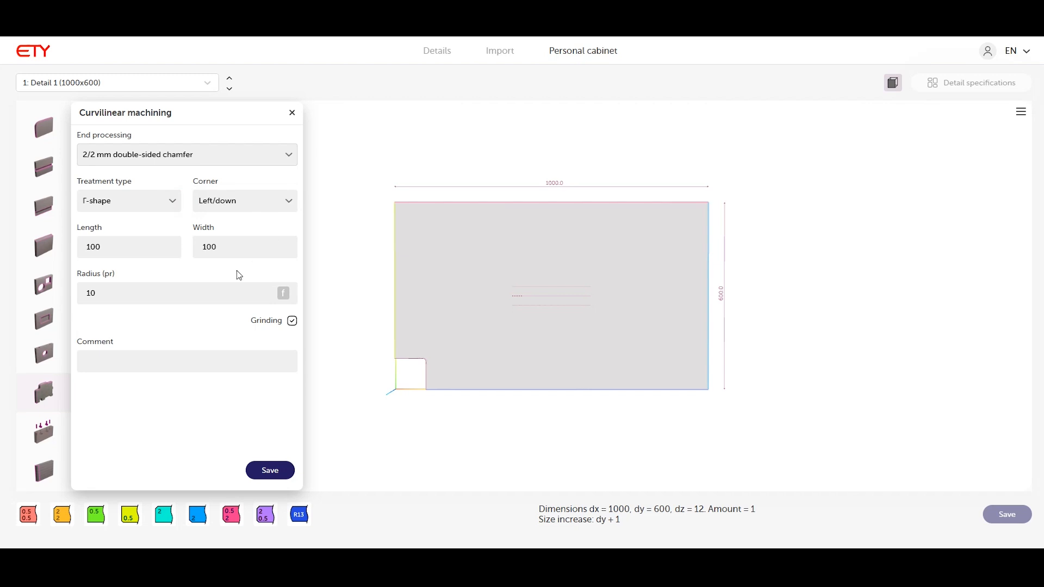
{"action": "left_click", "coordinate": [257, 470]}
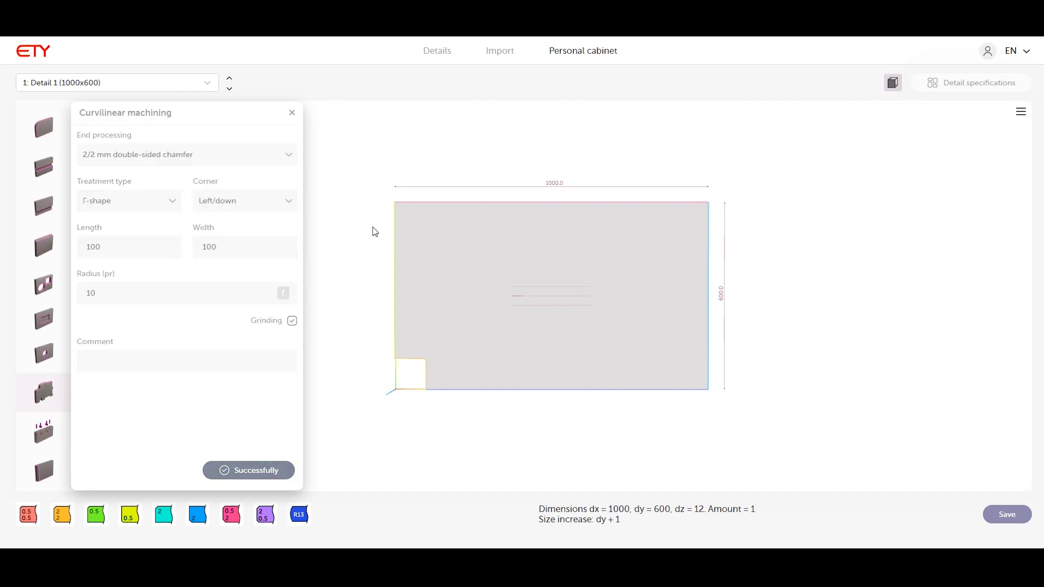
{"action": "left_click", "coordinate": [293, 113]}
{"action": "left_click_drag", "start_coordinate": [412, 268], "coordinate": [438, 282]}
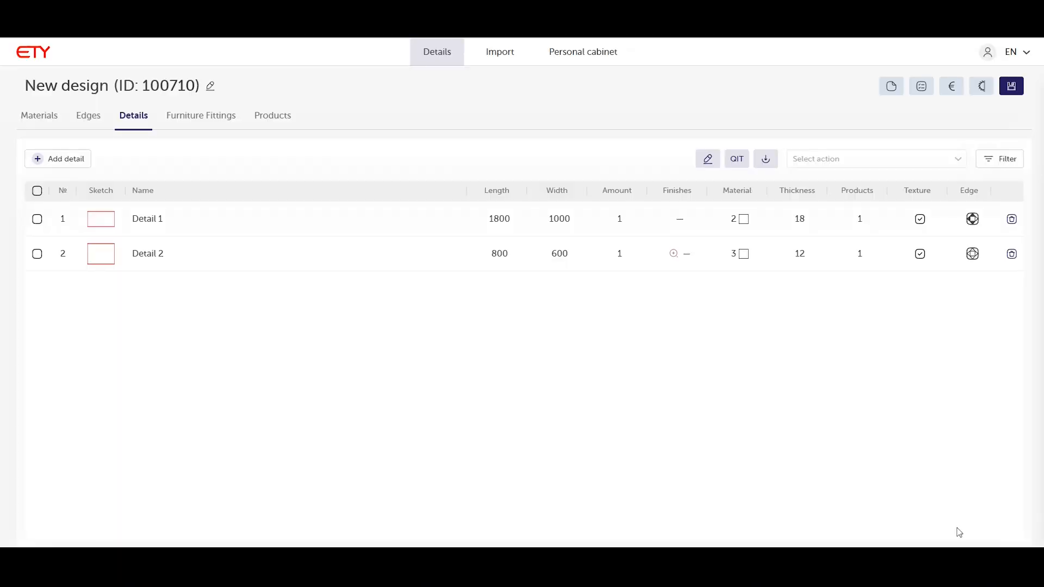
Step: Generate the design's general report and read through the material summary and parts table
{"action": "left_click", "coordinate": [895, 92]}
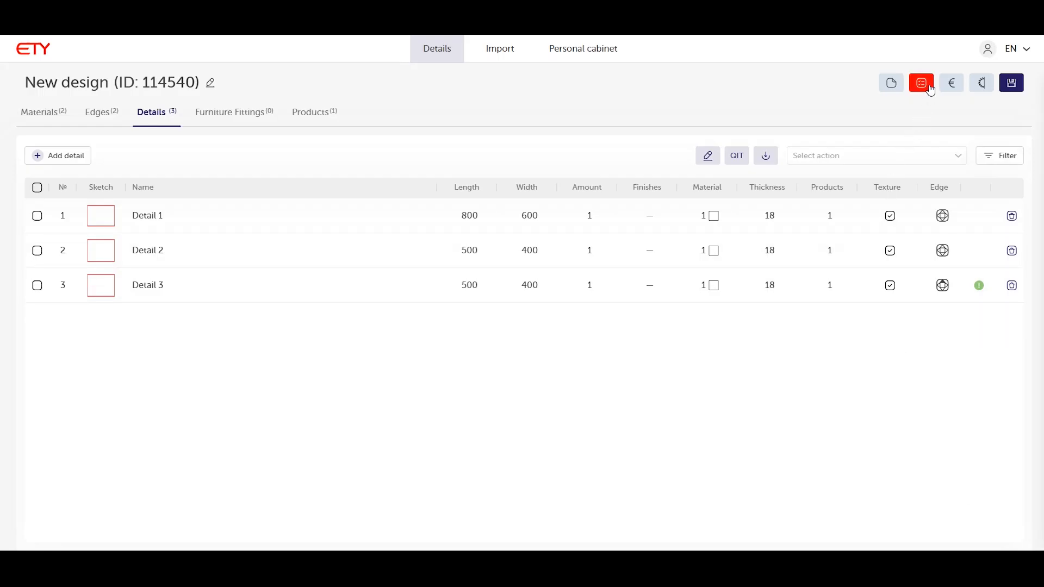
{"action": "left_click", "coordinate": [931, 90]}
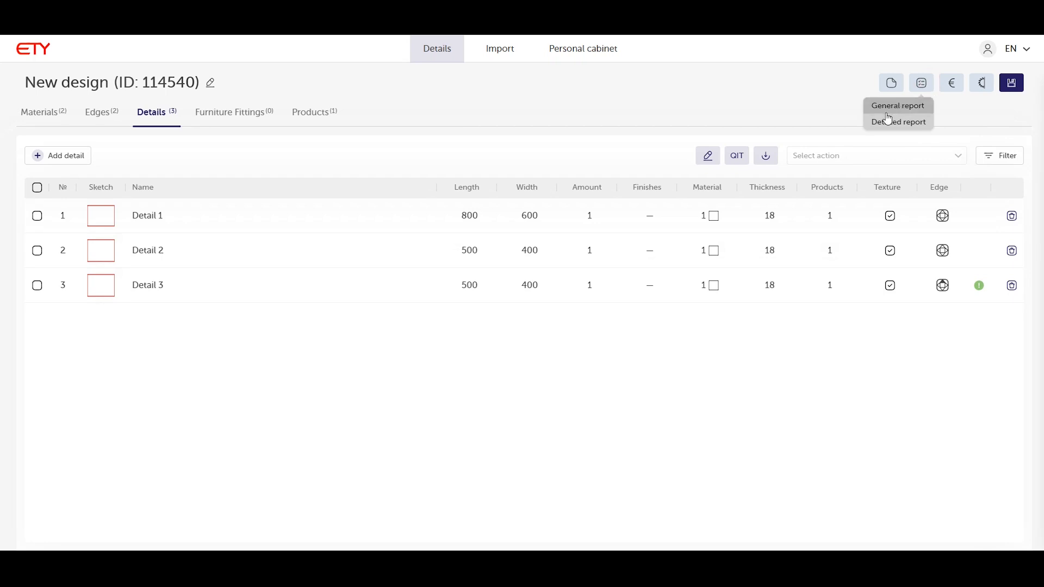
{"action": "left_click", "coordinate": [890, 112]}
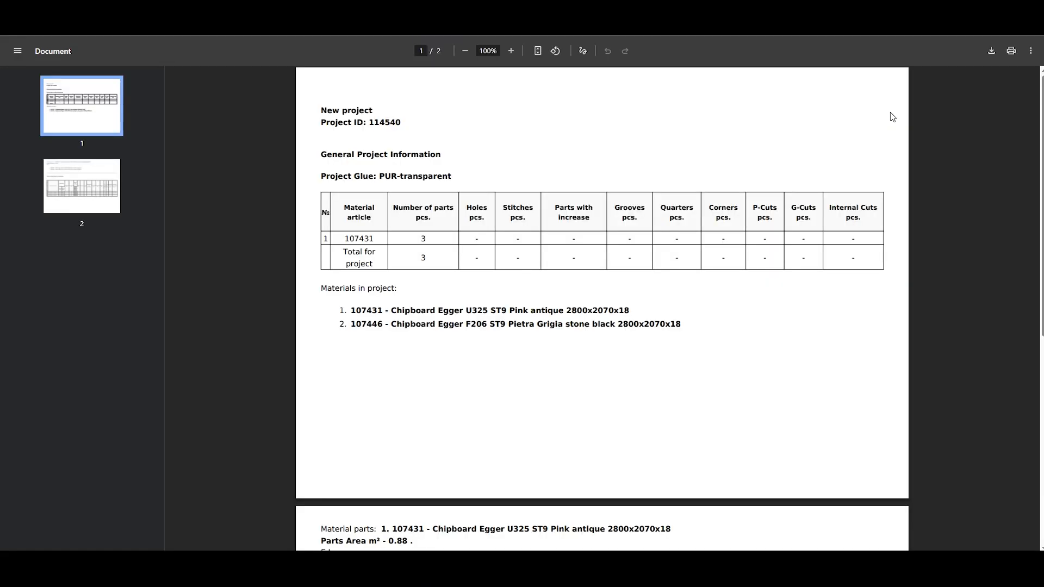
{"action": "scroll", "coordinate": [892, 117], "scroll_direction": "down", "scroll_amount": 7}
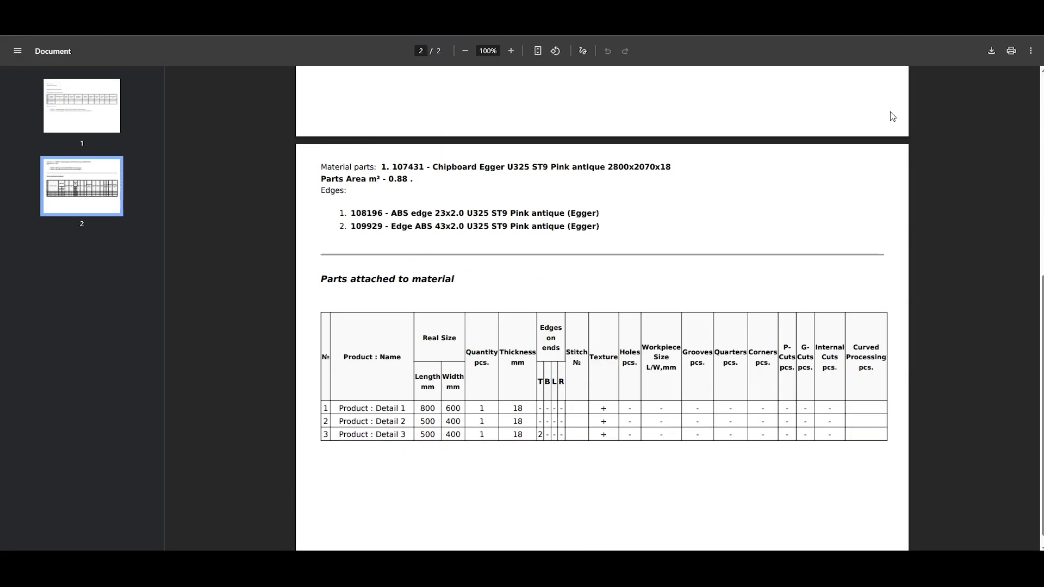
{"action": "scroll", "coordinate": [893, 117], "scroll_direction": "down", "scroll_amount": 1}
{"action": "scroll", "coordinate": [893, 117], "scroll_direction": "up", "scroll_amount": 7}
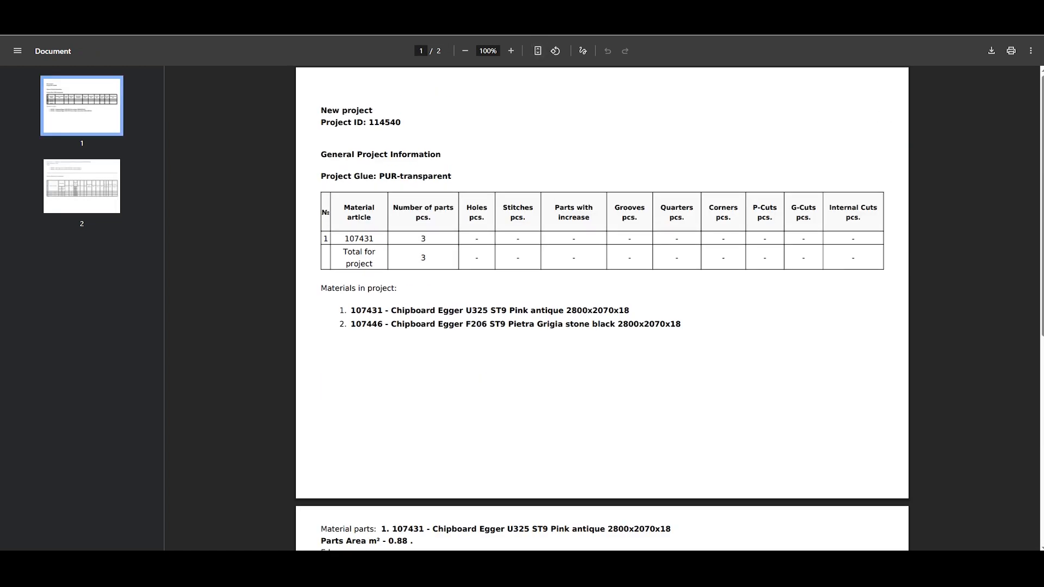
Step: Generate the design's detailed report and examine the drawing and end treatments of each detail
{"action": "left_click", "coordinate": [256, 28]}
{"action": "left_click", "coordinate": [921, 86]}
{"action": "left_click", "coordinate": [889, 119]}
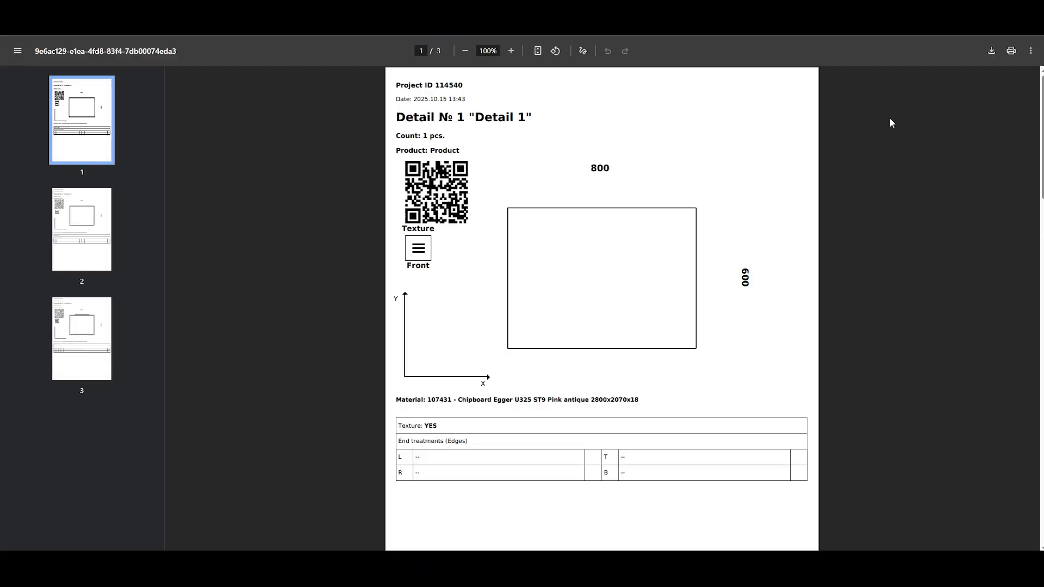
{"action": "scroll", "coordinate": [889, 119], "scroll_direction": "down", "scroll_amount": 6}
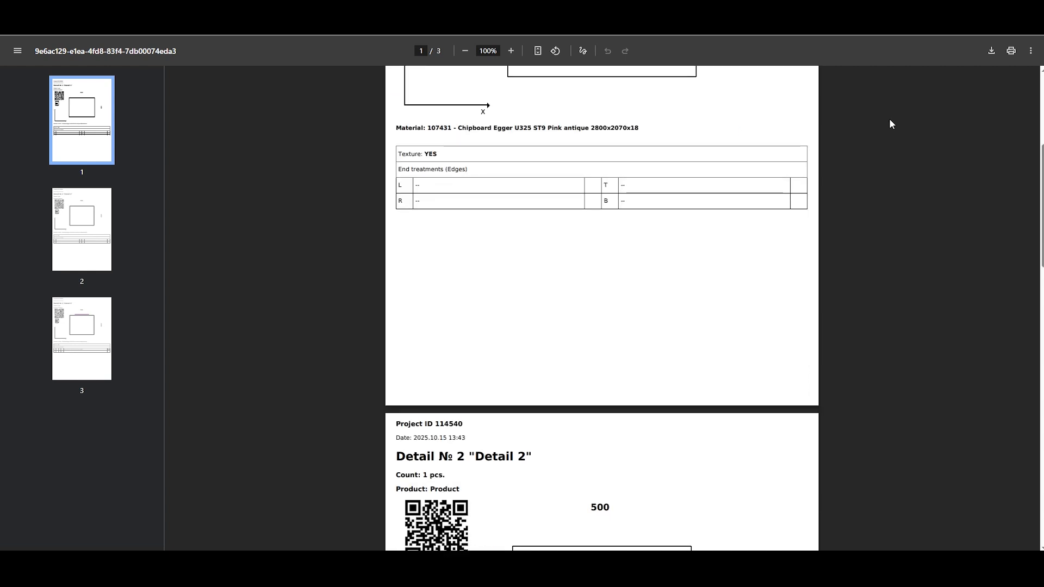
{"action": "scroll", "coordinate": [890, 119], "scroll_direction": "down", "scroll_amount": 8}
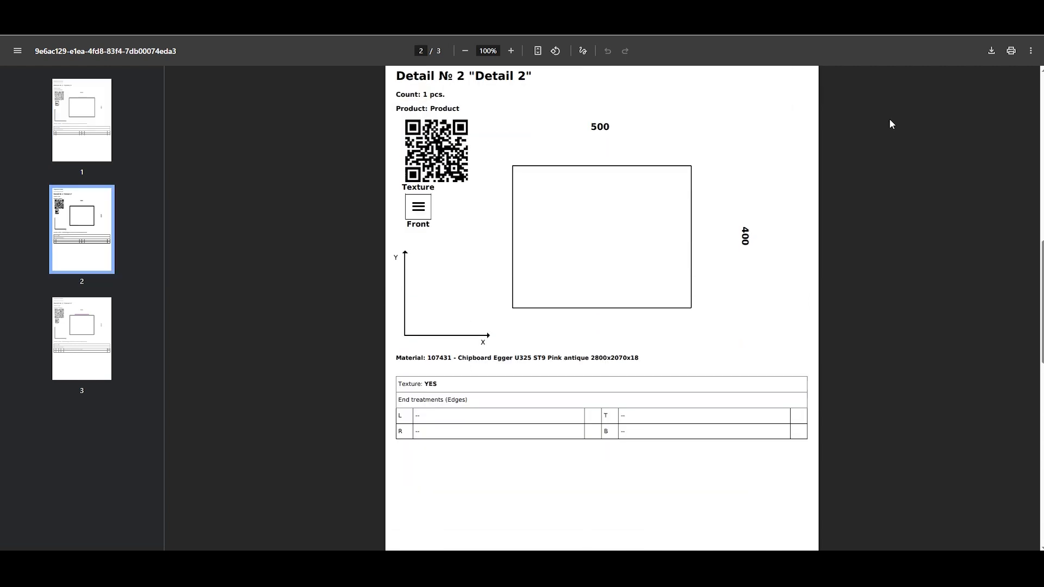
{"action": "scroll", "coordinate": [889, 120], "scroll_direction": "down", "scroll_amount": 5}
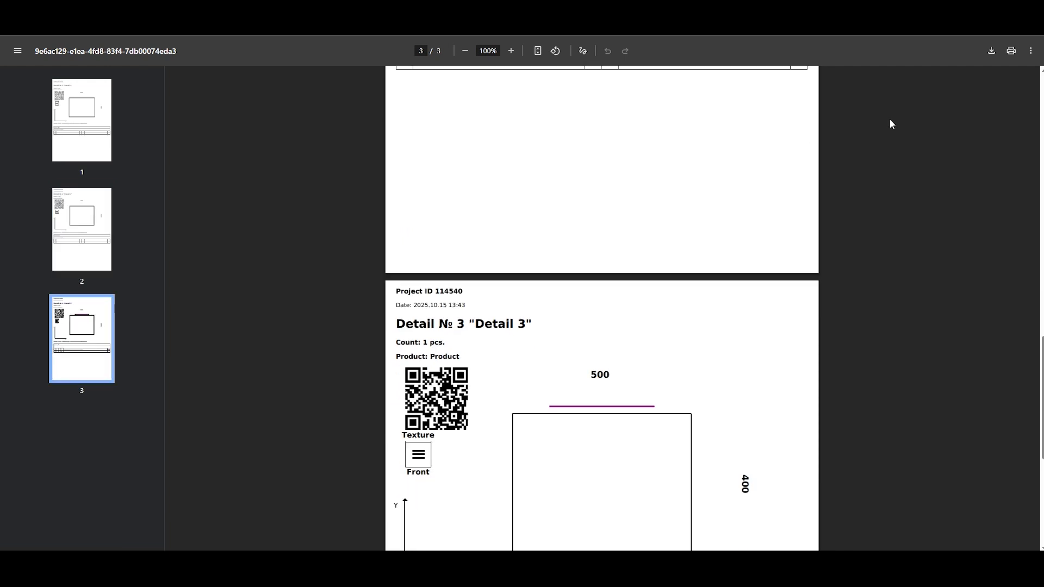
{"action": "scroll", "coordinate": [890, 120], "scroll_direction": "down", "scroll_amount": 5}
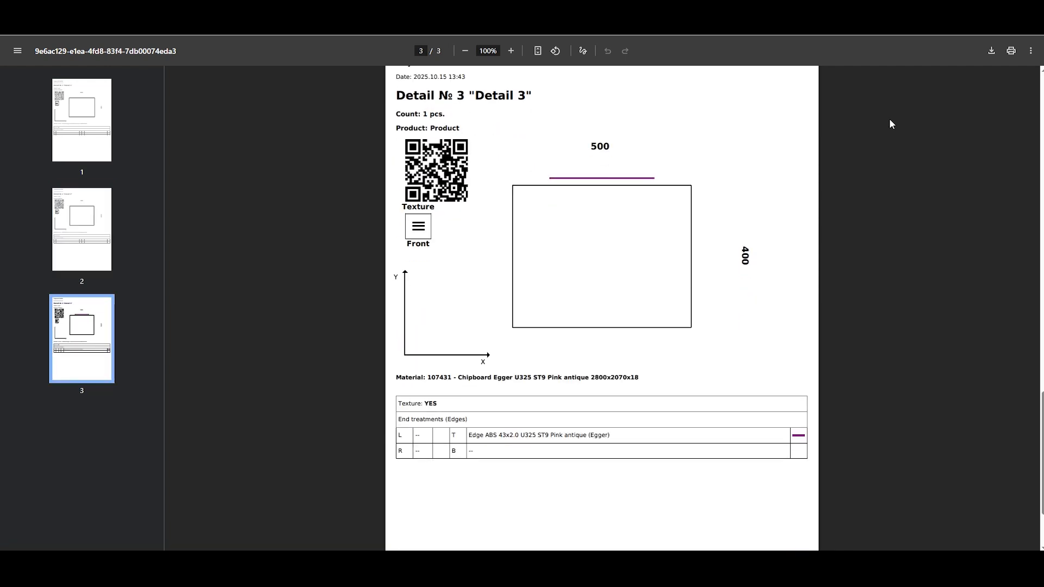
{"action": "scroll", "coordinate": [890, 124], "scroll_direction": "down", "scroll_amount": 1}
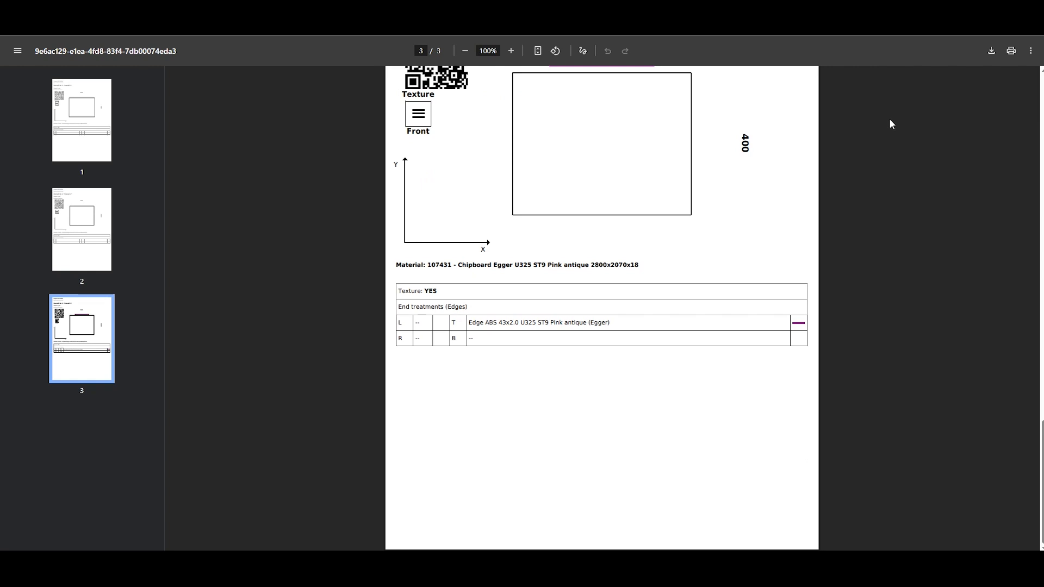
{"action": "scroll", "coordinate": [889, 124], "scroll_direction": "up", "scroll_amount": 3}
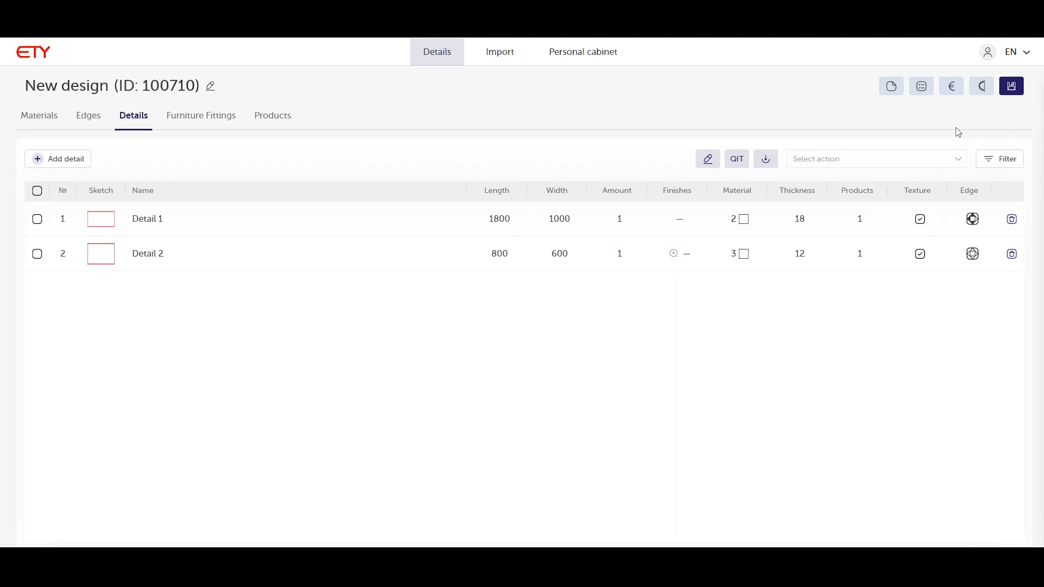
Step: Calculate the cost of the design and open the detailed breakdown
{"action": "left_click", "coordinate": [953, 88]}
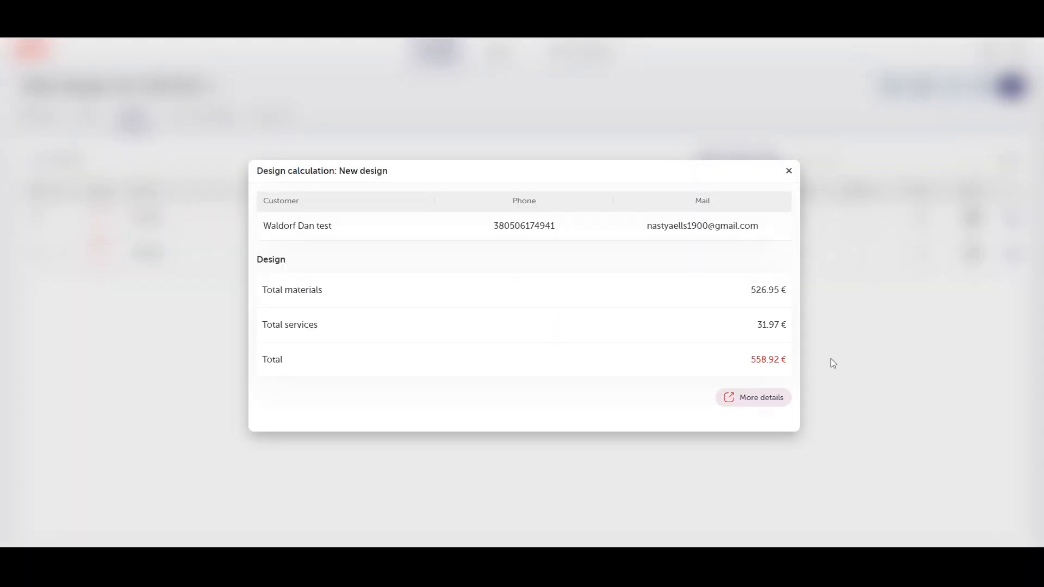
{"action": "left_click", "coordinate": [754, 397]}
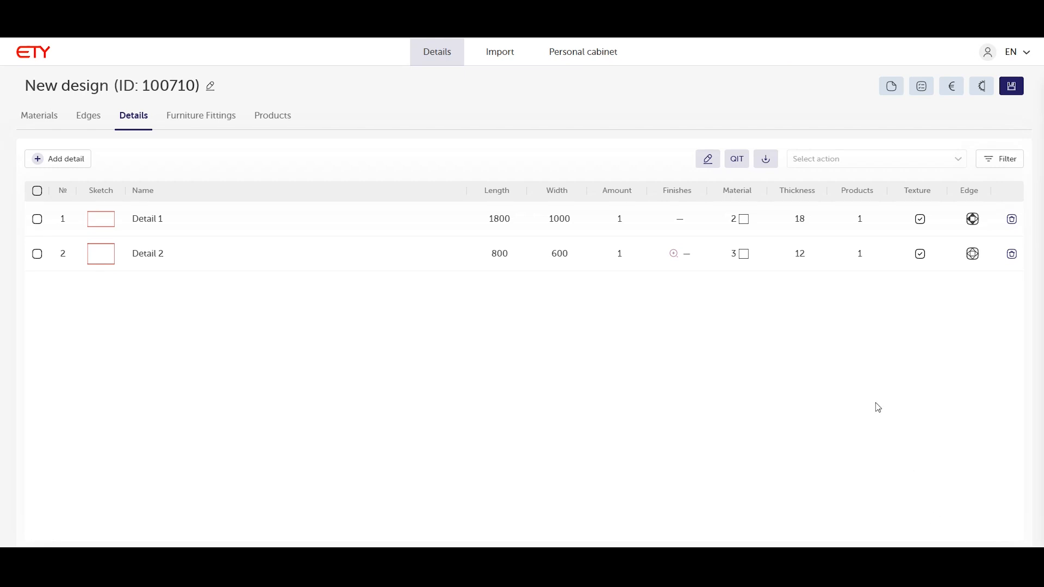
{"action": "left_click", "coordinate": [983, 95]}
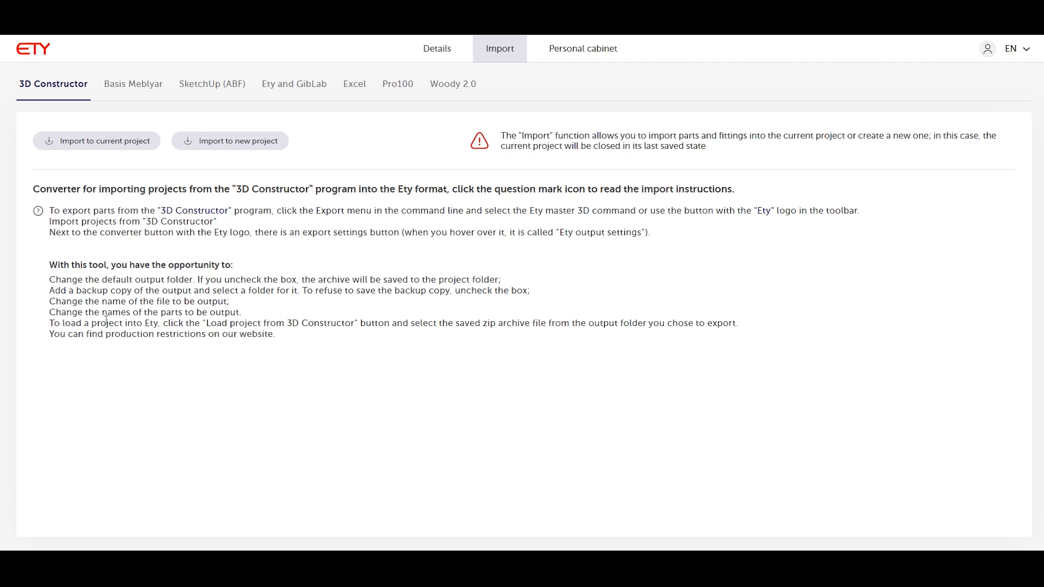
Step: Review the import instructions for 3D Constructor, Basis Meblyar, SketchUp (ABF), Ety and GibLab, Excel, Pro100 and Woody 2.0
{"action": "left_click", "coordinate": [112, 141]}
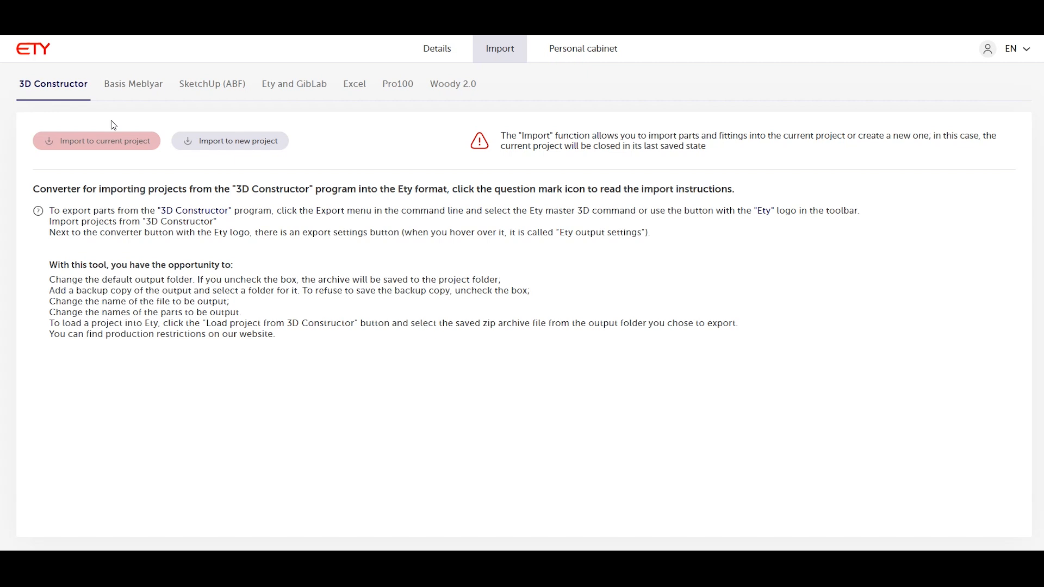
{"action": "left_click", "coordinate": [130, 87]}
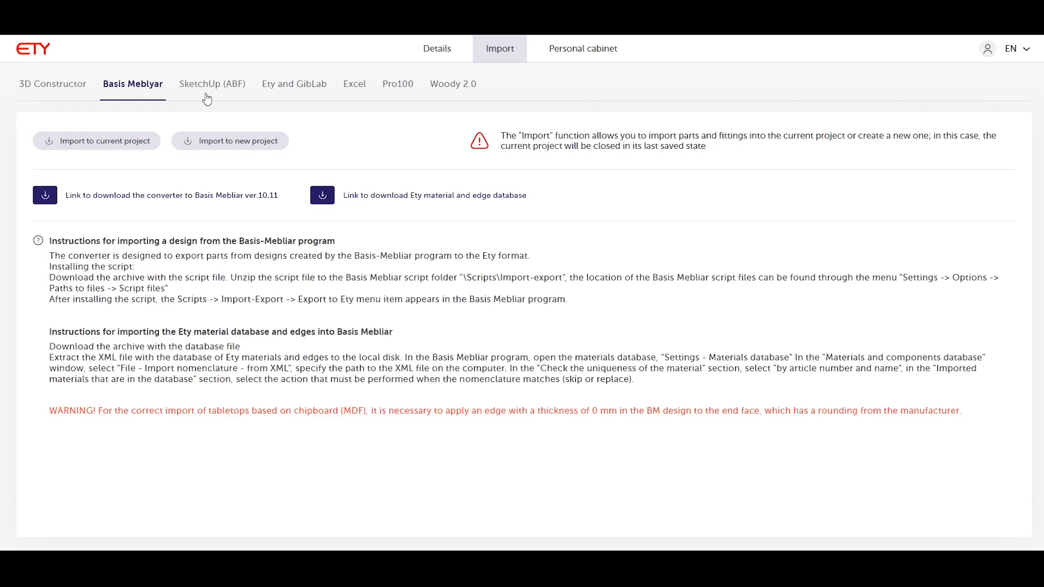
{"action": "left_click", "coordinate": [214, 94]}
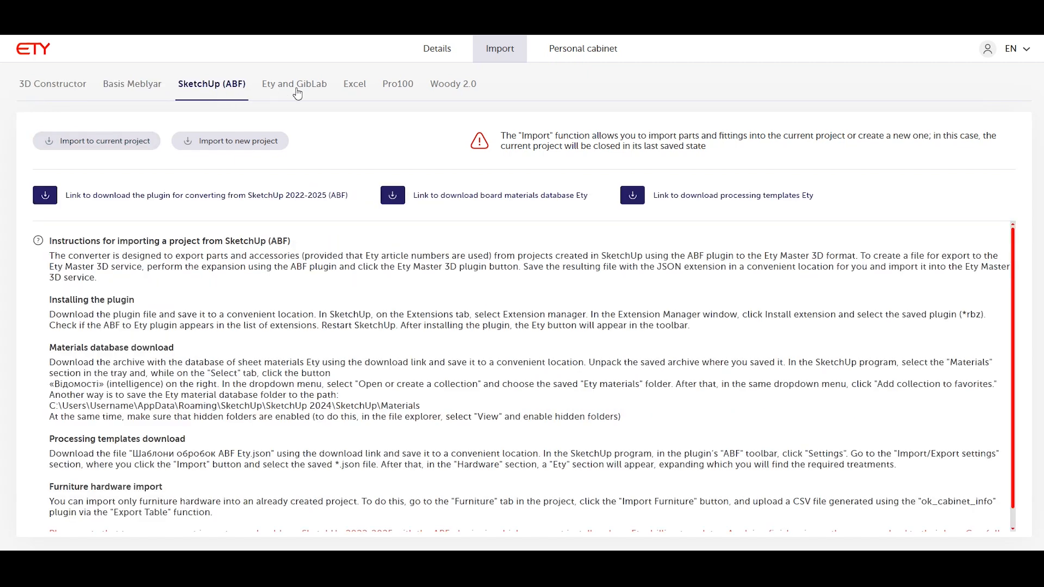
{"action": "left_click", "coordinate": [298, 93]}
{"action": "left_click", "coordinate": [367, 97]}
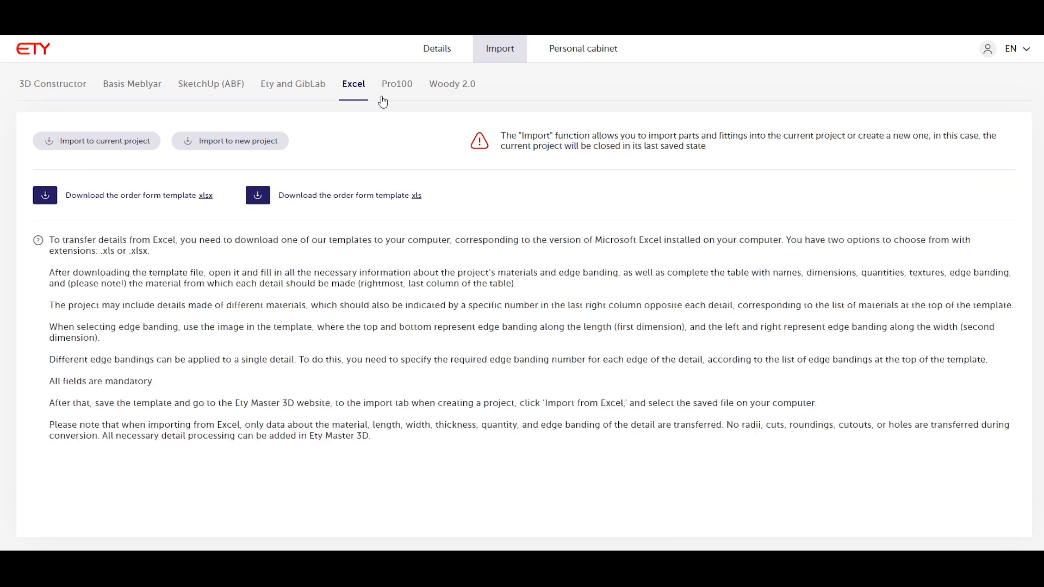
{"action": "left_click", "coordinate": [398, 100]}
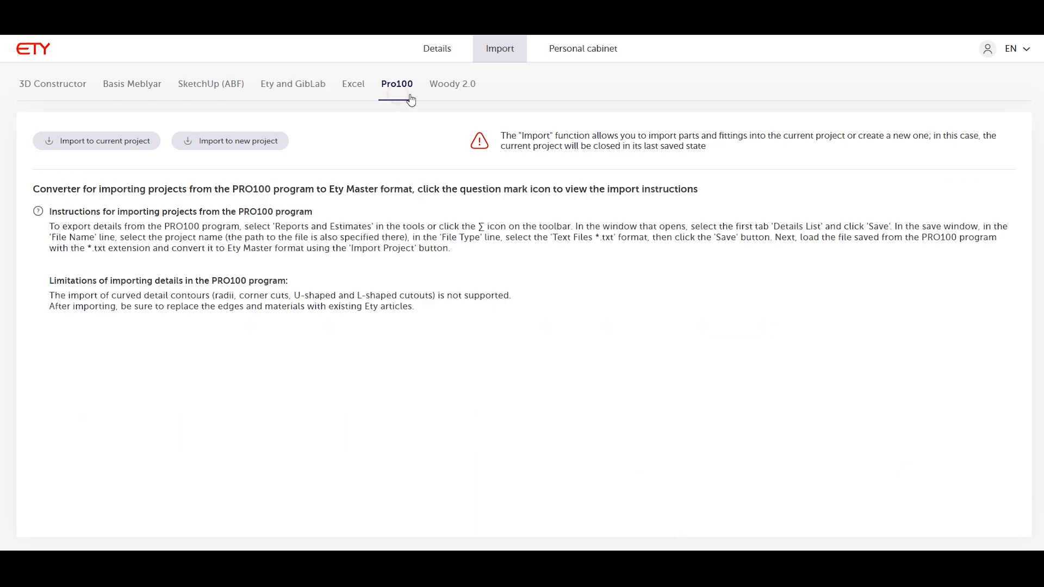
{"action": "left_click", "coordinate": [453, 88]}
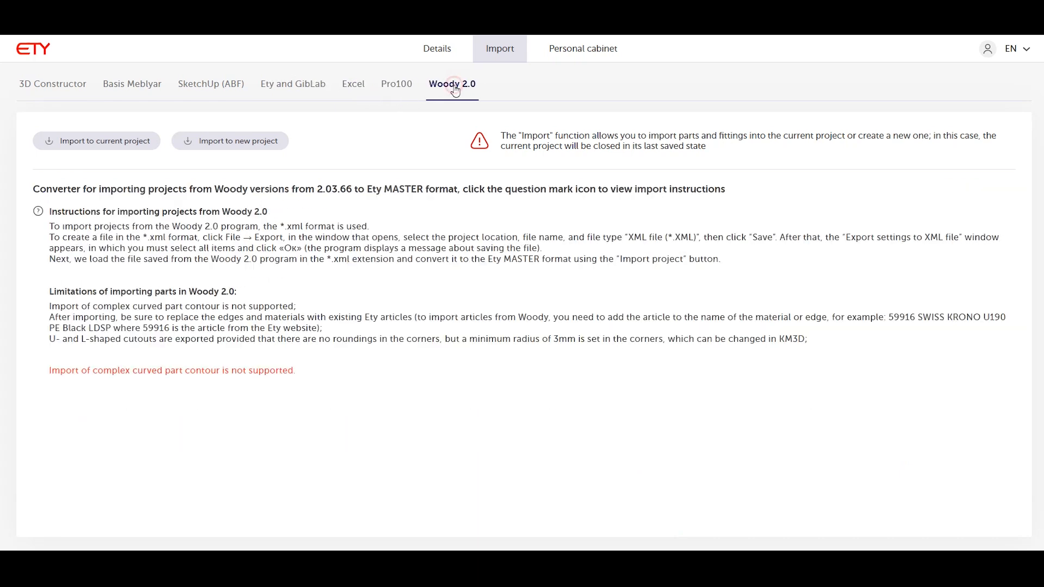
Step: Import a Basis Meblyar file into a new project with all three of its details selected
{"action": "left_click", "coordinate": [134, 95]}
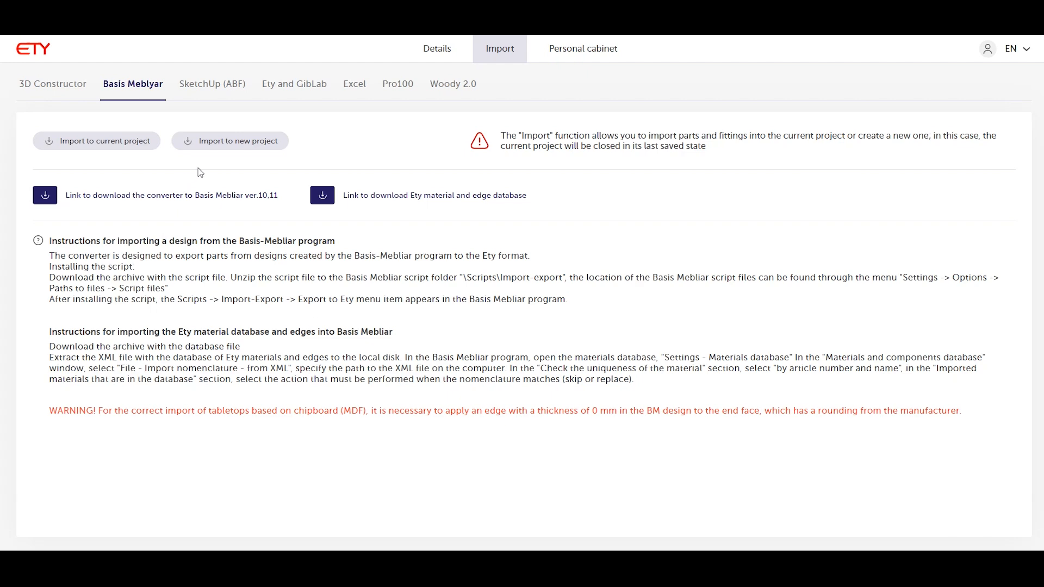
{"action": "left_click", "coordinate": [242, 142]}
{"action": "left_click", "coordinate": [670, 465]}
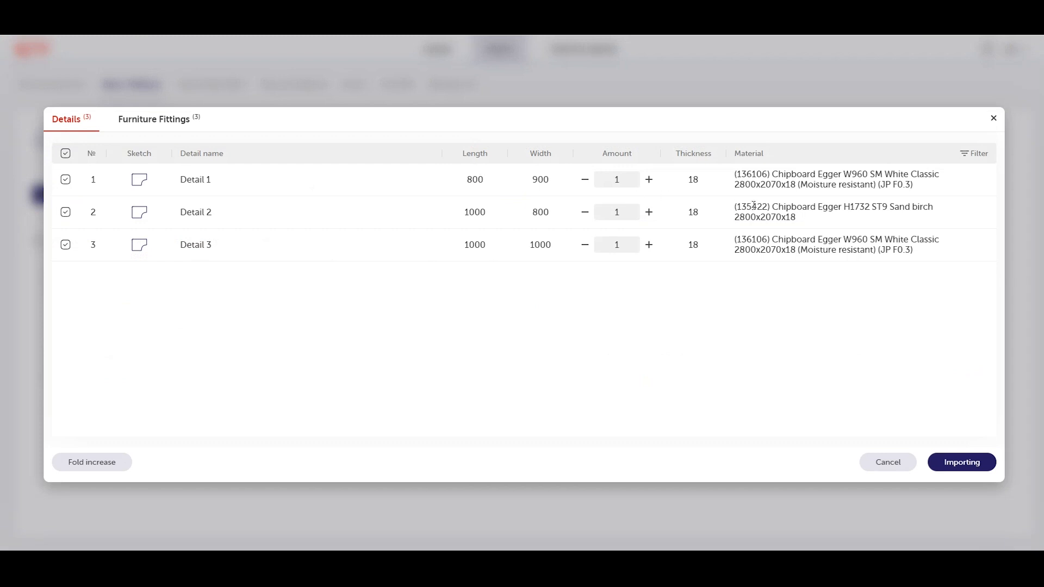
{"action": "left_click", "coordinate": [974, 465]}
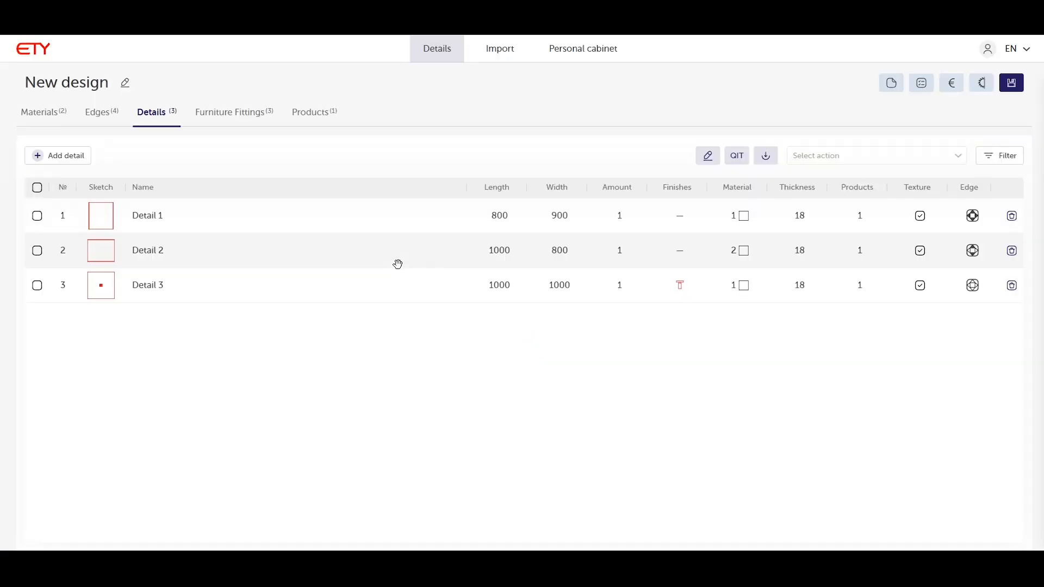
Step: View the material replacement options of the imported design and close them without replacing anything
{"action": "left_click", "coordinate": [49, 112]}
{"action": "left_click", "coordinate": [234, 155]}
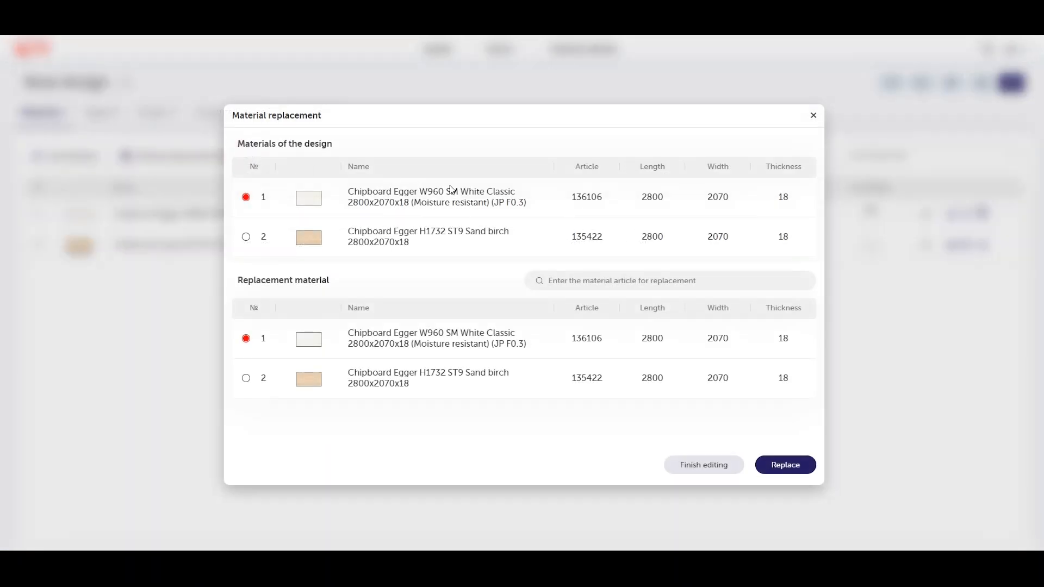
{"action": "left_click", "coordinate": [814, 115]}
Step: View the edge replacement options without replacing anything, and show the design's furniture fittings
{"action": "left_click", "coordinate": [100, 112]}
{"action": "left_click", "coordinate": [181, 158]}
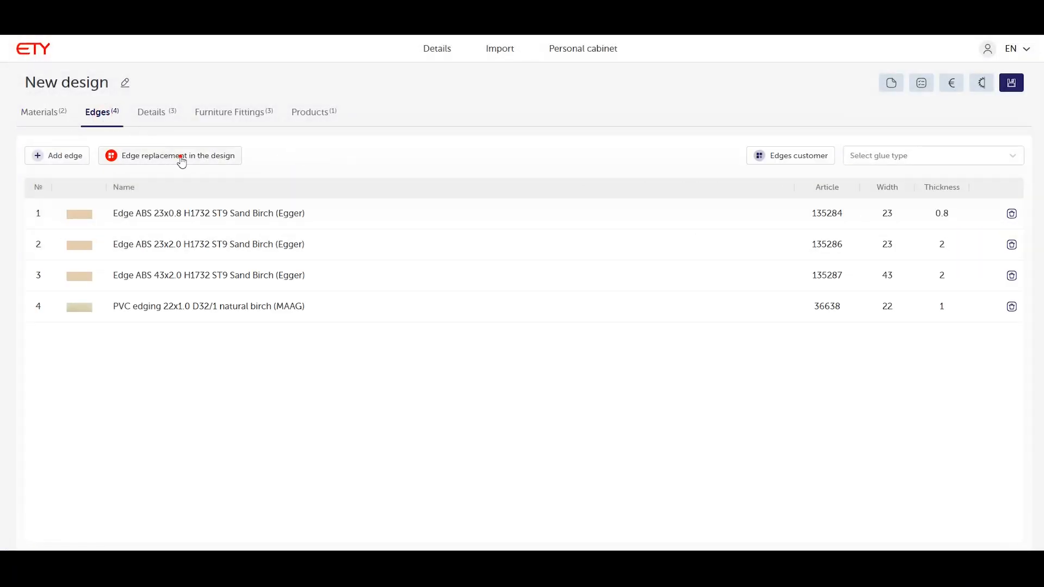
{"action": "left_click", "coordinate": [814, 115]}
{"action": "left_click", "coordinate": [235, 114]}
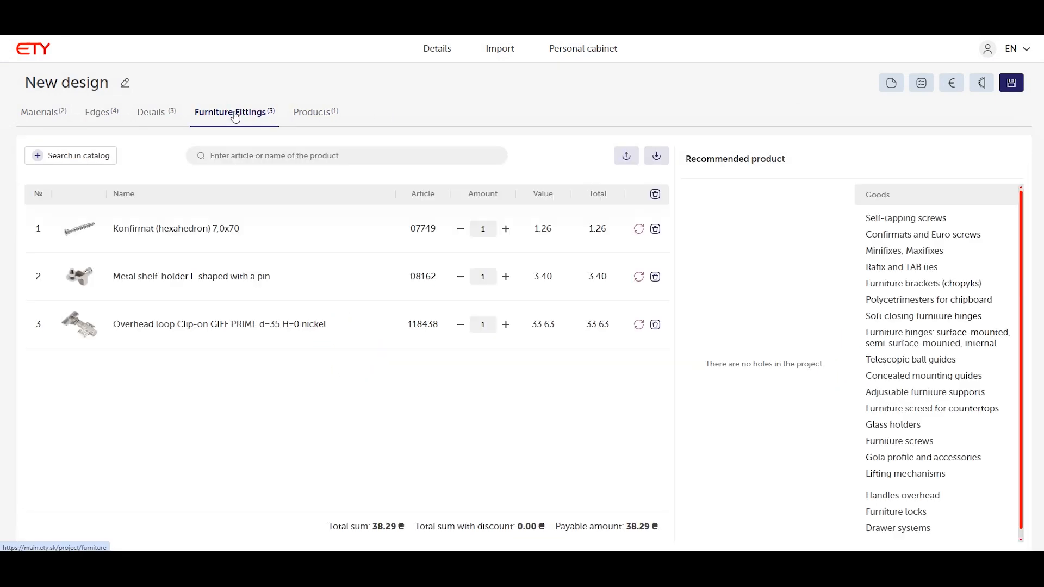
Step: View the replacement options for the Konfirmat (hexahedron) 7,0x70 fitting and close them without replacing it
{"action": "left_click", "coordinate": [639, 230]}
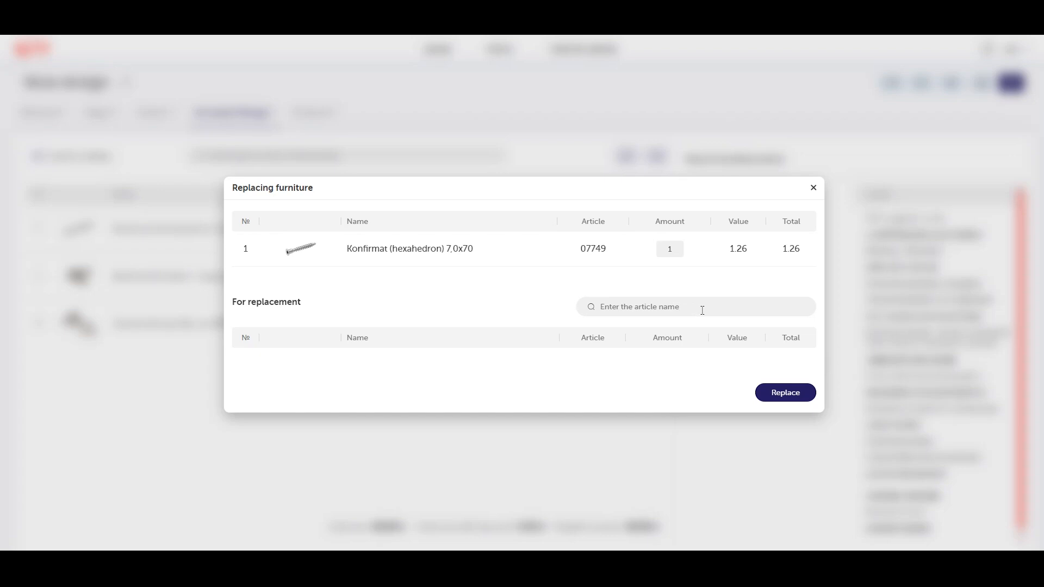
{"action": "left_click", "coordinate": [815, 189]}
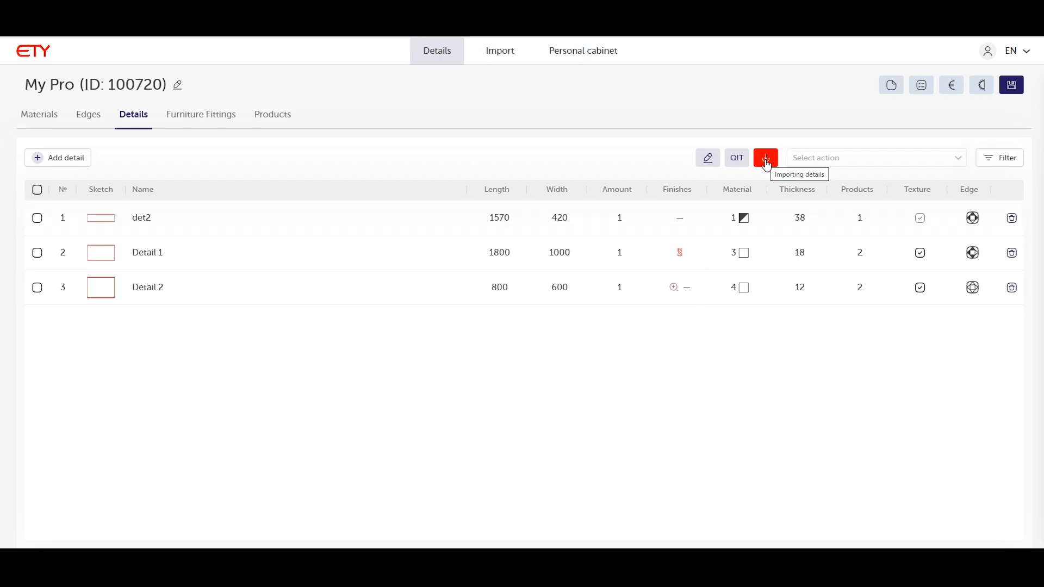
Step: Import a saved design into My Pro, including its fittings Round loose tongue 8x30 and Screw 3,5x16
{"action": "left_click", "coordinate": [766, 163]}
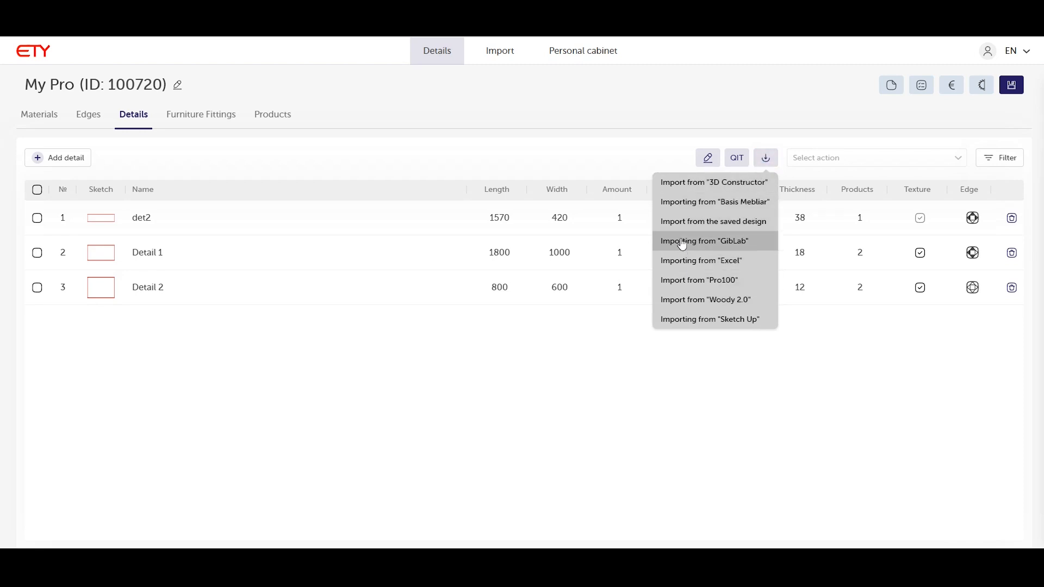
{"action": "left_click", "coordinate": [677, 223]}
{"action": "left_click", "coordinate": [669, 465]}
{"action": "left_click", "coordinate": [503, 229]}
{"action": "left_click", "coordinate": [788, 464]}
{"action": "left_click", "coordinate": [170, 128]}
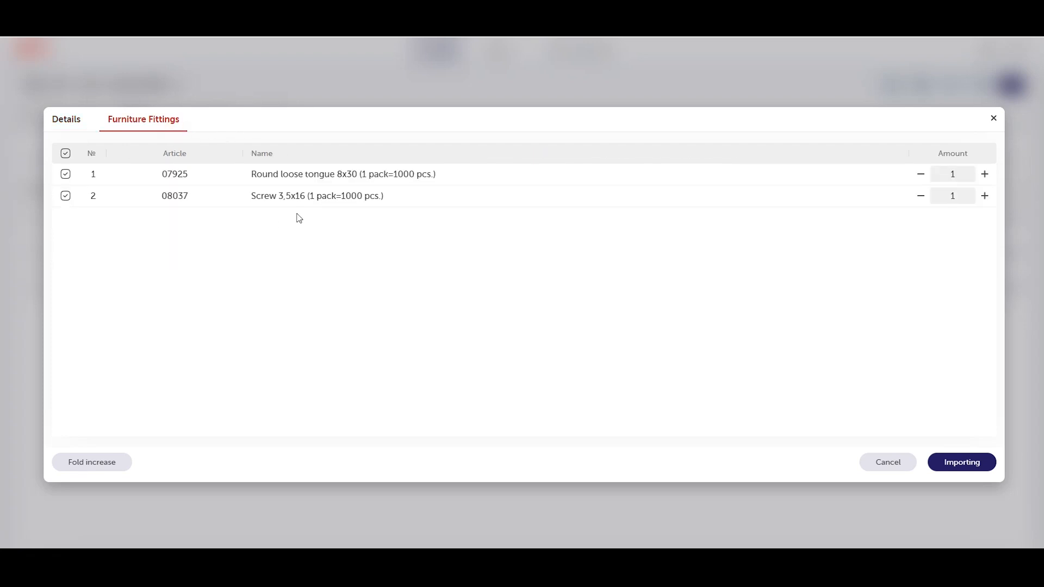
{"action": "left_click", "coordinate": [953, 462]}
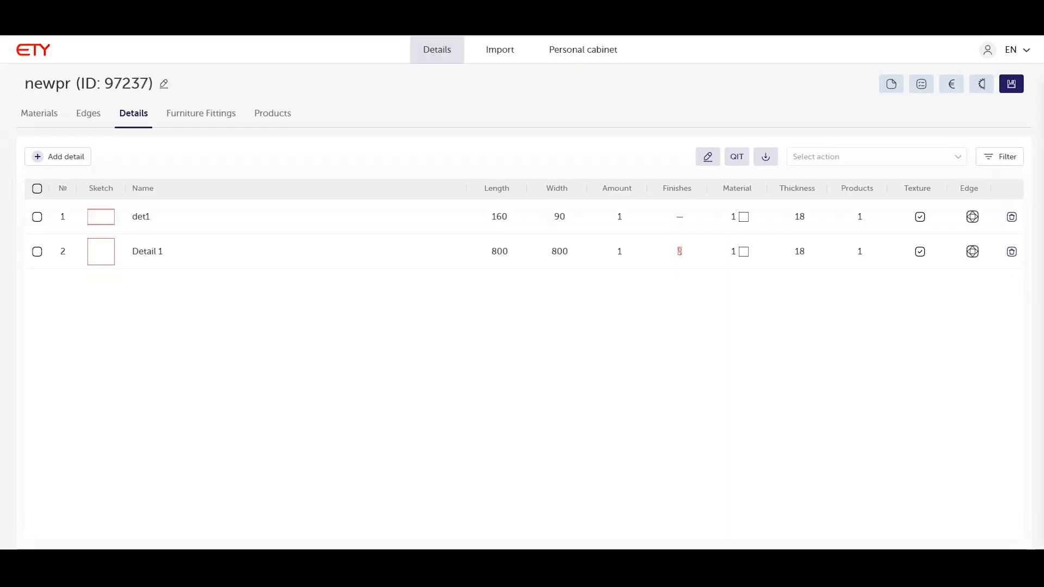
Step: Save the project with the name New design in the New designs folder
{"action": "left_click", "coordinate": [987, 52]}
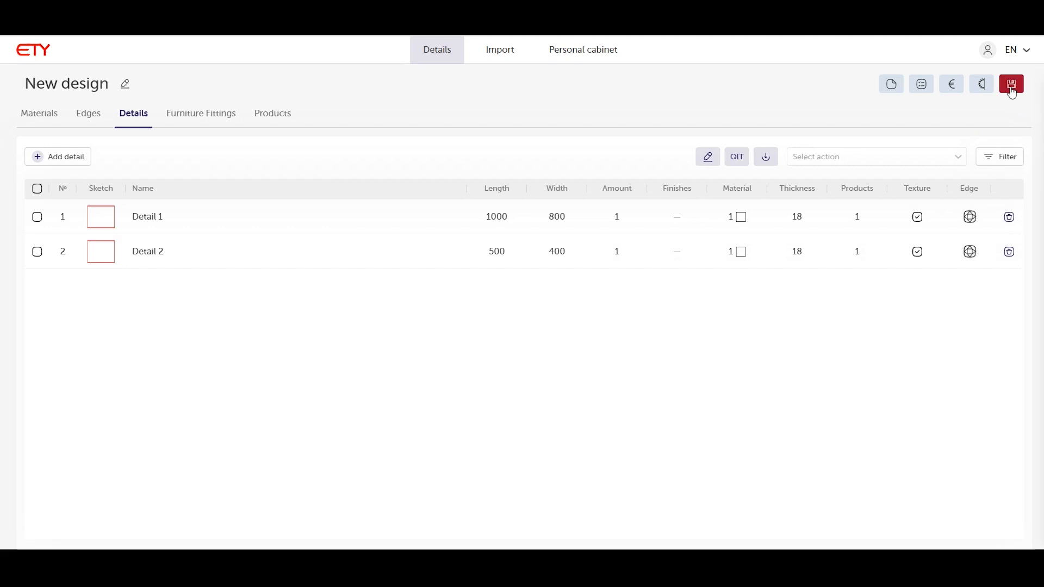
{"action": "left_click", "coordinate": [993, 106]}
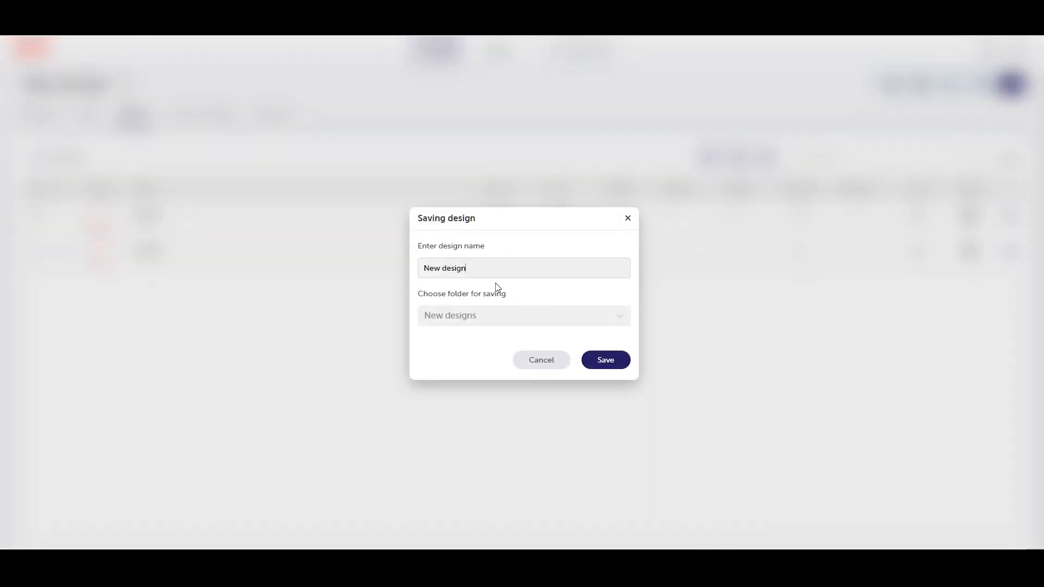
{"action": "left_click", "coordinate": [602, 359]}
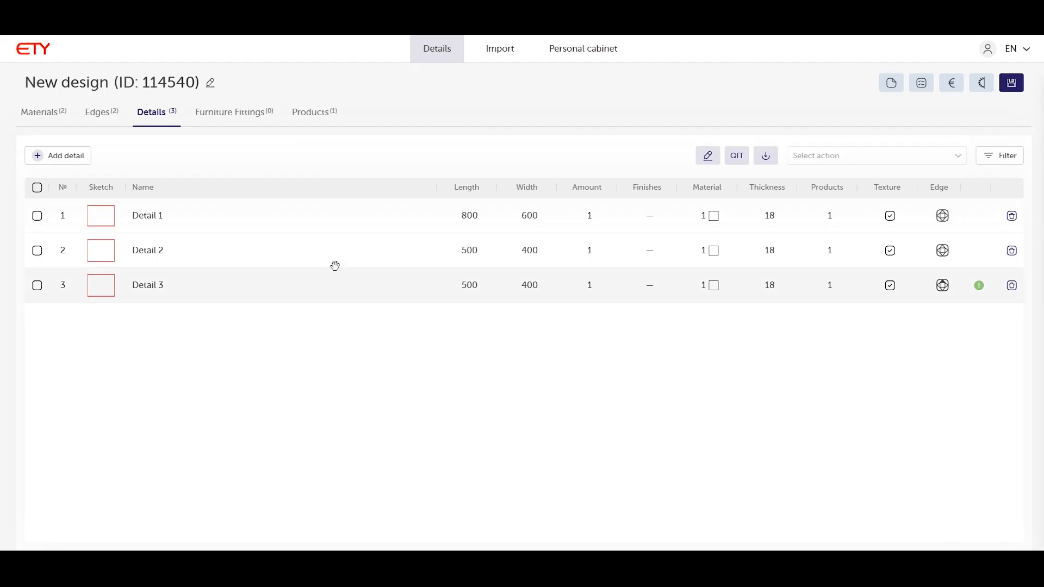
Step: Open the project list of the personal cabinet and view the subfolders of the test folder and new folder
{"action": "left_click", "coordinate": [571, 50]}
{"action": "left_click", "coordinate": [564, 91]}
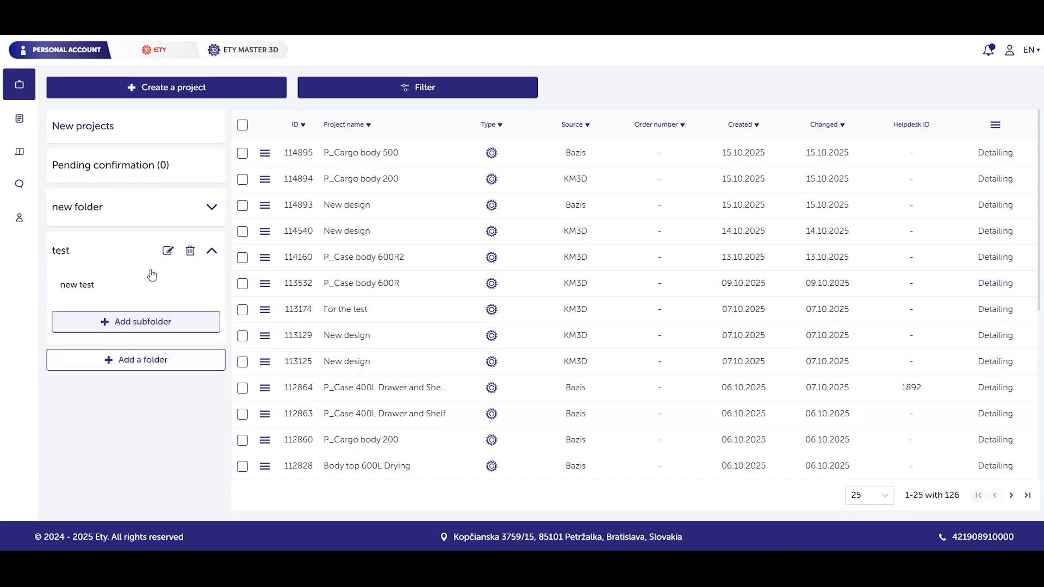
{"action": "left_click", "coordinate": [215, 253]}
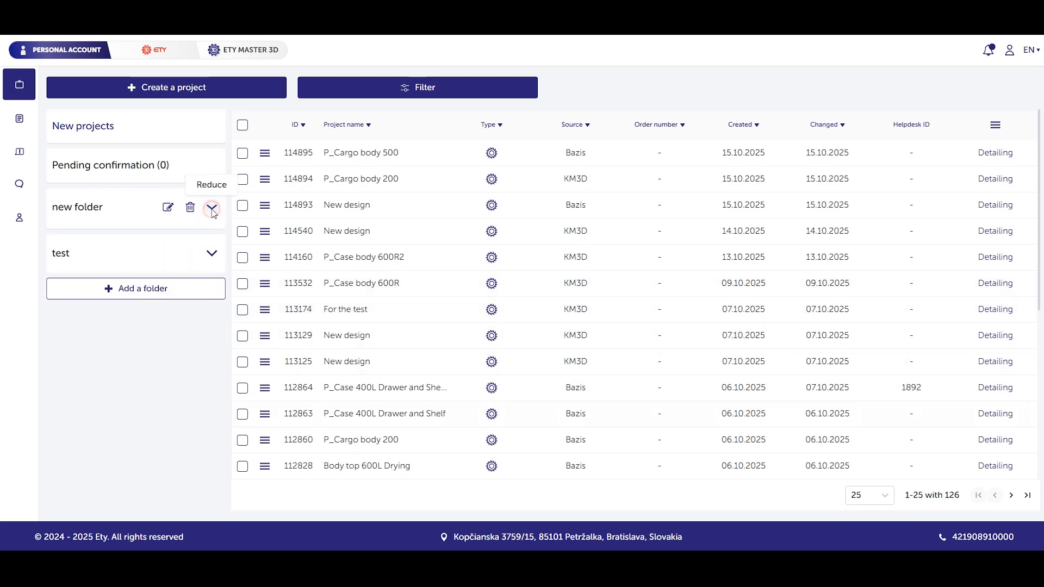
{"action": "left_click", "coordinate": [212, 209]}
{"action": "left_click", "coordinate": [212, 212]}
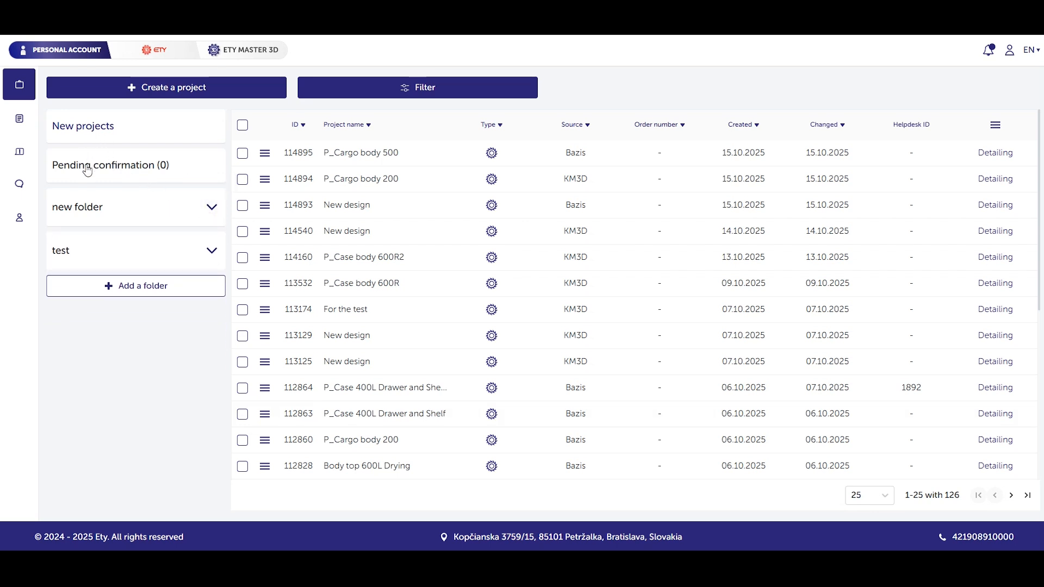
Step: Add a project folder named "folder"
{"action": "left_click", "coordinate": [168, 292]}
{"action": "type", "text": "folder"}
{"action": "key", "text": "Return"}
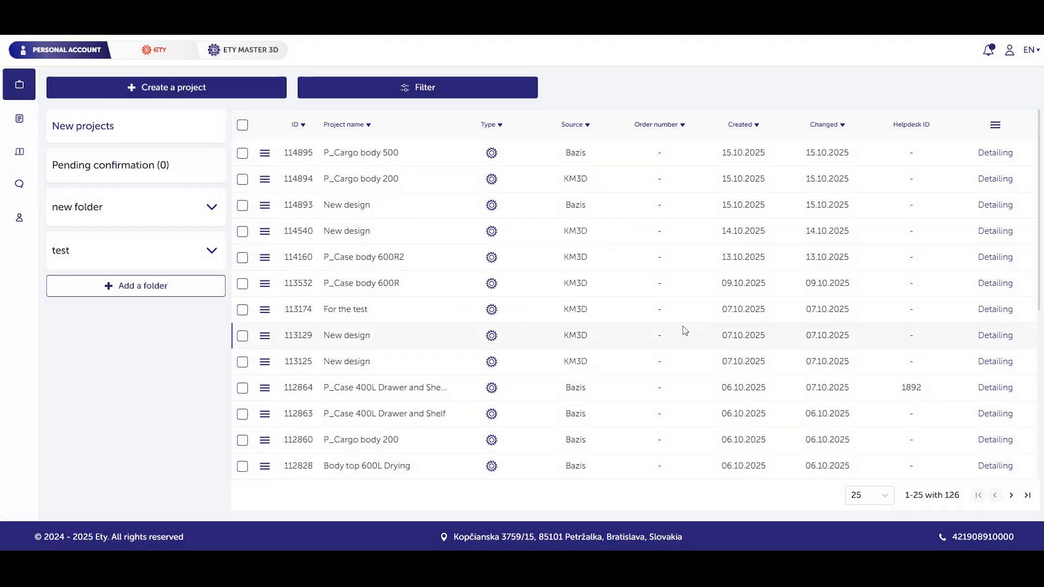
Step: Append 1 to the name of the newly added folder, and delete that folder
{"action": "left_click", "coordinate": [68, 295]}
{"action": "left_click", "coordinate": [190, 294]}
{"action": "type", "text": "1"}
{"action": "key", "text": "Return"}
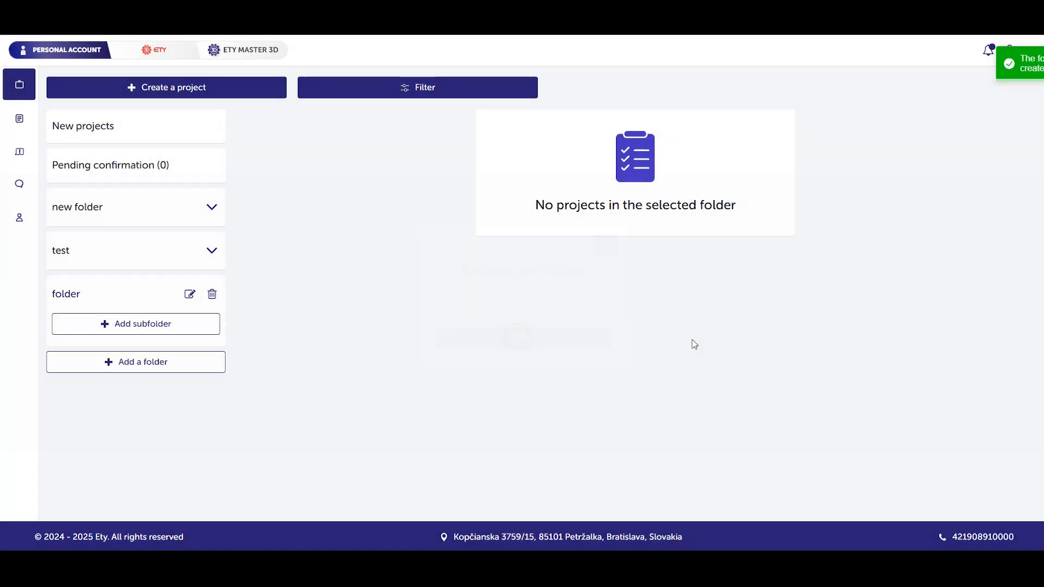
{"action": "left_click", "coordinate": [212, 295]}
{"action": "left_click", "coordinate": [473, 322]}
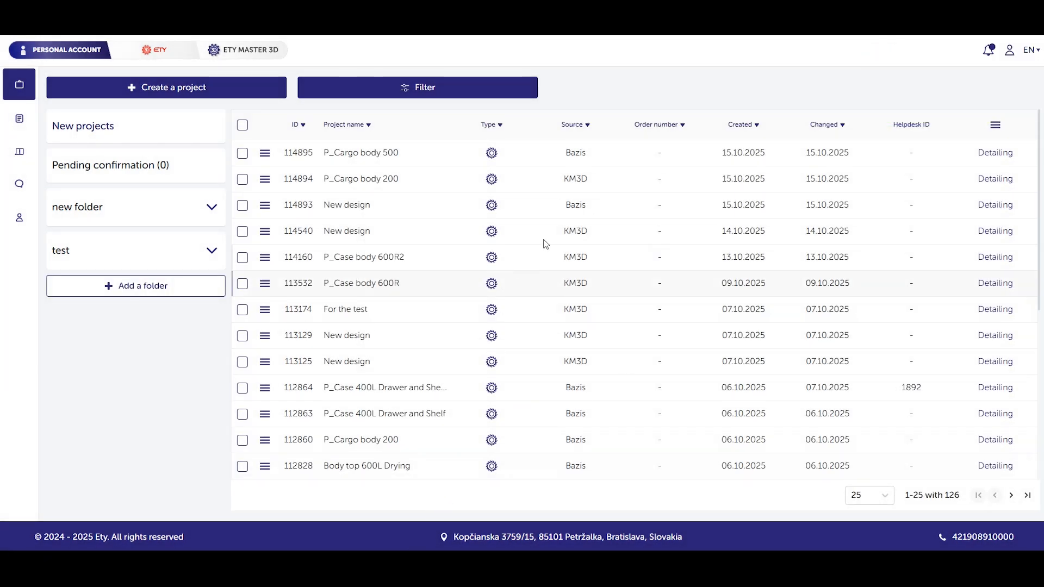
Step: Hide the Changed and Created columns of the project list and show both of them again
{"action": "left_click", "coordinate": [995, 126]}
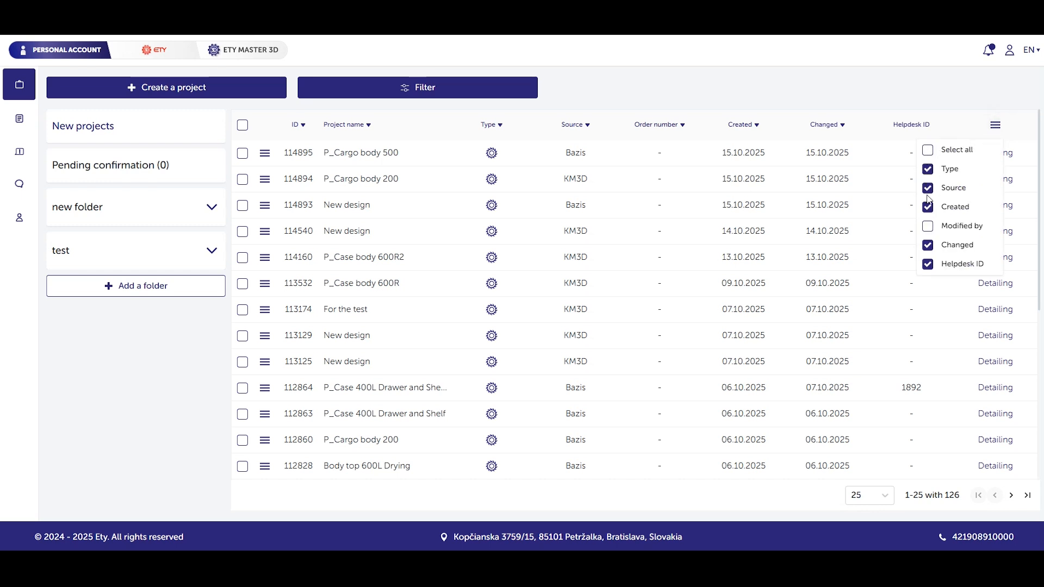
{"action": "left_click", "coordinate": [928, 245]}
{"action": "left_click", "coordinate": [930, 208]}
{"action": "left_click", "coordinate": [917, 208]}
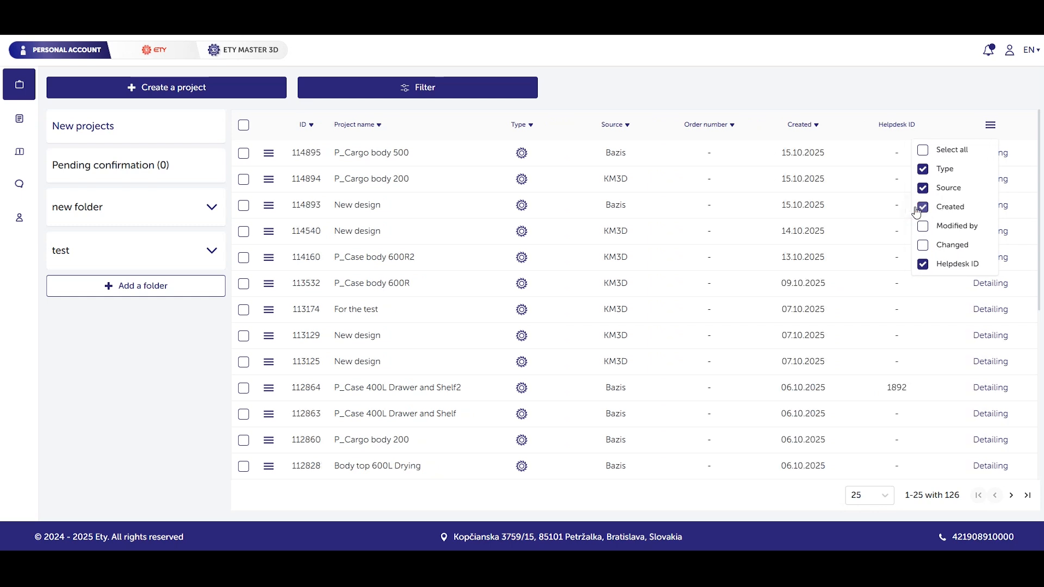
{"action": "left_click", "coordinate": [923, 246]}
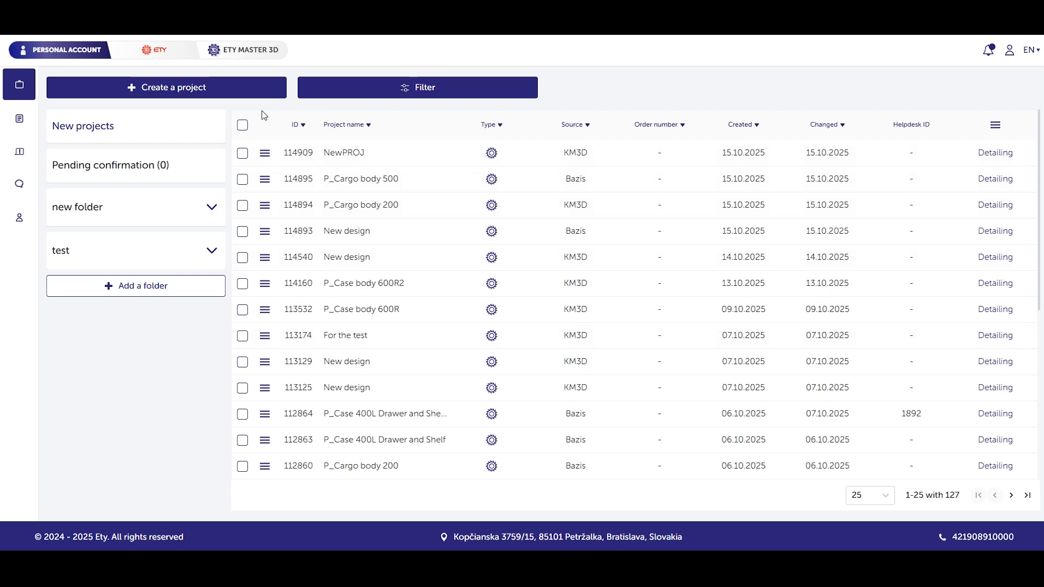
Step: Open the P_Cargo body 500 project for changing in the project designer
{"action": "left_click", "coordinate": [264, 180]}
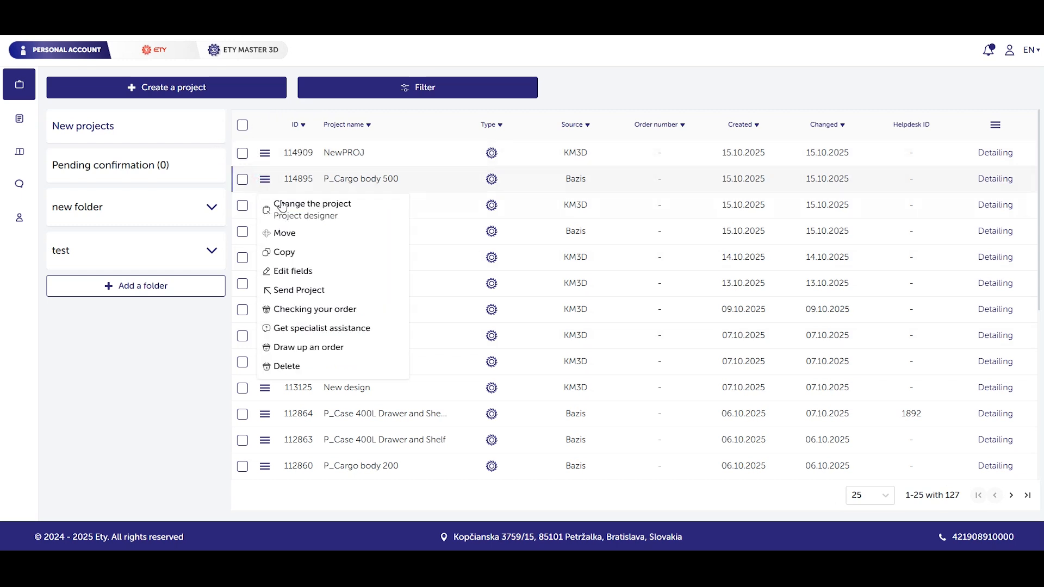
{"action": "left_click", "coordinate": [375, 214]}
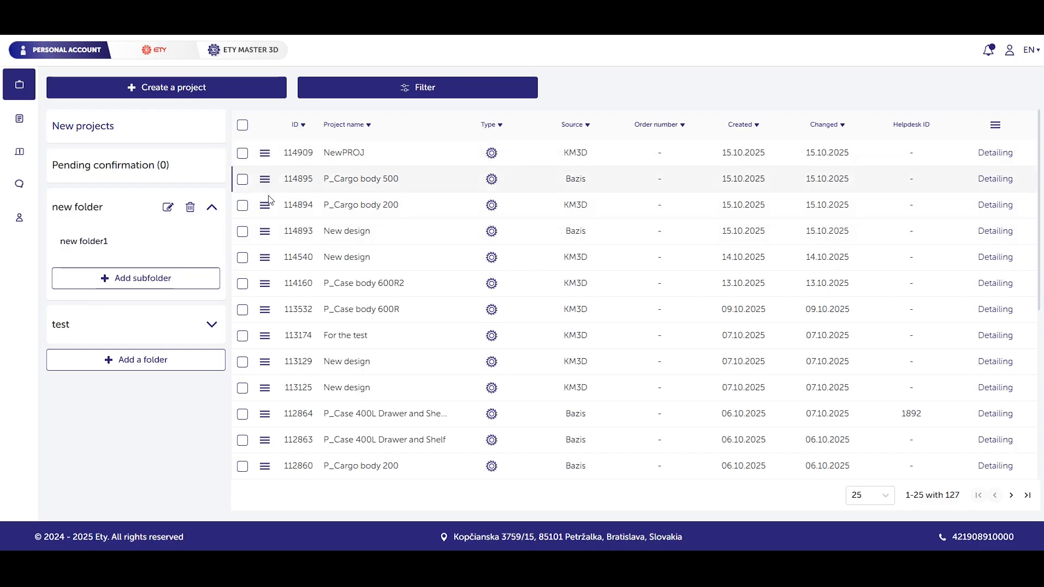
Step: Move the New design project with source Bazis from New projects to the subfolder new folder1
{"action": "left_click", "coordinate": [264, 233]}
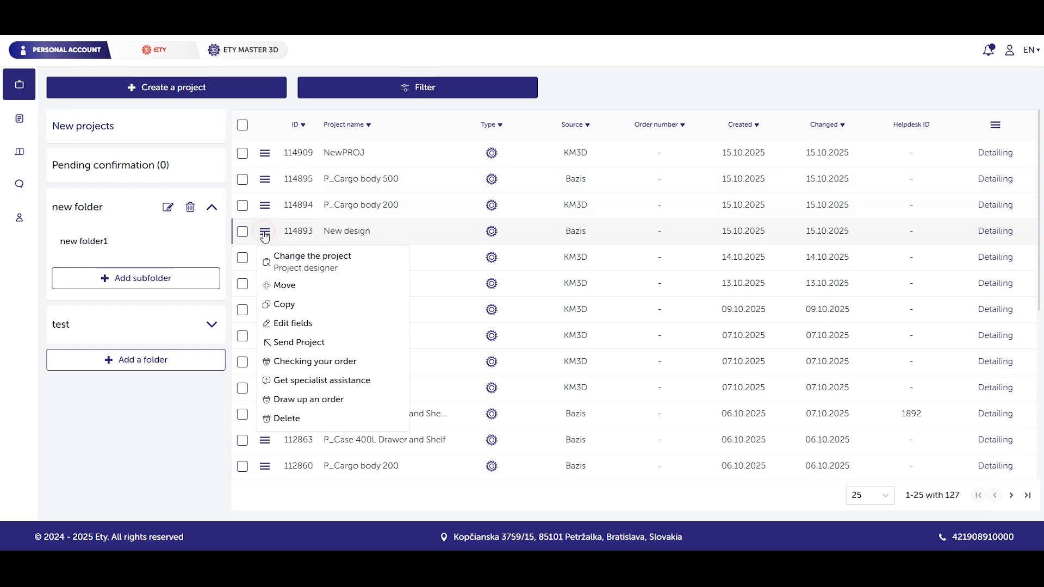
{"action": "left_click", "coordinate": [320, 290]}
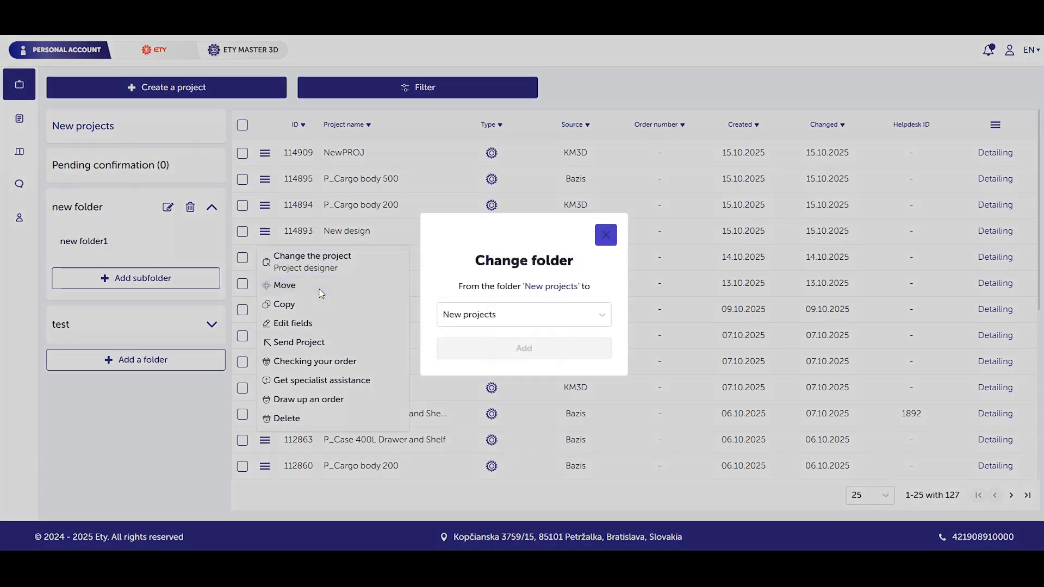
{"action": "left_click", "coordinate": [489, 314]}
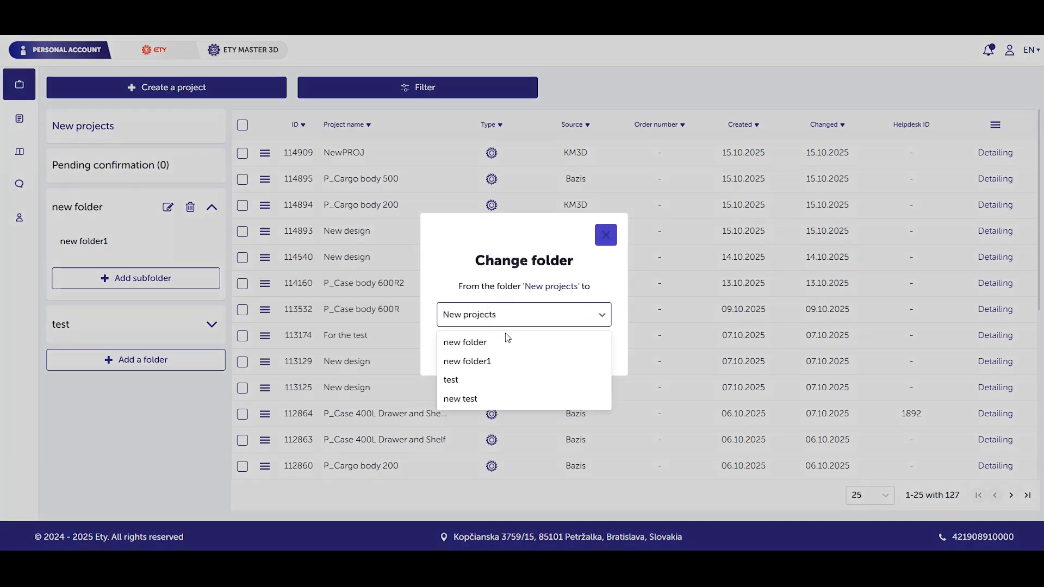
{"action": "left_click", "coordinate": [535, 360]}
{"action": "left_click", "coordinate": [571, 348]}
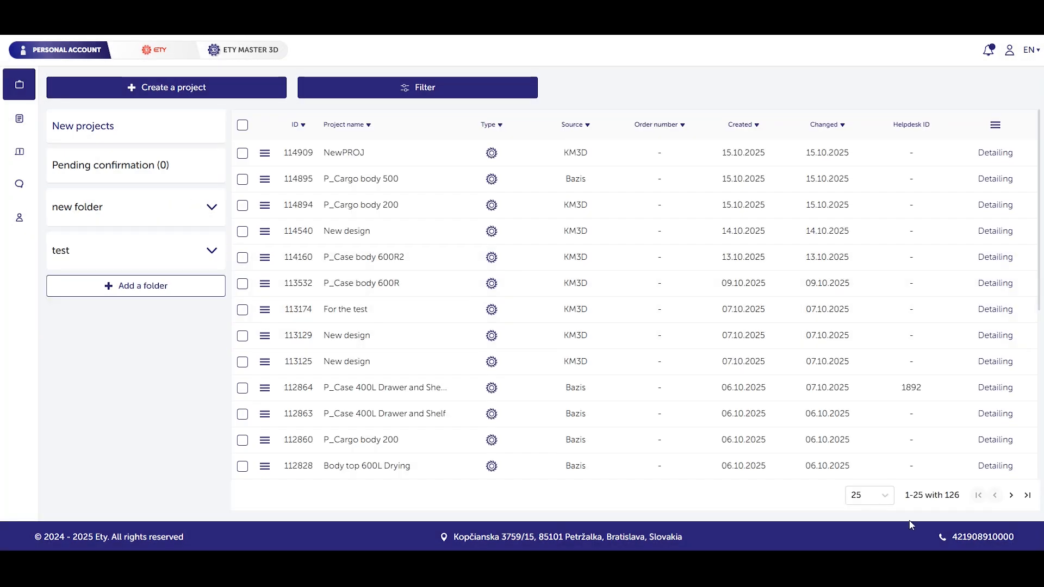
Step: Copy the P_Case body 600R2 project into New projects with the name "copy"
{"action": "left_click", "coordinate": [265, 257]}
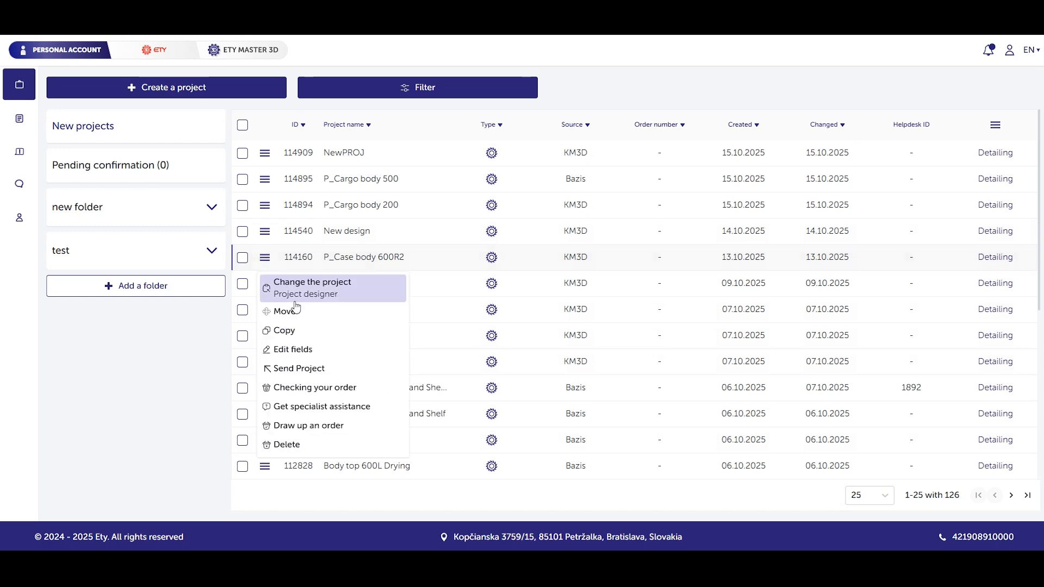
{"action": "left_click", "coordinate": [379, 333]}
{"action": "type", "text": "copy"}
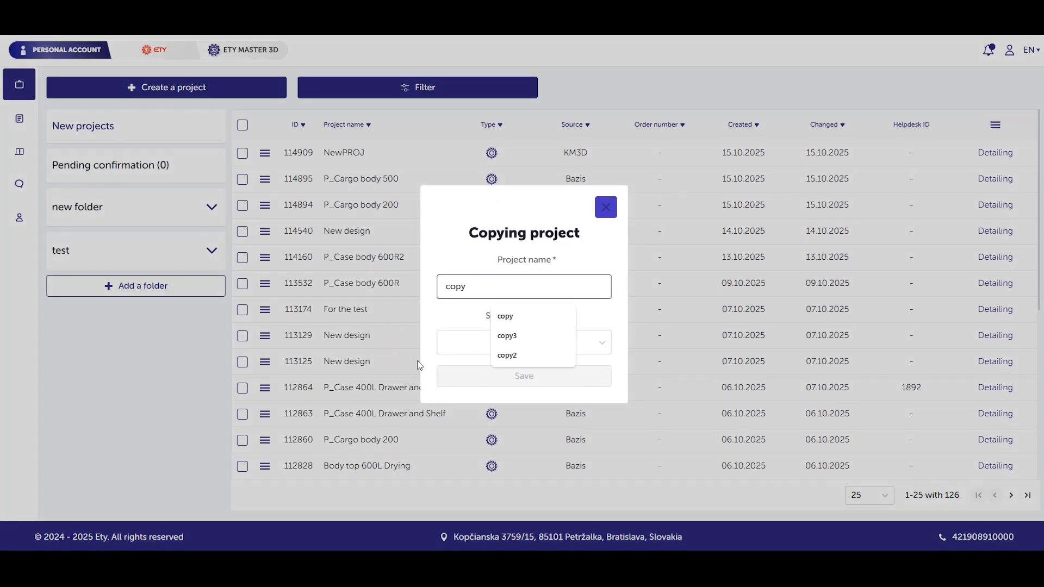
{"action": "left_click", "coordinate": [479, 343]}
{"action": "left_click", "coordinate": [477, 370]}
{"action": "left_click", "coordinate": [518, 376]}
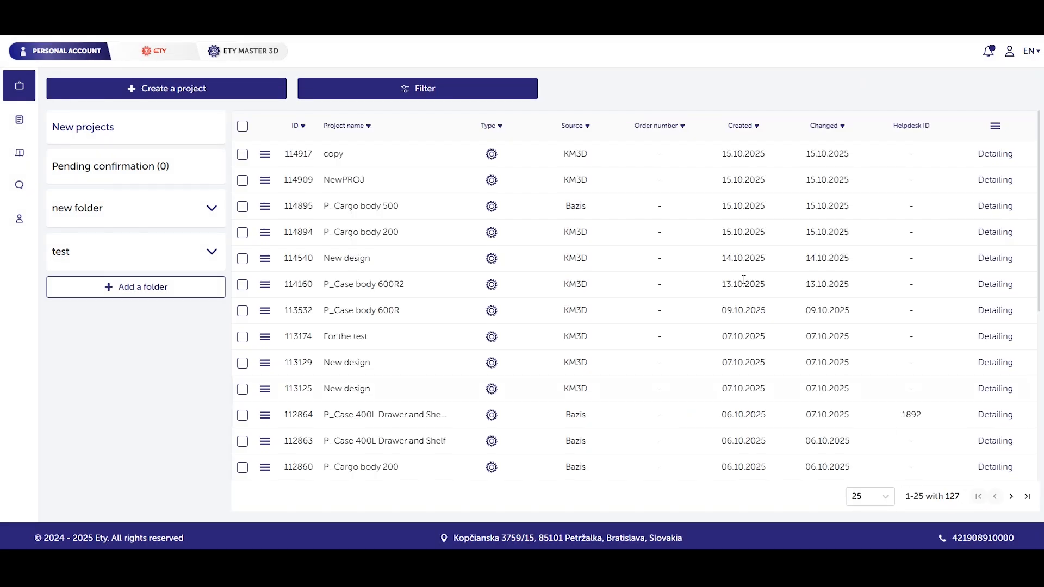
Step: View the specialist assistance request for the copy project with the type of help Checking errors in the order
{"action": "left_click", "coordinate": [265, 155]}
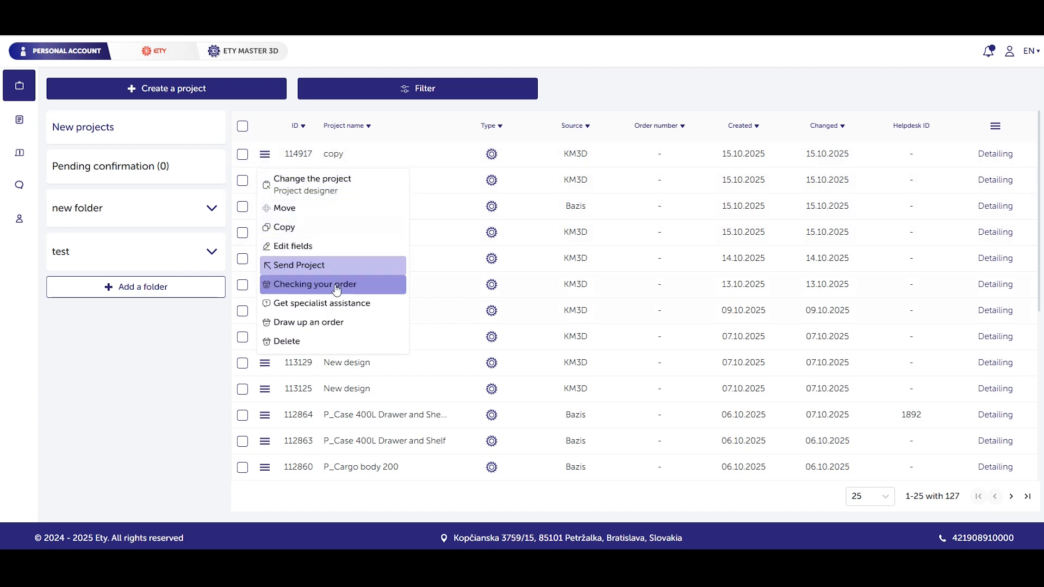
{"action": "left_click", "coordinate": [353, 304]}
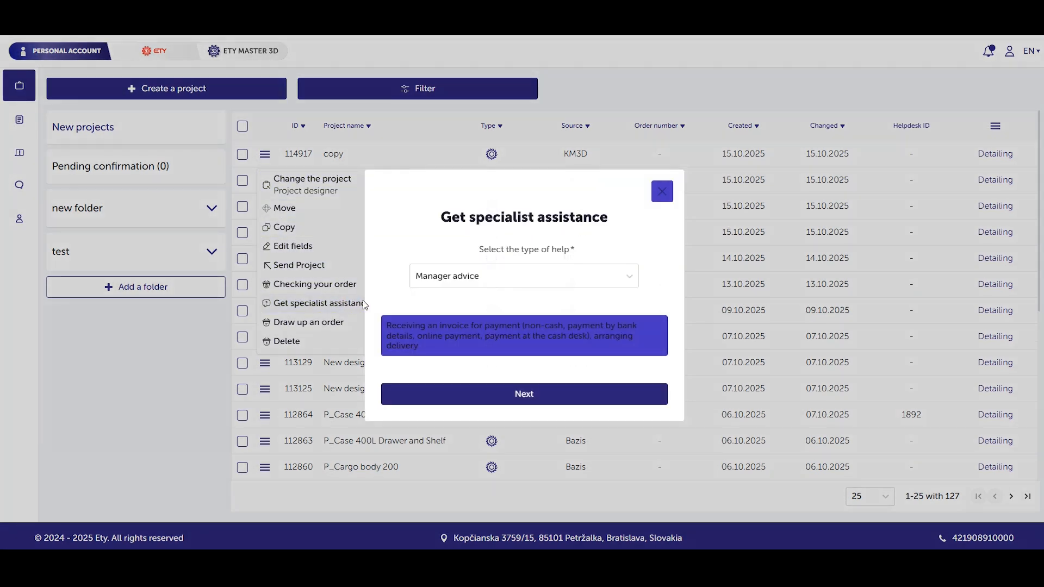
{"action": "left_click", "coordinate": [444, 275]}
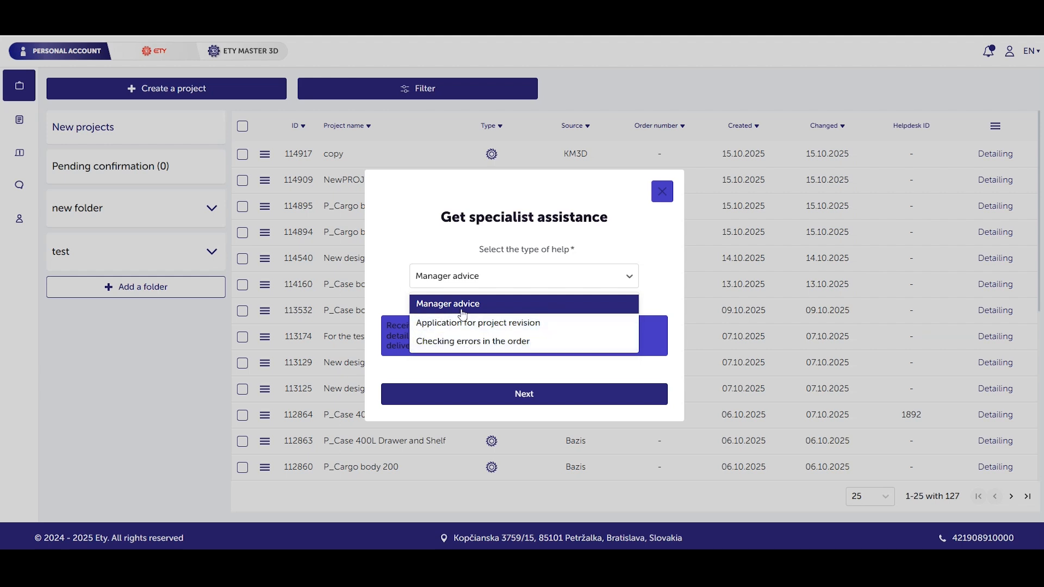
{"action": "left_click", "coordinate": [455, 341]}
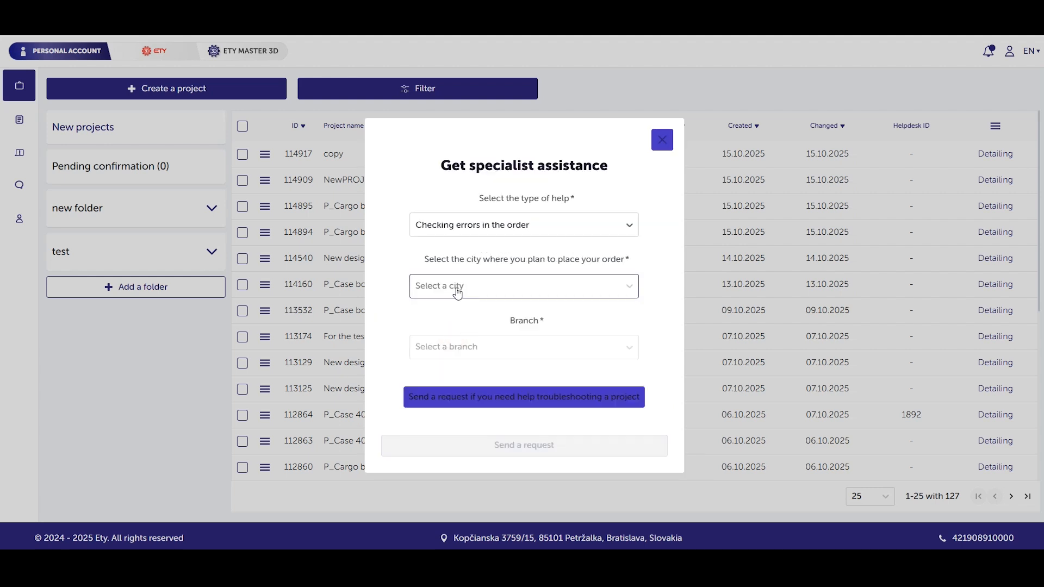
{"action": "left_click", "coordinate": [387, 287]}
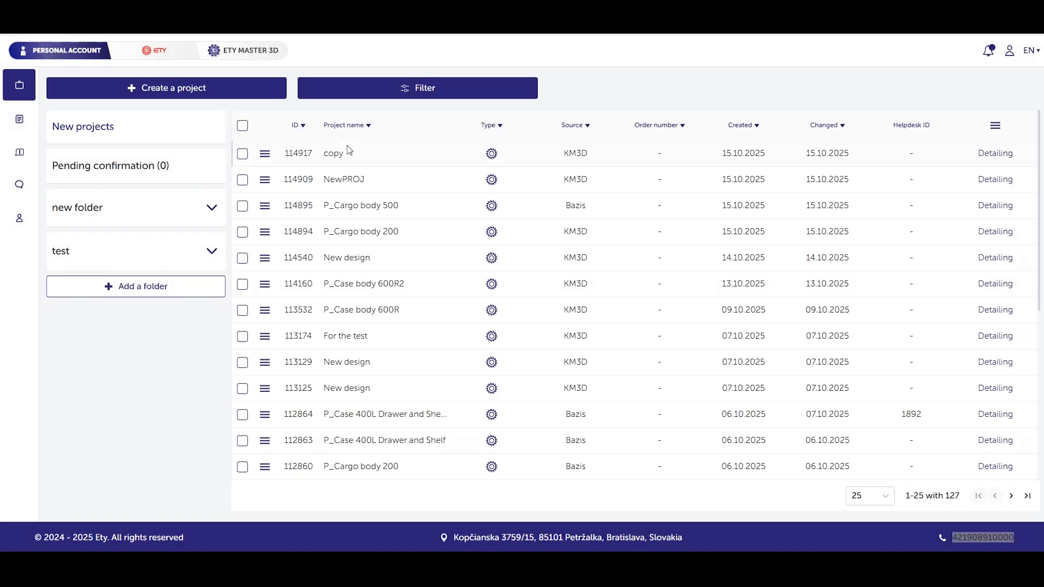
Step: Rename the copy project as copy2
{"action": "left_click", "coordinate": [266, 154]}
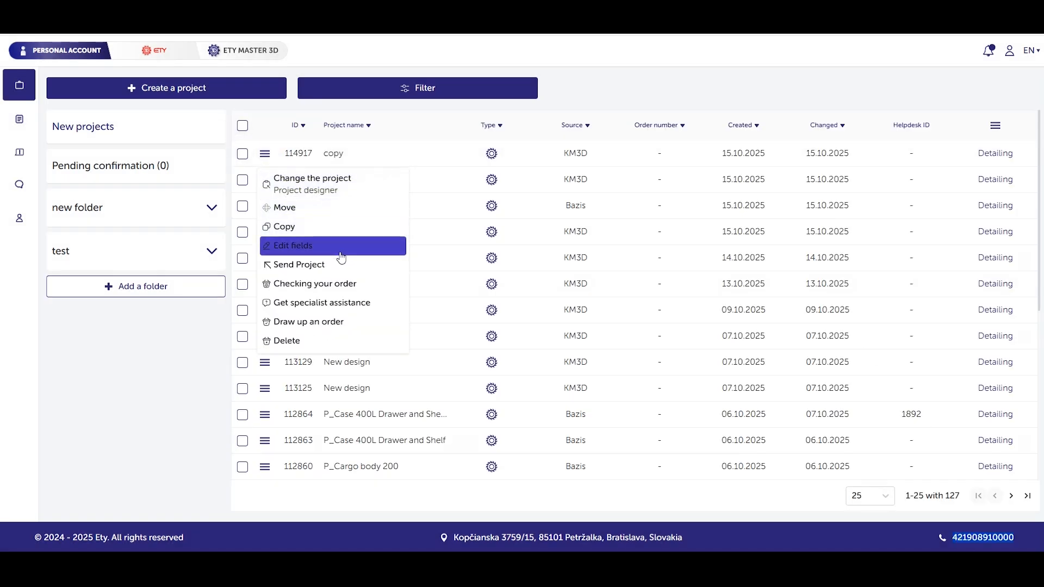
{"action": "left_click", "coordinate": [346, 252]}
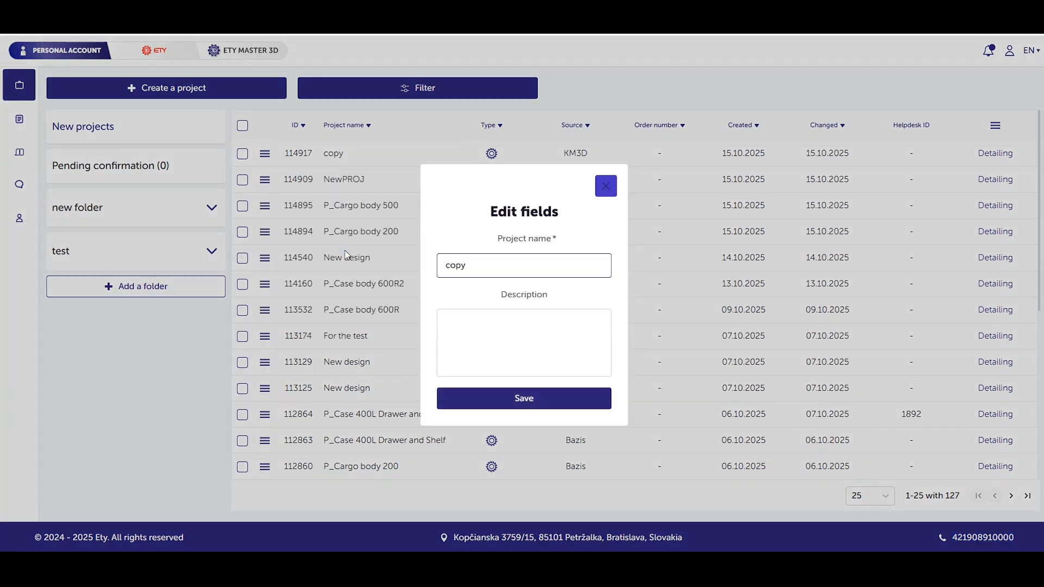
{"action": "left_click", "coordinate": [543, 398]}
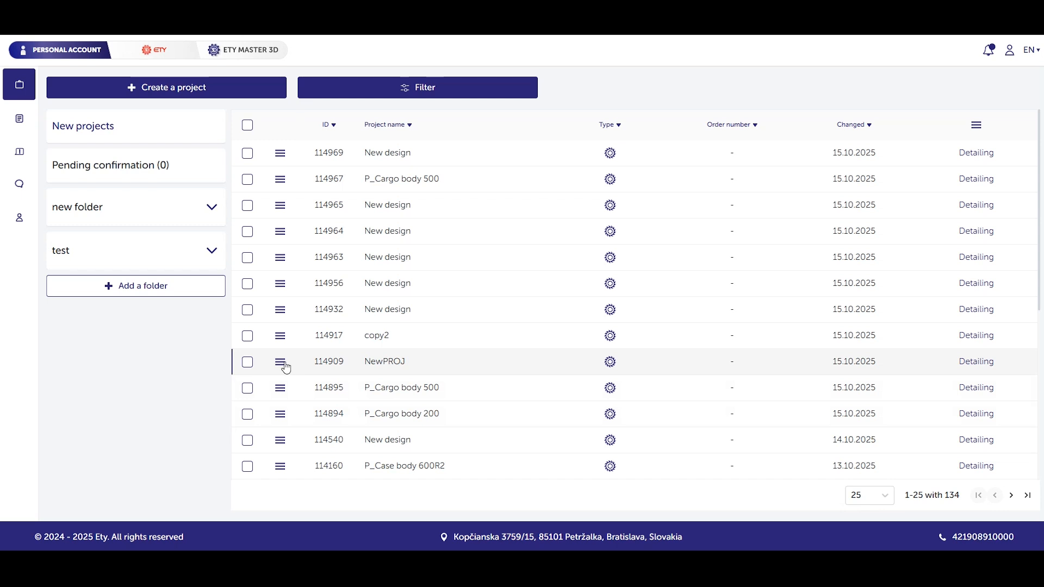
Step: Run the order check on the newest New design project in the list
{"action": "left_click", "coordinate": [280, 363]}
{"action": "left_click", "coordinate": [384, 284]}
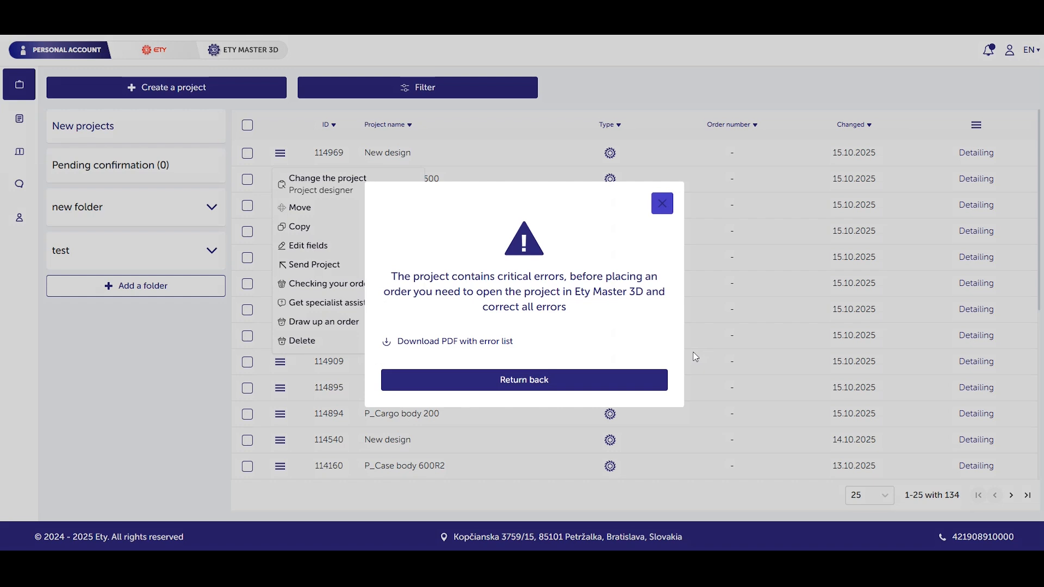
Step: Dismiss the critical error report and repeat the order check on the newest New design project
{"action": "left_click", "coordinate": [627, 379]}
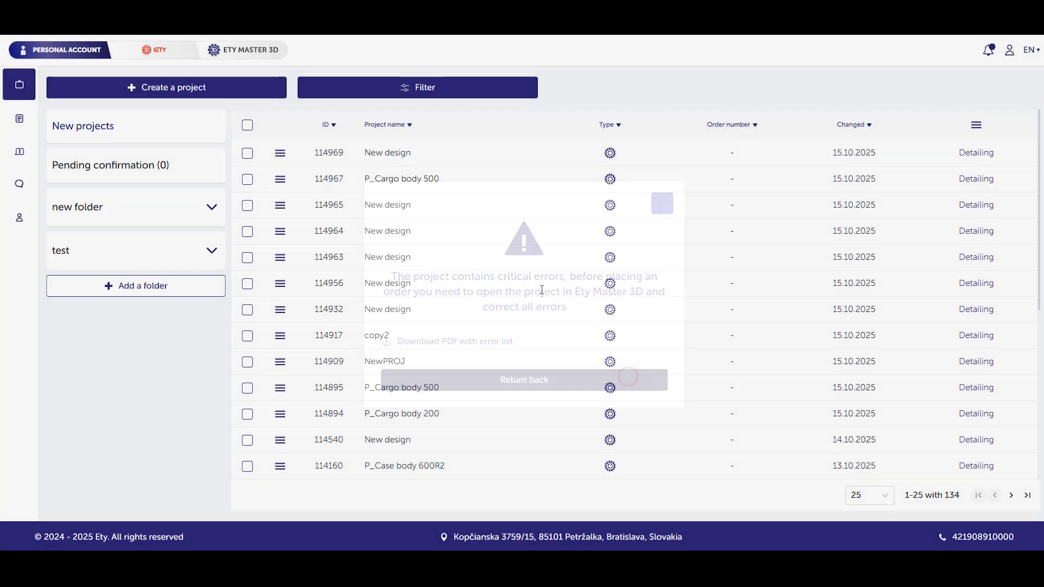
{"action": "left_click", "coordinate": [280, 153]}
{"action": "left_click", "coordinate": [381, 282]}
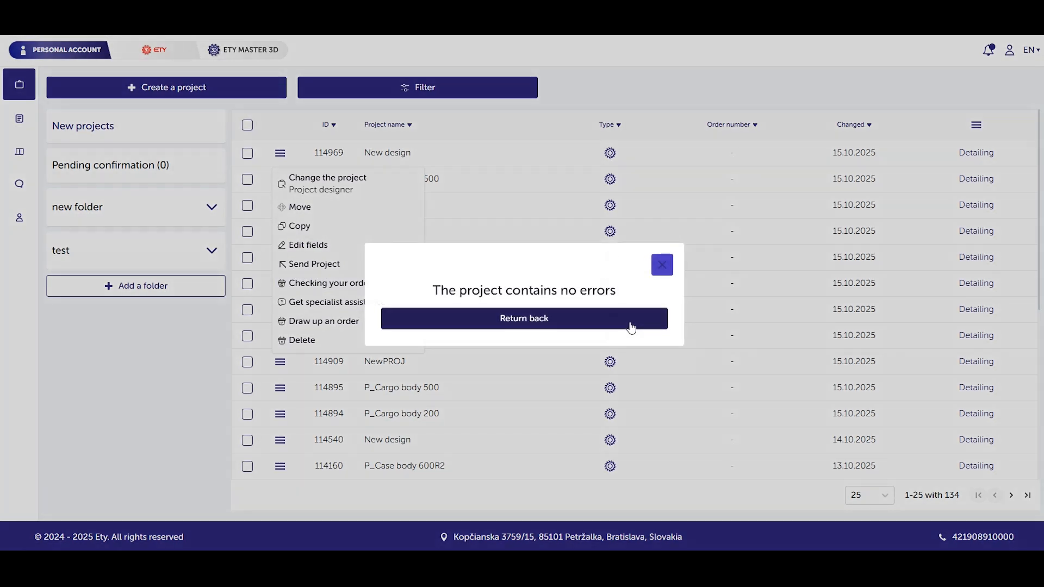
{"action": "left_click", "coordinate": [629, 323]}
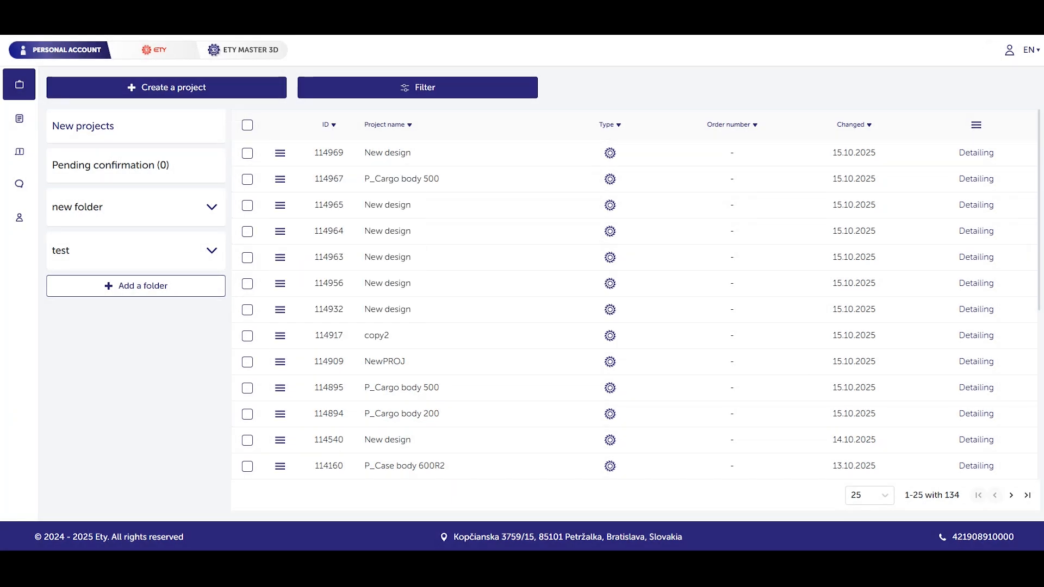
Step: Start drawing up an order for the newest New design project, choosing the manager and continuing to the project calculation
{"action": "left_click", "coordinate": [287, 152]}
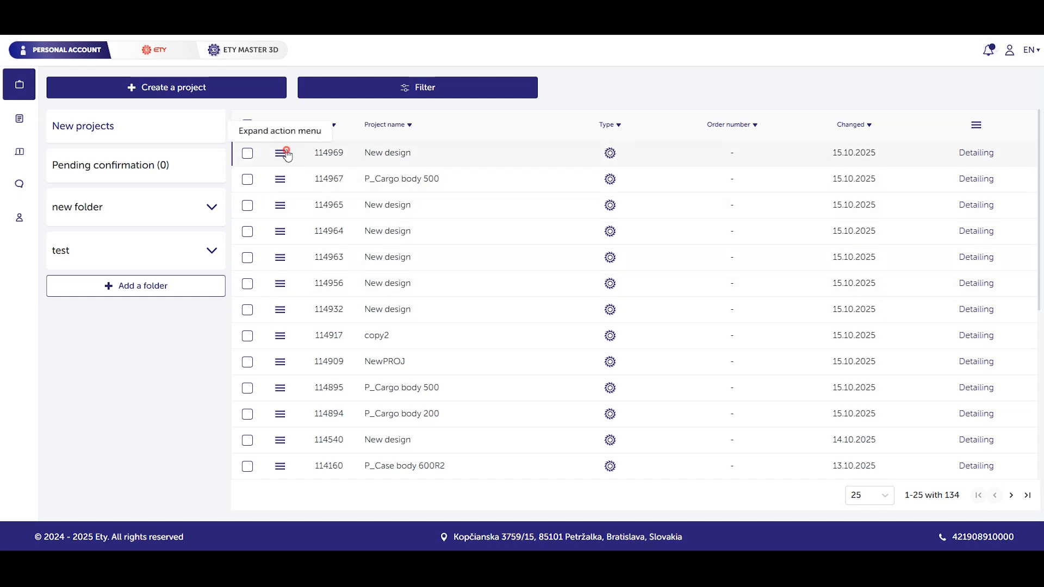
{"action": "left_click", "coordinate": [384, 322]}
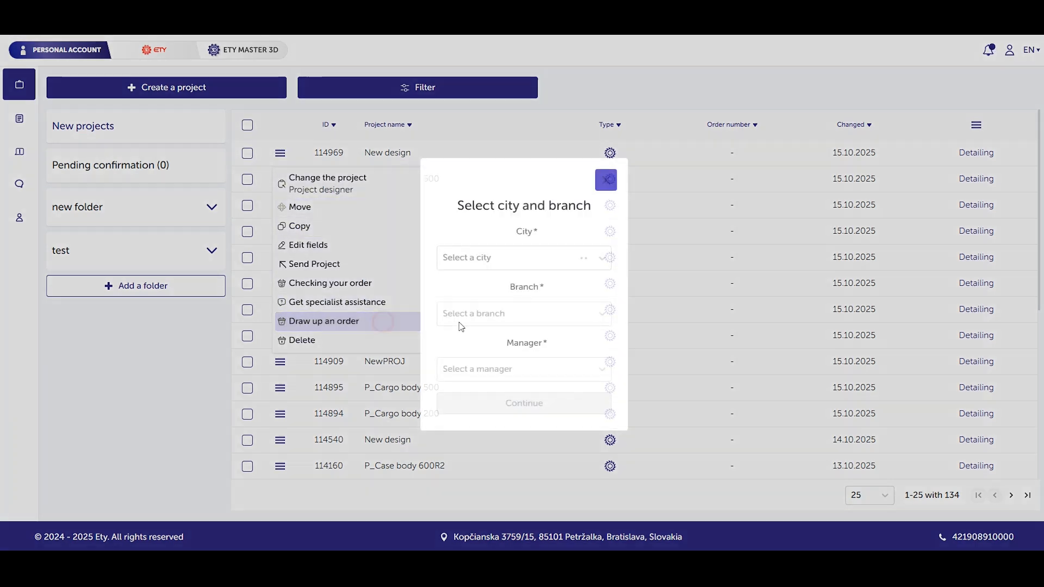
{"action": "left_click", "coordinate": [510, 367]}
{"action": "left_click", "coordinate": [521, 397]}
{"action": "left_click", "coordinate": [523, 401]}
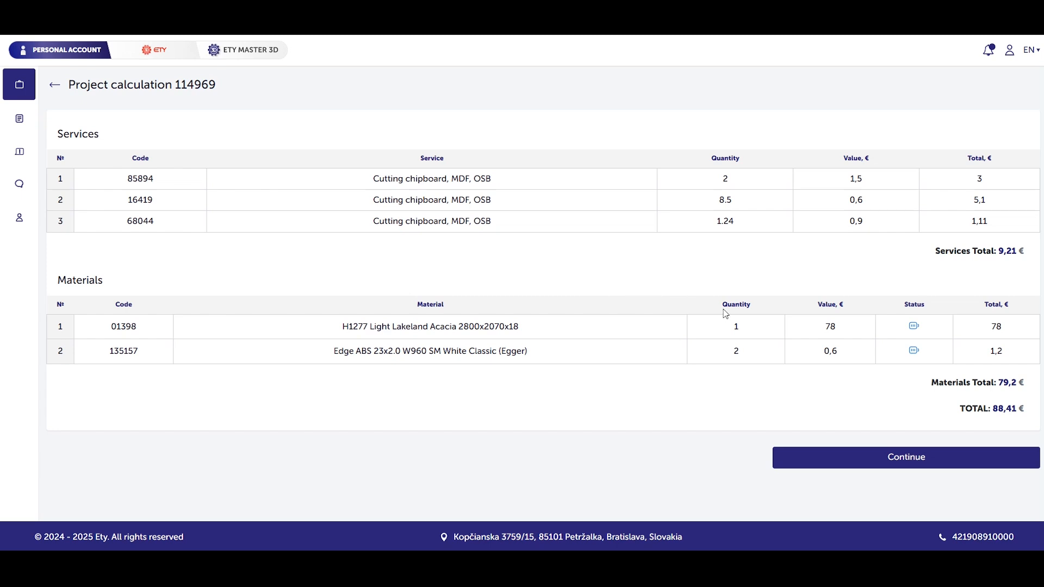
Step: Accept the calculation, submit and confirm the order without a file or delivery notes, and open the available orders list
{"action": "left_click", "coordinate": [860, 459]}
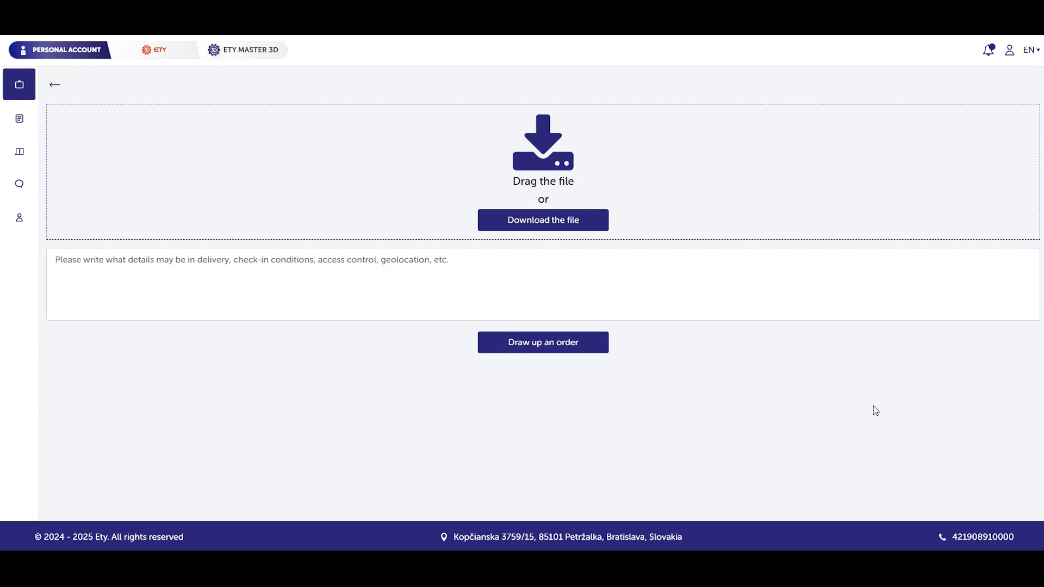
{"action": "left_click", "coordinate": [546, 341]}
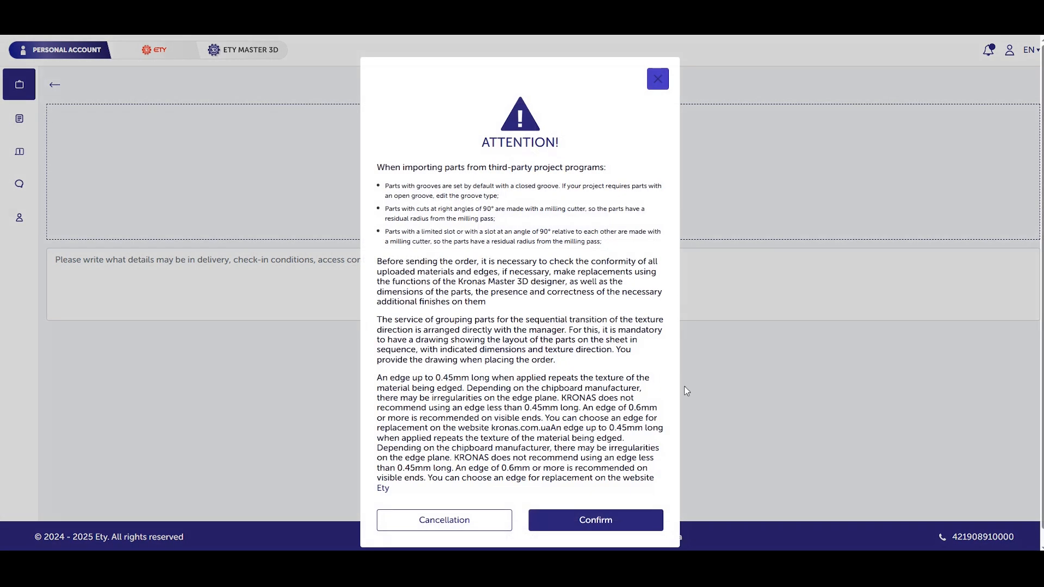
{"action": "left_click", "coordinate": [617, 520]}
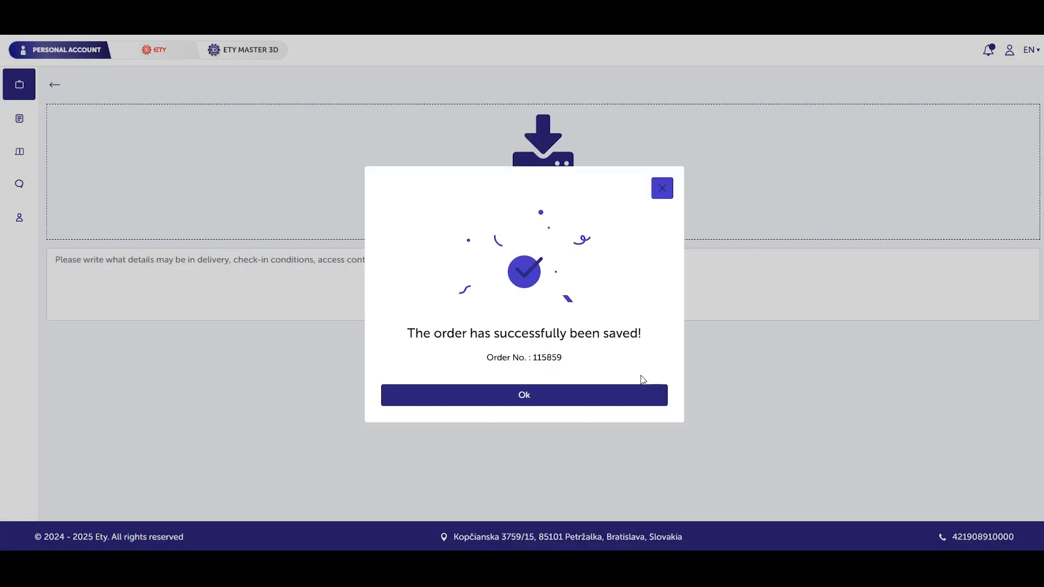
{"action": "left_click", "coordinate": [641, 394]}
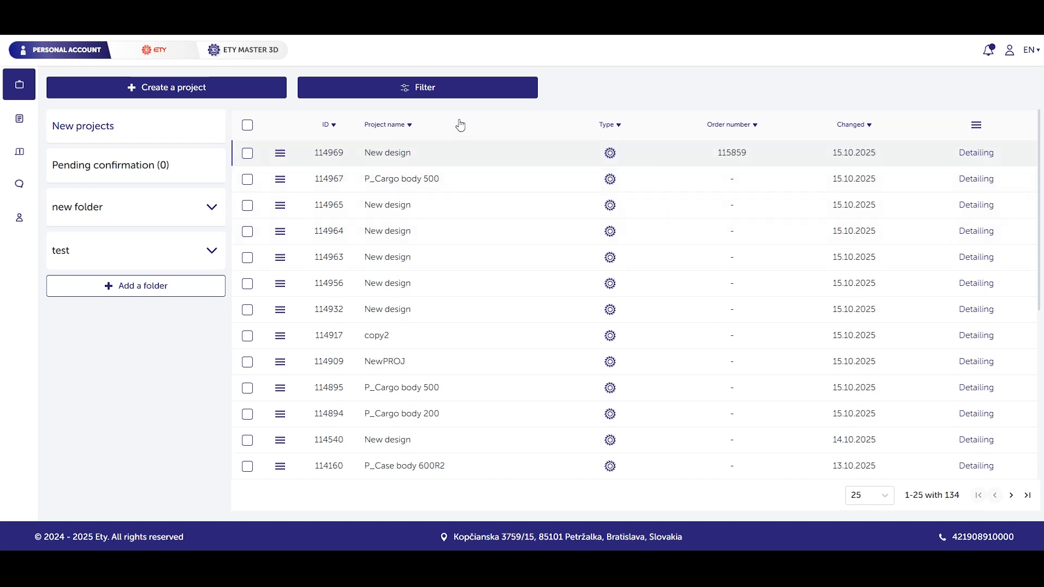
{"action": "left_click", "coordinate": [29, 129]}
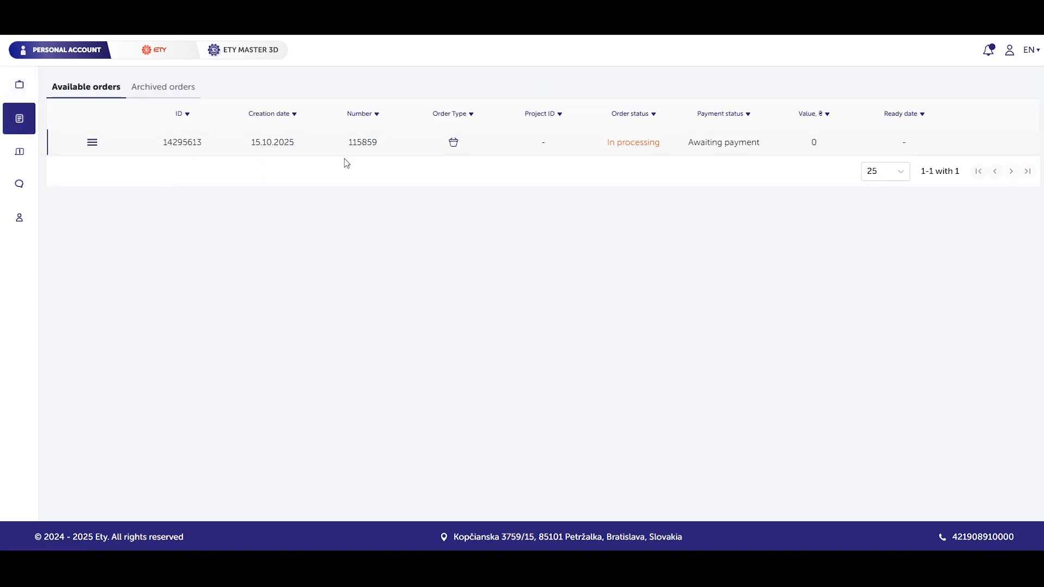